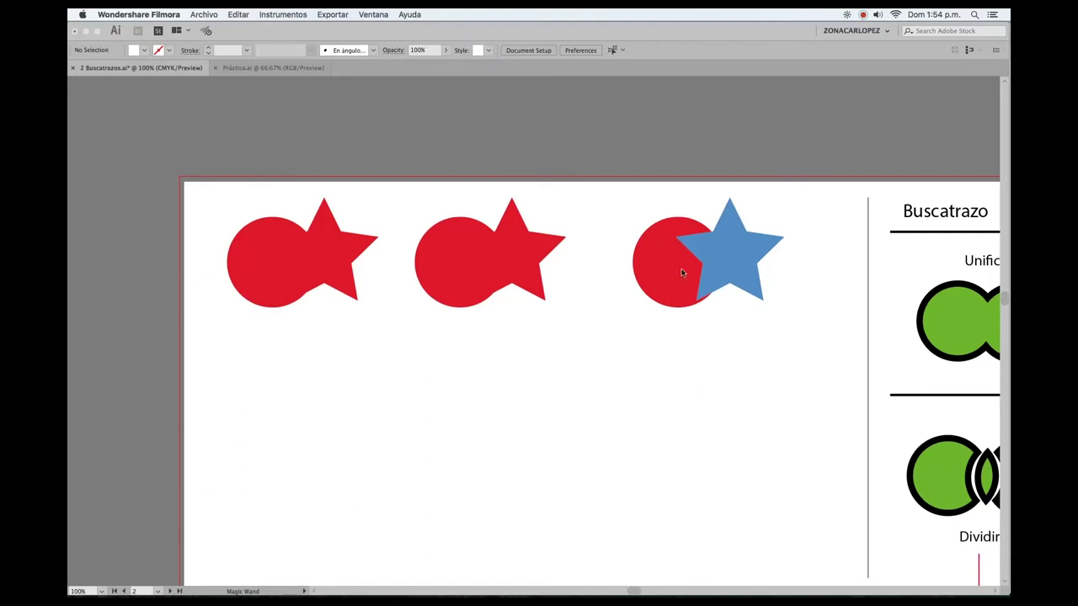
Open the Pathfinder panel from the Window menu and float it over the canvas
left_click(375, 16)
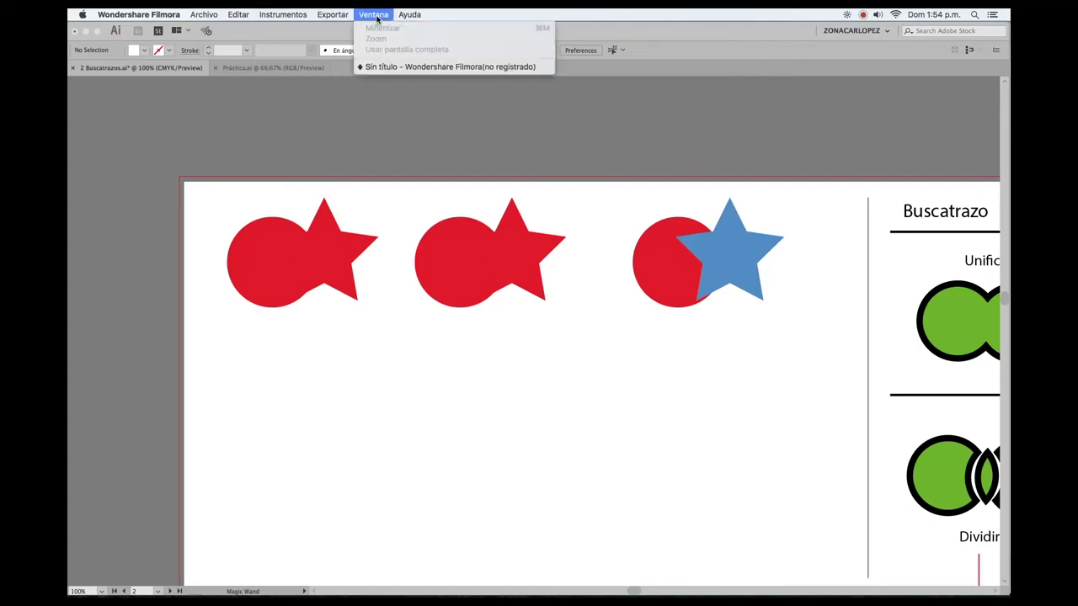
left_click(372, 98)
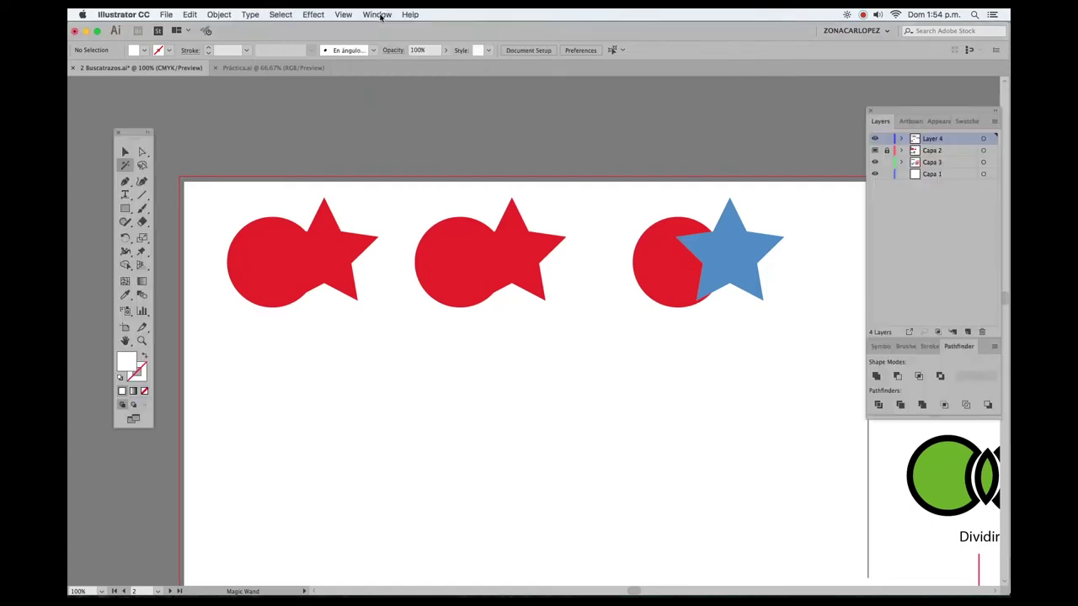
left_click(377, 14)
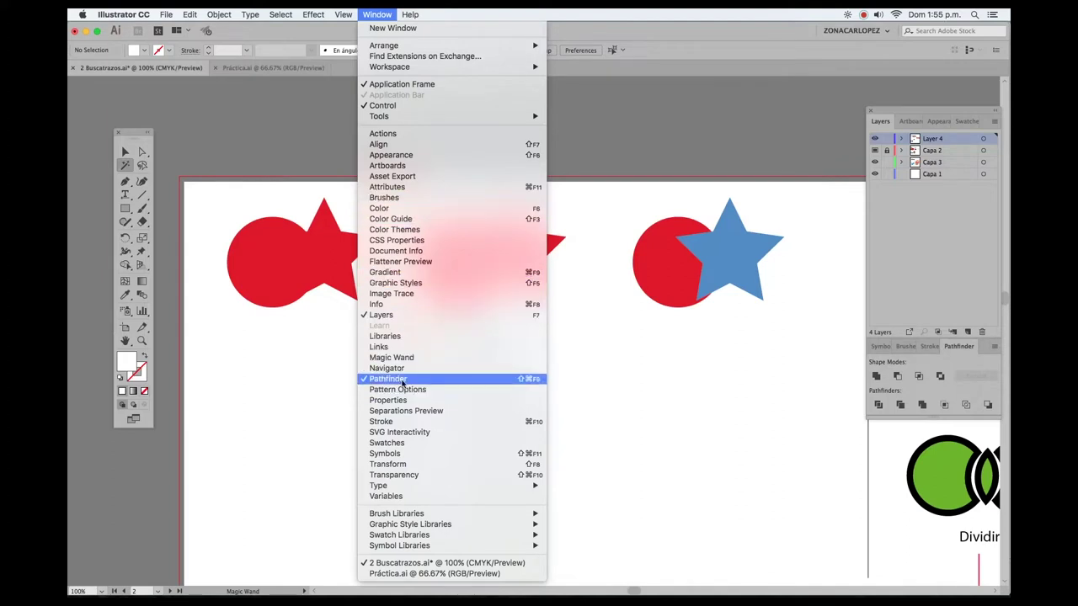
left_click(958, 349)
left_click_drag(958, 349, 539, 107)
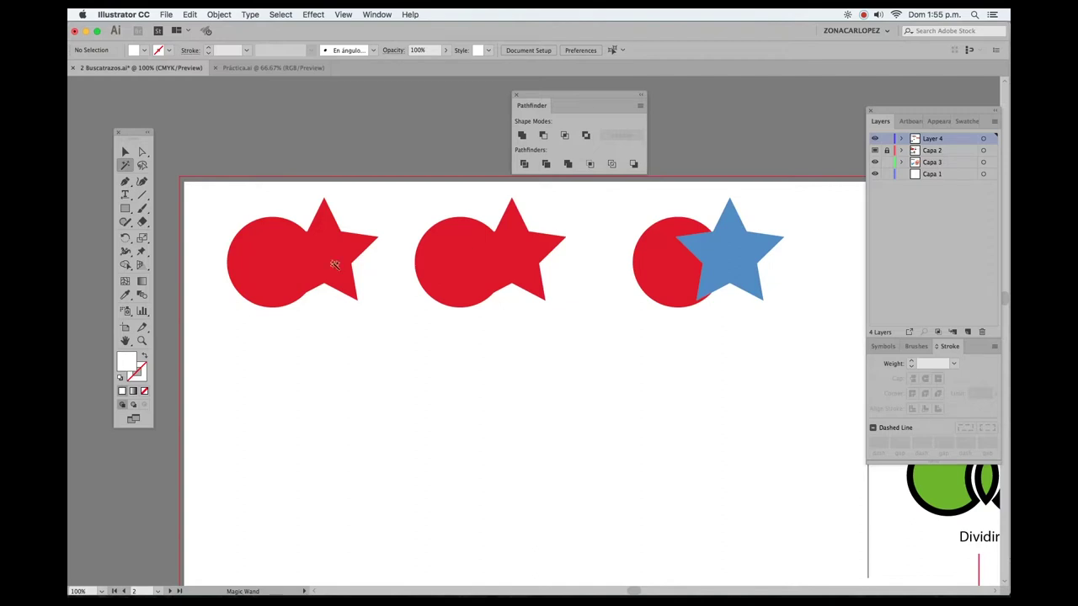
Check the circle-star overlaps in Outline view, then select the first red circle and star
left_click(125, 151)
mouse_move(401, 295)
left_mouse_down()
mouse_move(473, 306)
mouse_move(479, 325)
left_mouse_up()
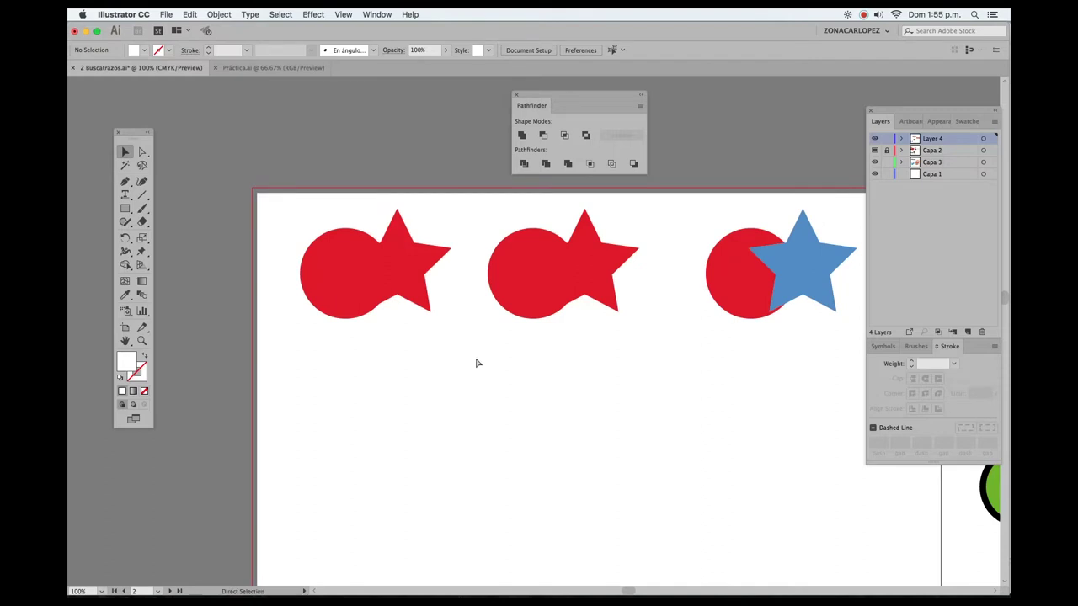
key("ctrl+y")
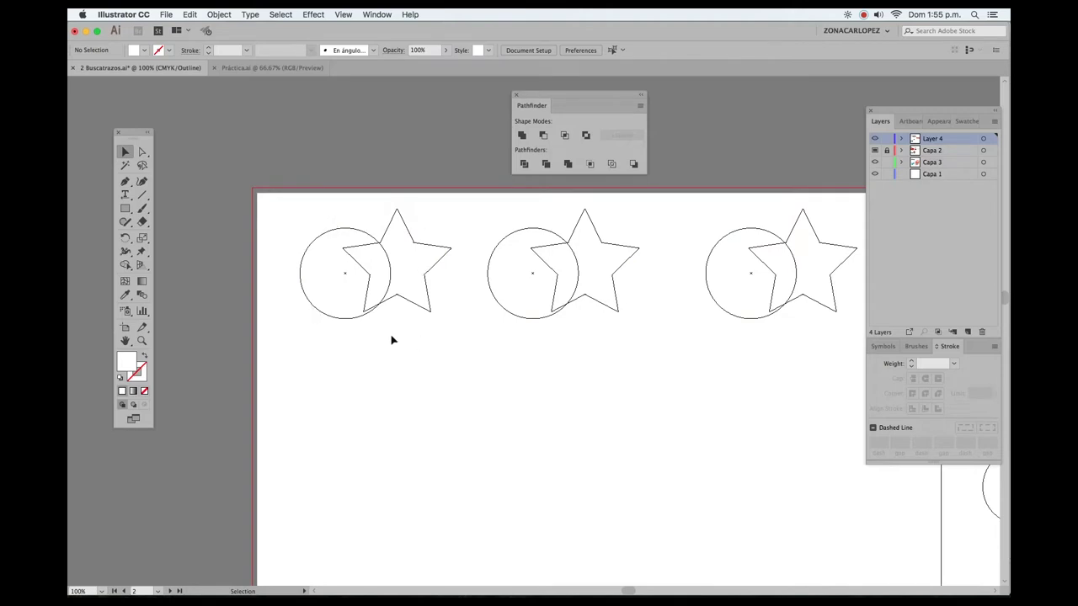
key("ctrl+y")
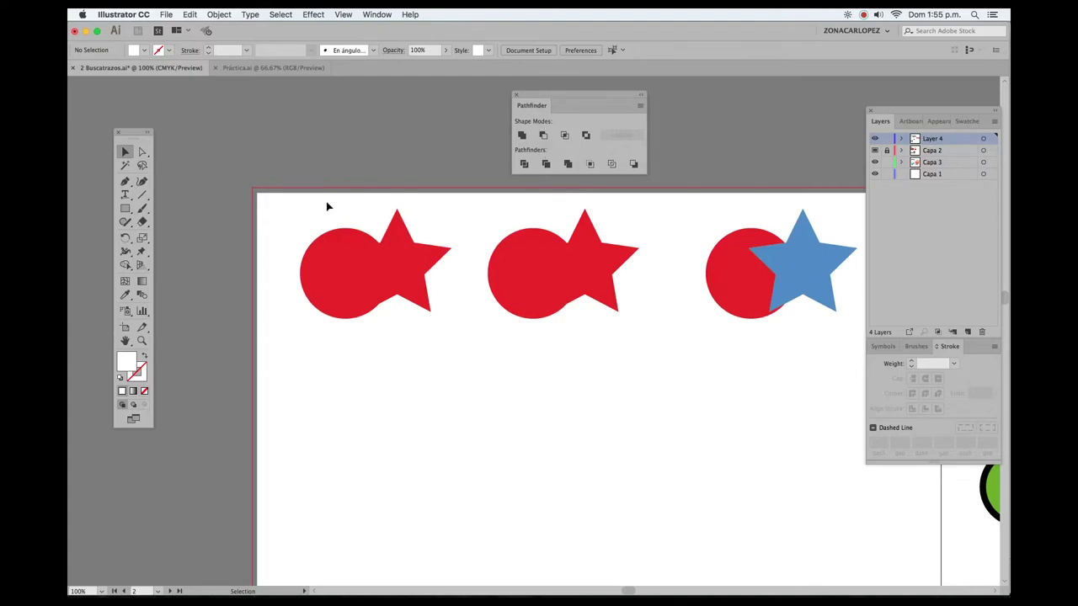
left_click_drag(315, 196, 419, 229)
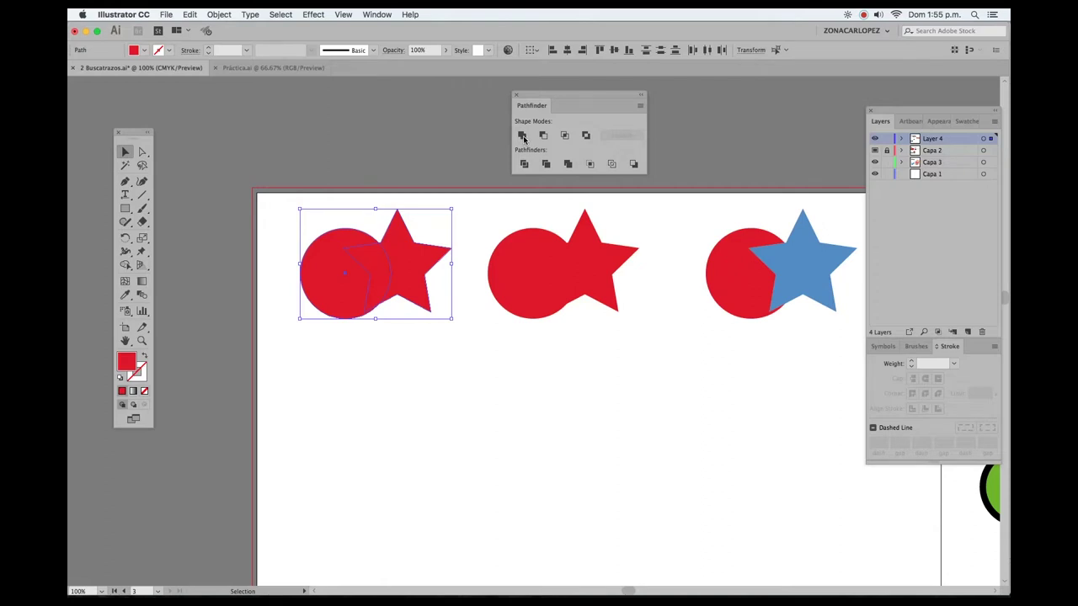
Unite the first circle and star, then confirm a single merged path in Outline view
left_click(522, 137)
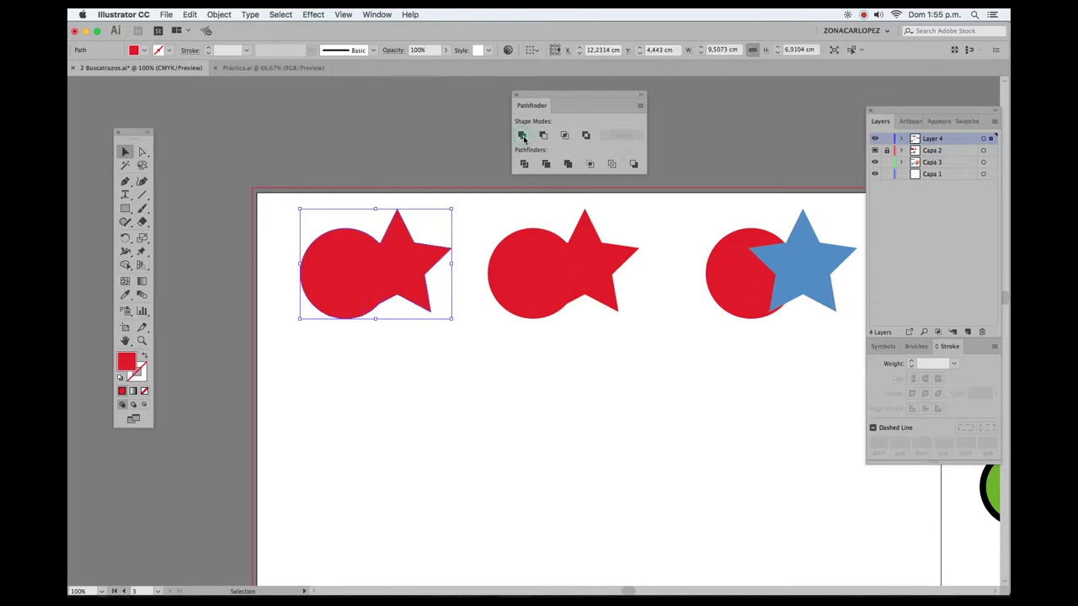
left_click(462, 341)
key("a")
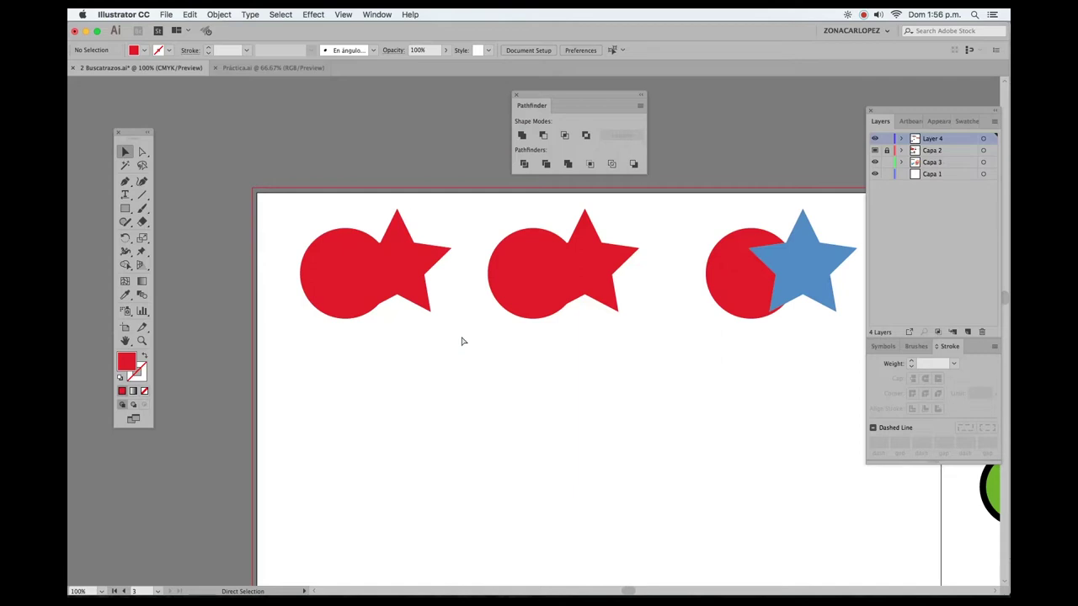
key("ctrl+y")
key("v")
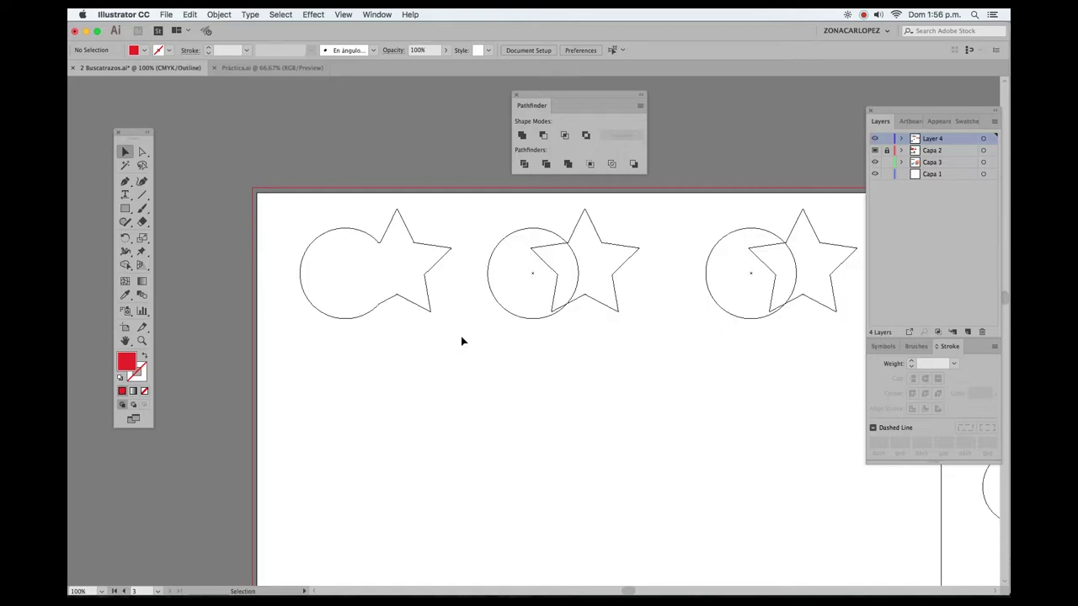
key("a")
key("ctrl+y")
scroll(497, 290, "right", 3)
Select the middle circle-and-star pair and nudge it slightly right and down
left_click(503, 289)
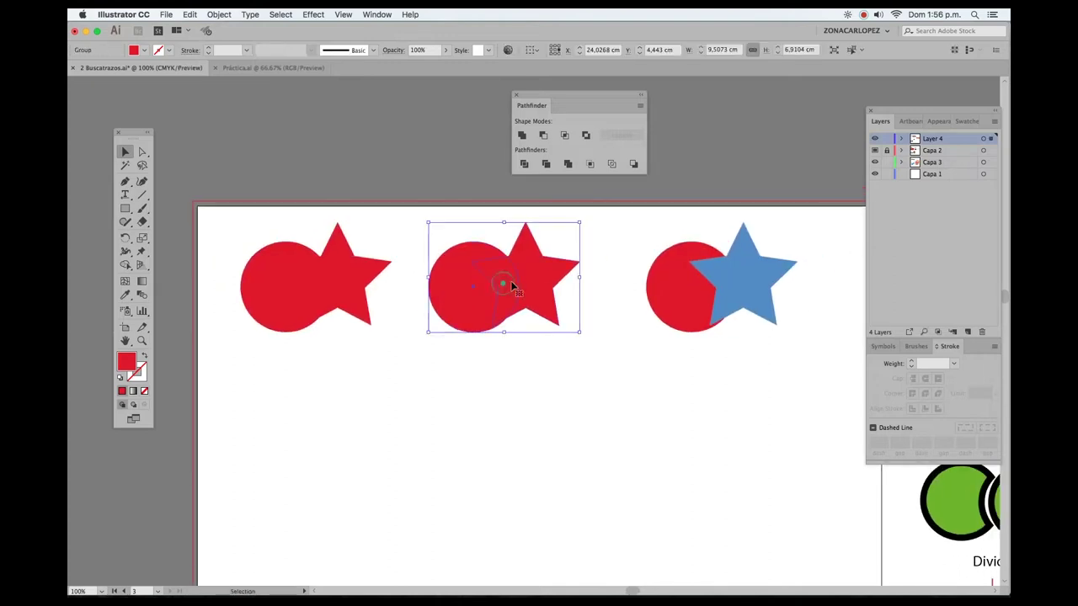
left_click(593, 231)
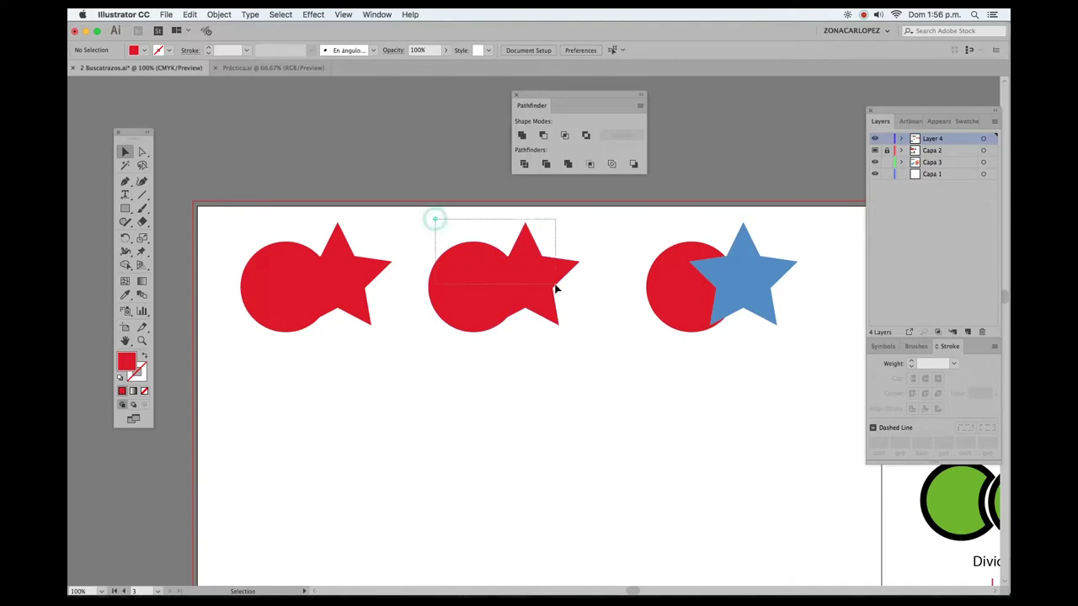
left_click_drag(435, 223, 559, 289)
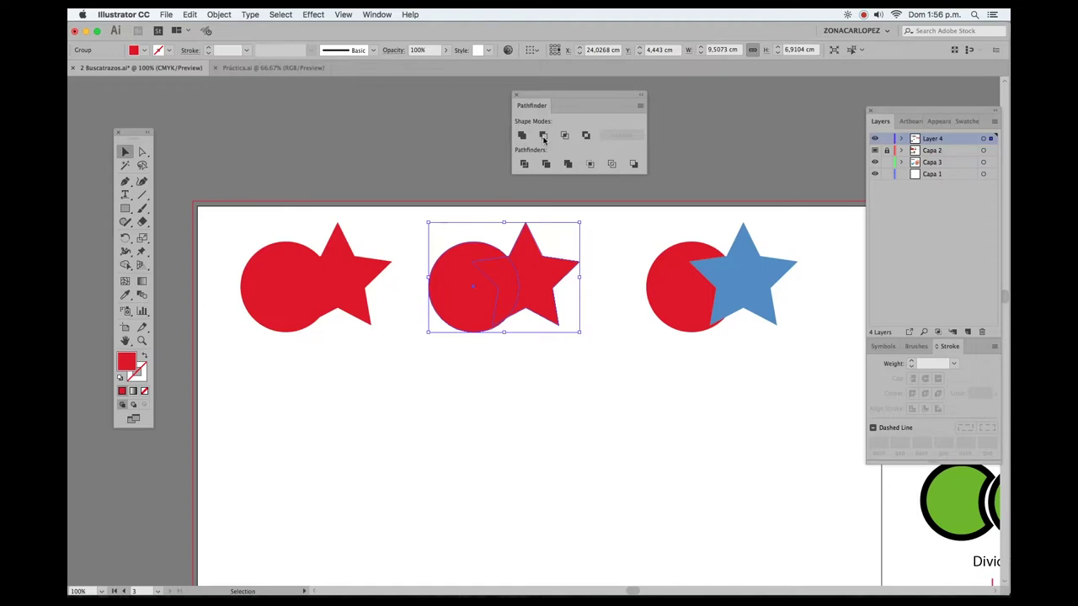
left_click(556, 235)
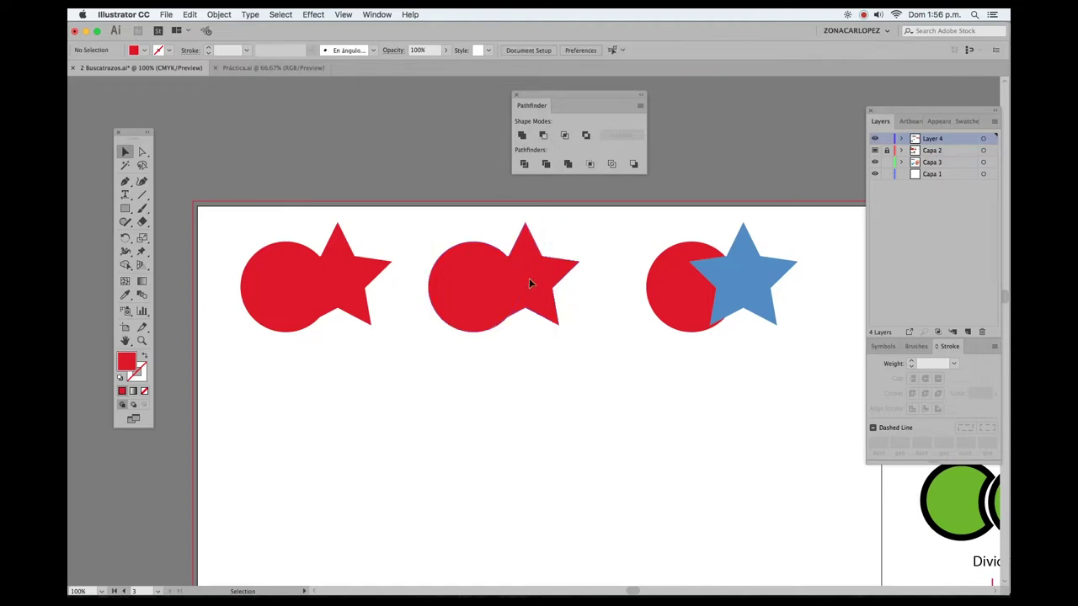
left_click(528, 284)
left_click_drag(532, 278, 536, 278)
left_click(597, 218)
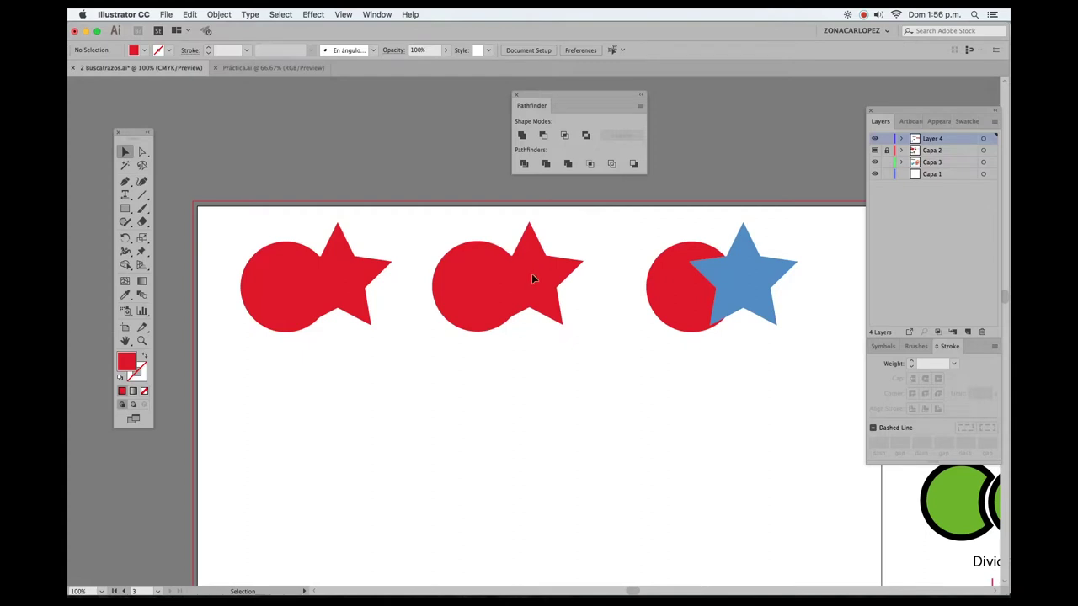
mouse_move(531, 279)
left_mouse_down()
mouse_move(524, 288)
mouse_move(556, 334)
mouse_move(526, 292)
mouse_move(534, 299)
left_mouse_up()
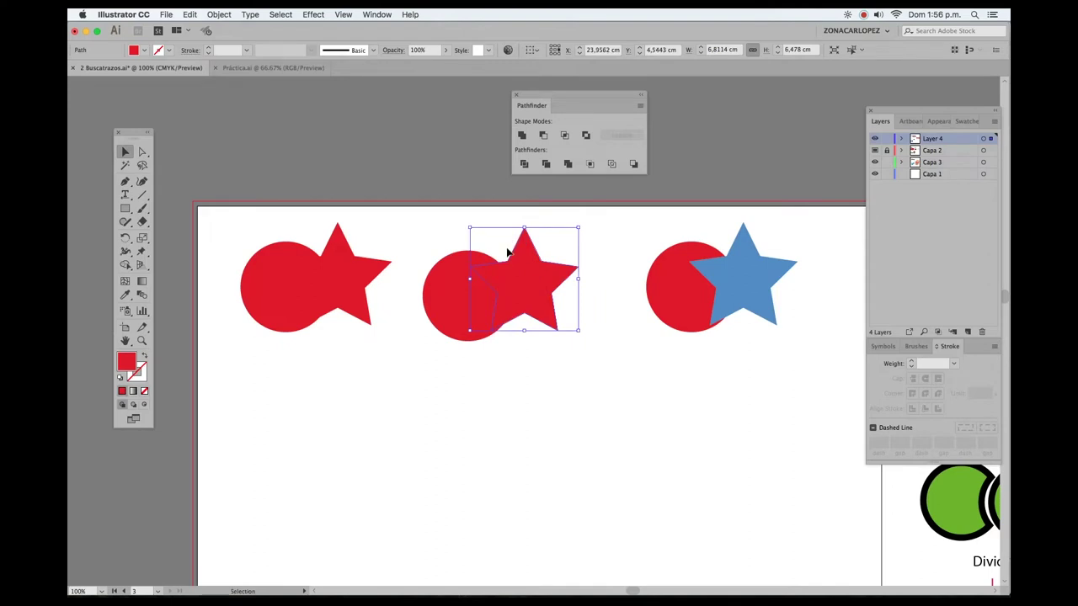
Fill the middle star green and move it further onto the red circle
double_click(126, 364)
left_click(743, 236)
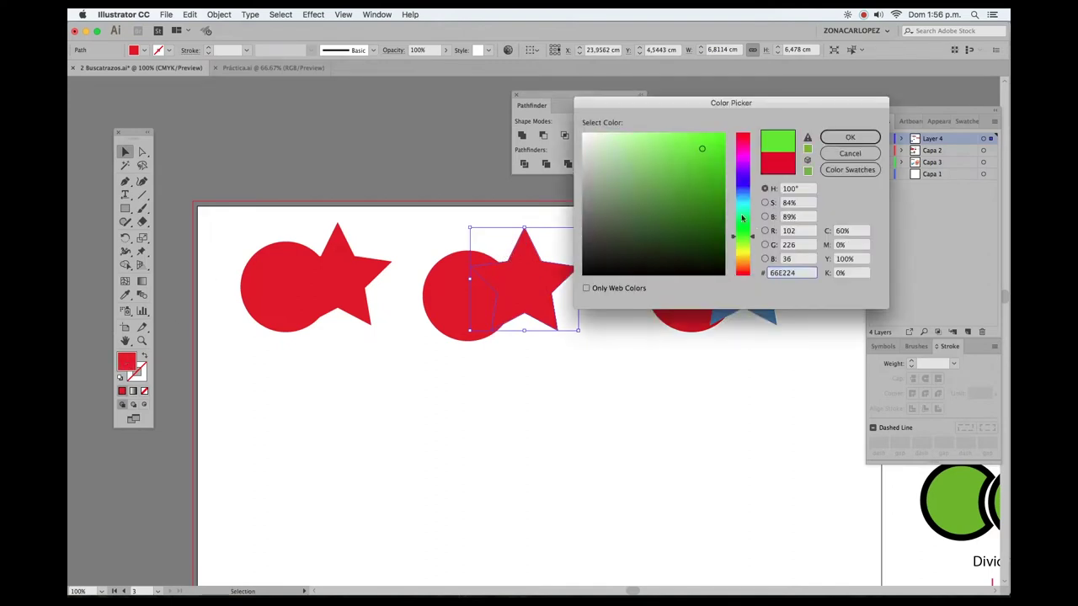
left_click(847, 138)
left_click(620, 236)
left_click_drag(548, 294, 537, 295)
Try Minus Front, undo it, and shrink the green star
left_click_drag(457, 212, 512, 278)
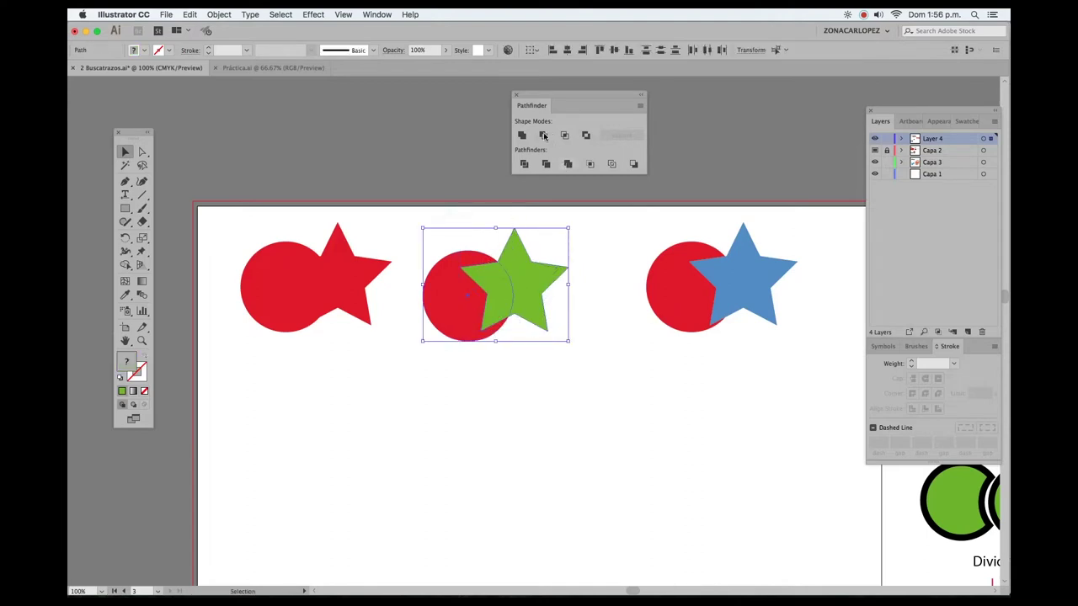
left_click(544, 136)
key("super+z")
left_click(534, 289)
left_click_drag(567, 227, 539, 255)
Centre the small star on the circle both ways and punch it out with Minus Front
left_click_drag(433, 232, 511, 293)
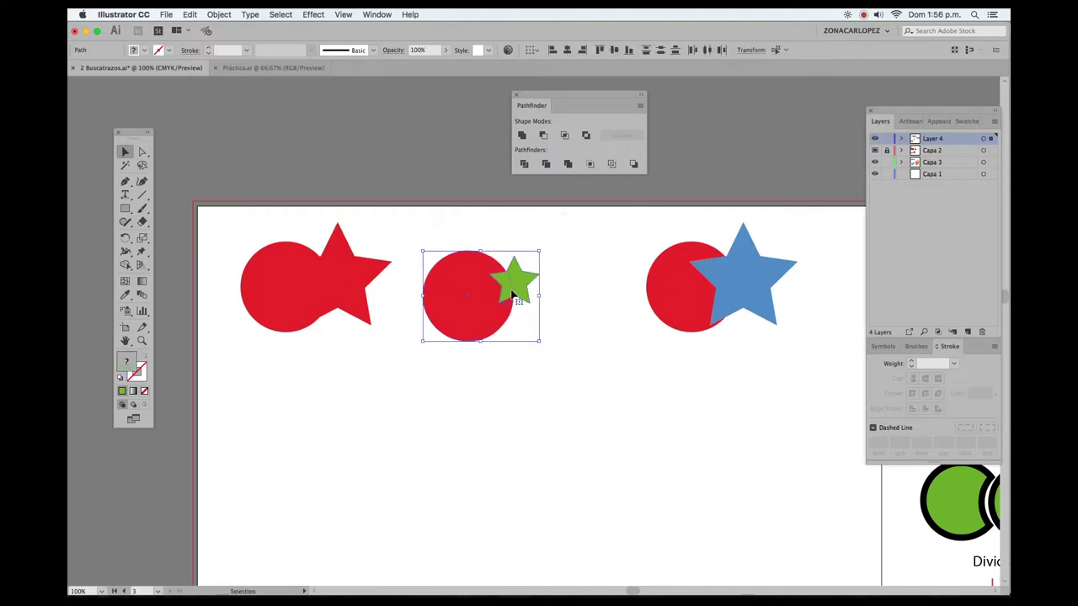
left_click(567, 51)
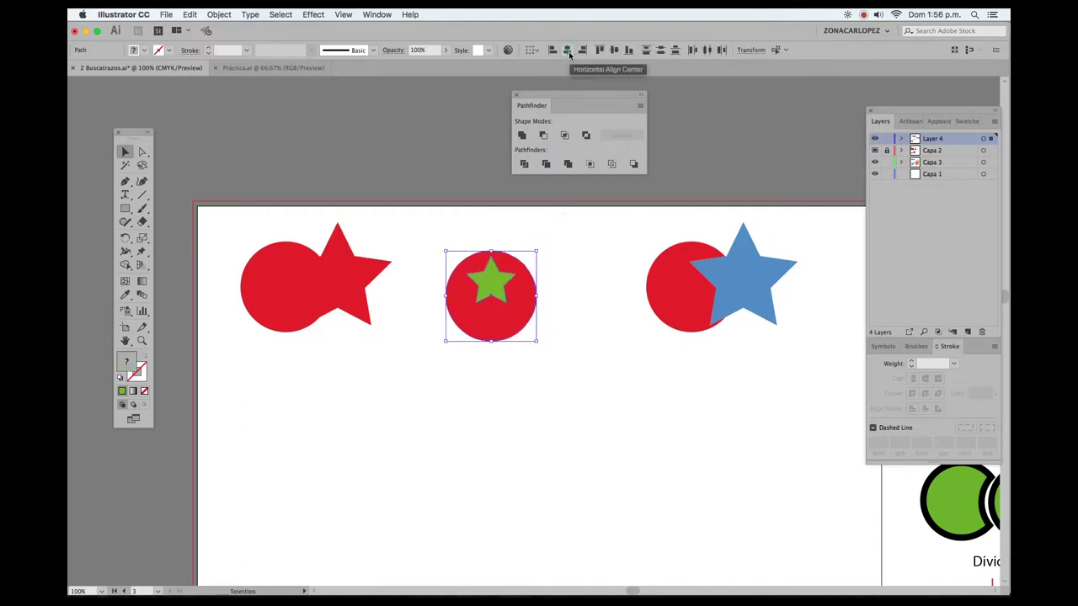
left_click(614, 49)
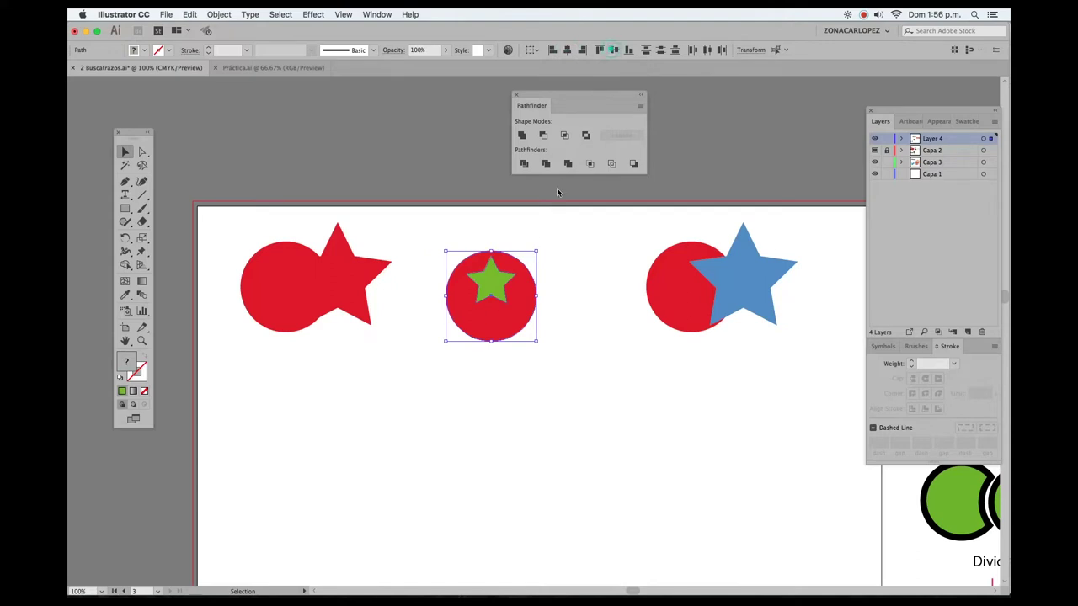
left_click(542, 138)
left_click(564, 269)
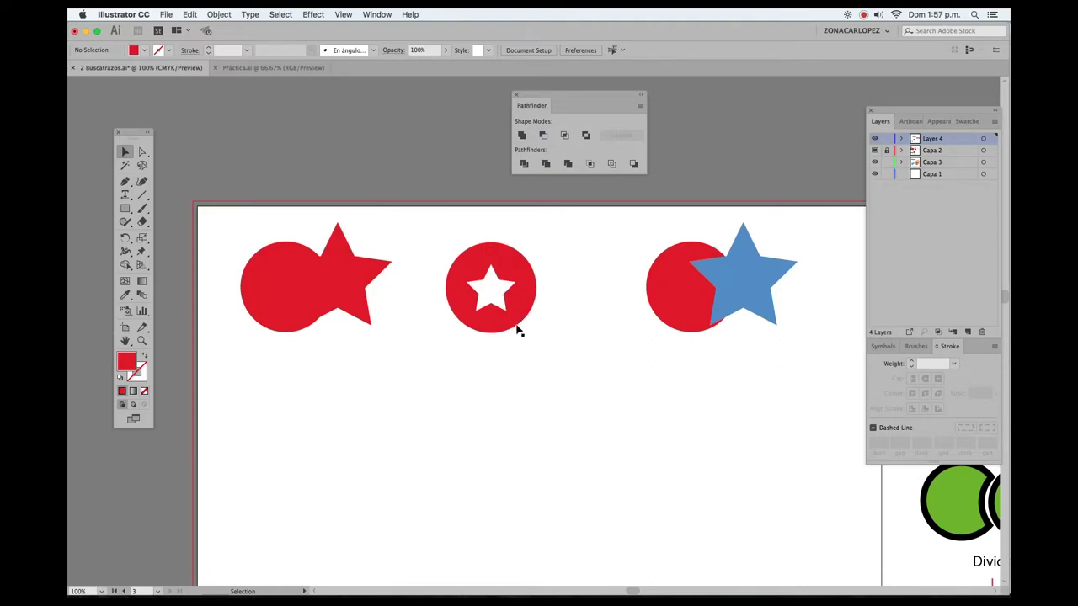
Move the star-holed circle, then undo back to the large green star over the red circle
left_click_drag(510, 320, 468, 232)
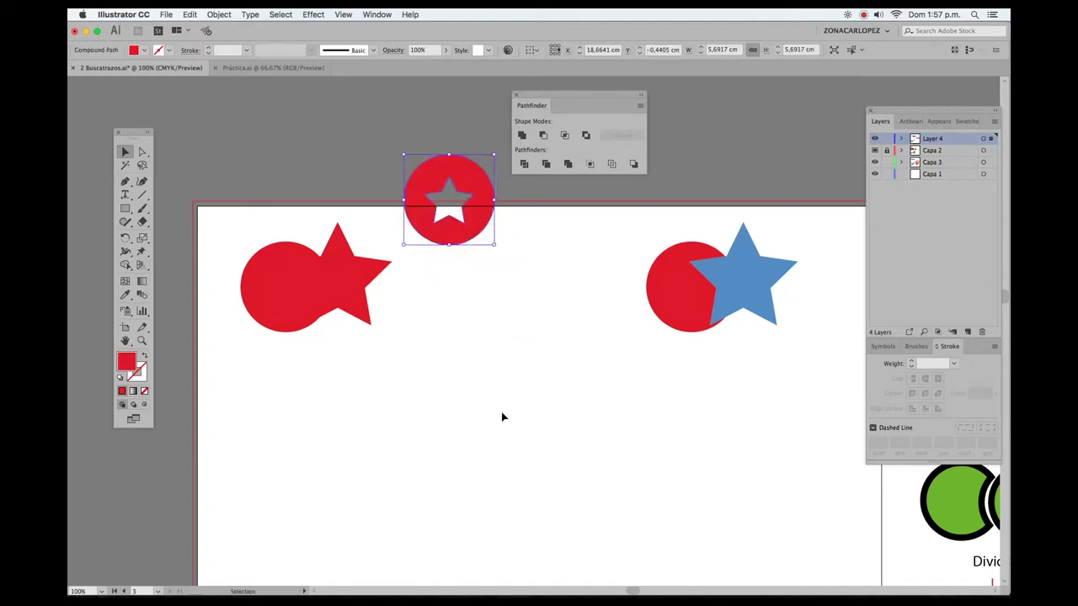
mouse_move(473, 186)
left_mouse_down()
mouse_move(451, 135)
mouse_move(463, 213)
left_mouse_up()
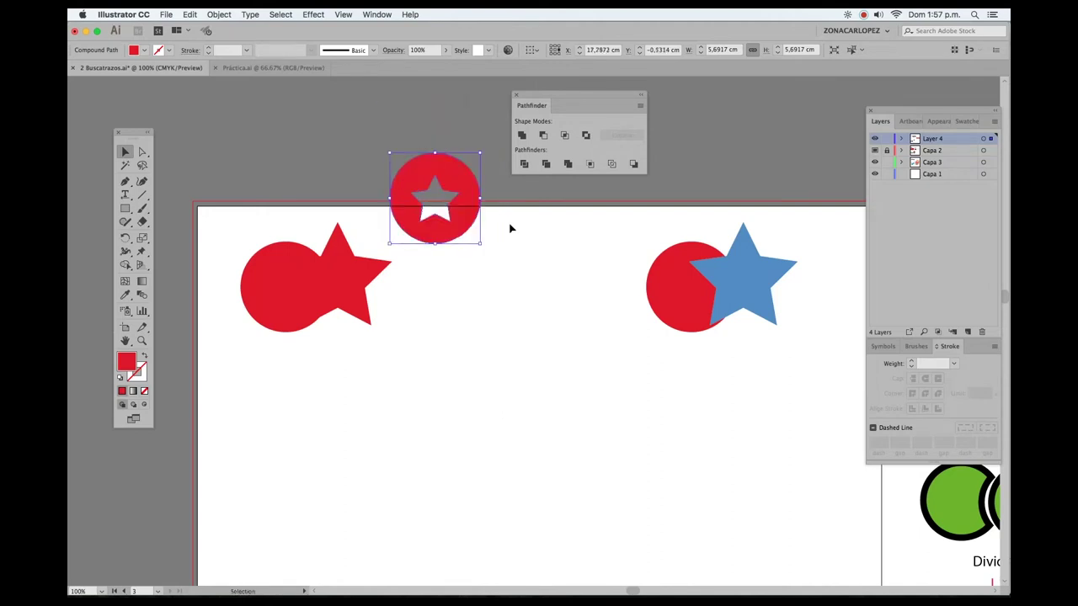
key("ctrl+z")
key("ctrl+z")
key("ctrl+z")
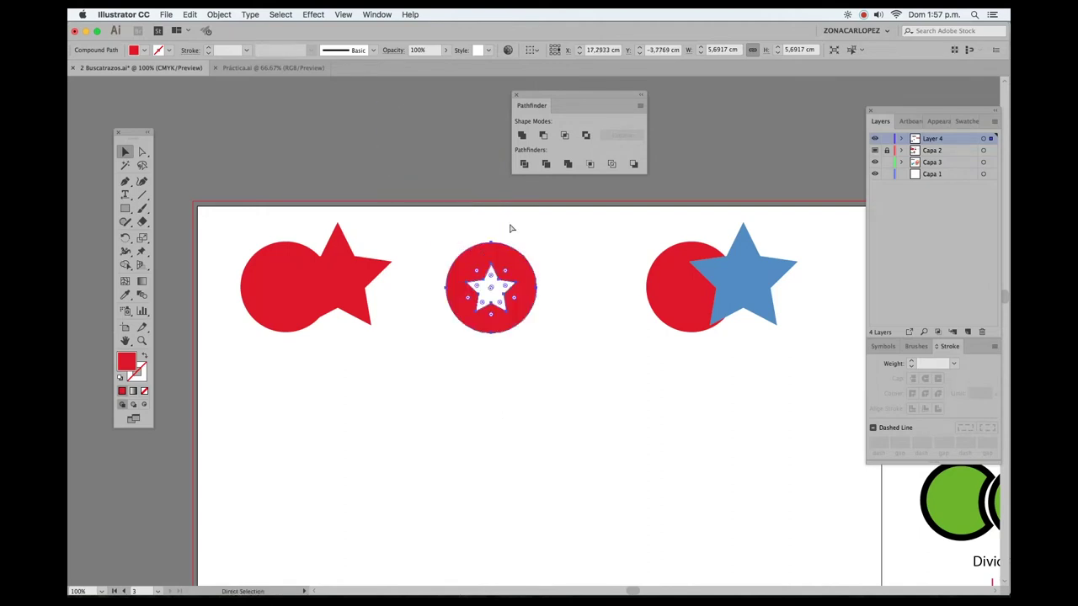
key("ctrl+z")
key("ctrl+z")
key("ctrl+z")
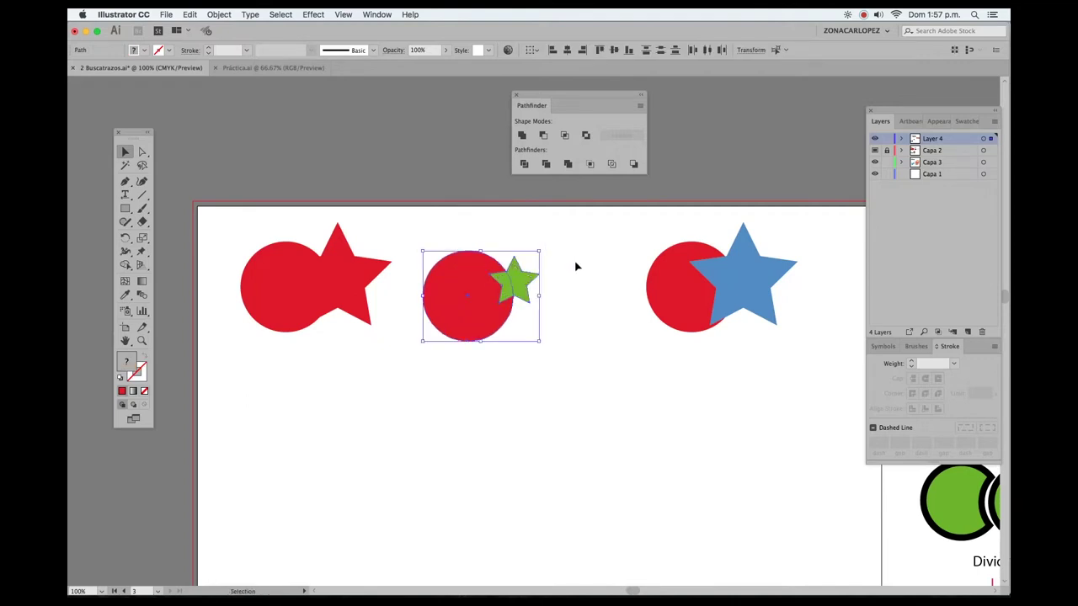
key("ctrl+z")
key("ctrl+z")
Delete the blue-star pair on the right and the merged red shape on the left
left_click(580, 299)
left_click(745, 289)
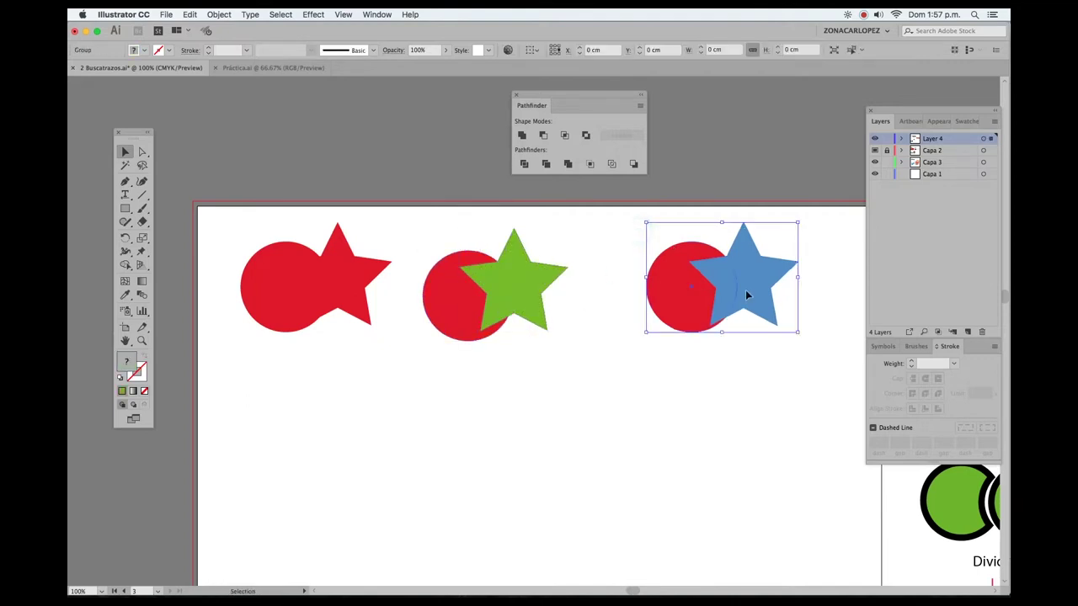
key("Delete")
left_click_drag(230, 210, 397, 337)
key("Delete")
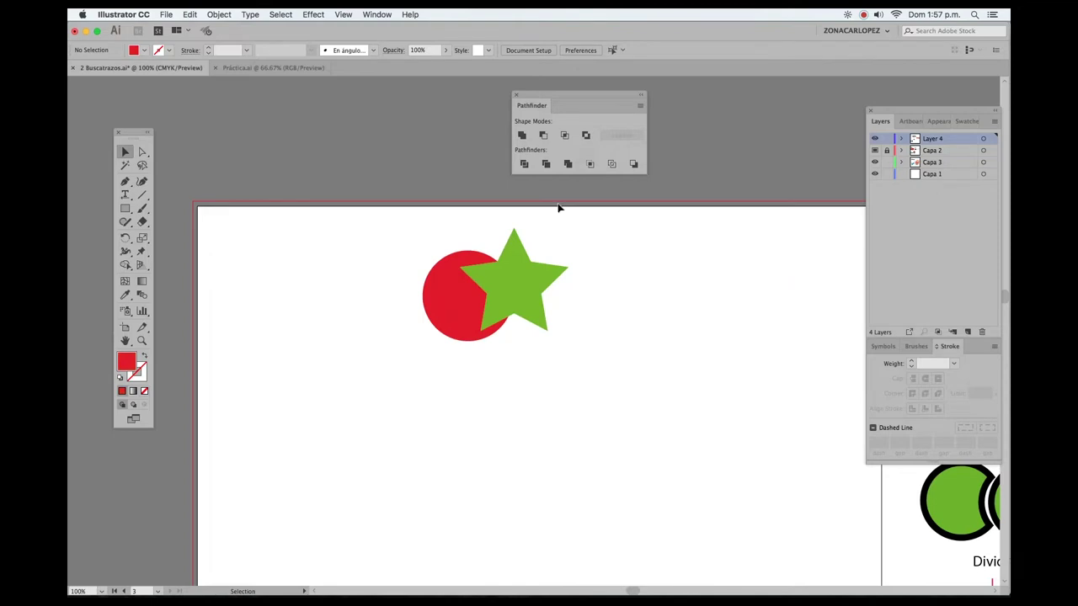
left_click_drag(415, 233, 573, 346)
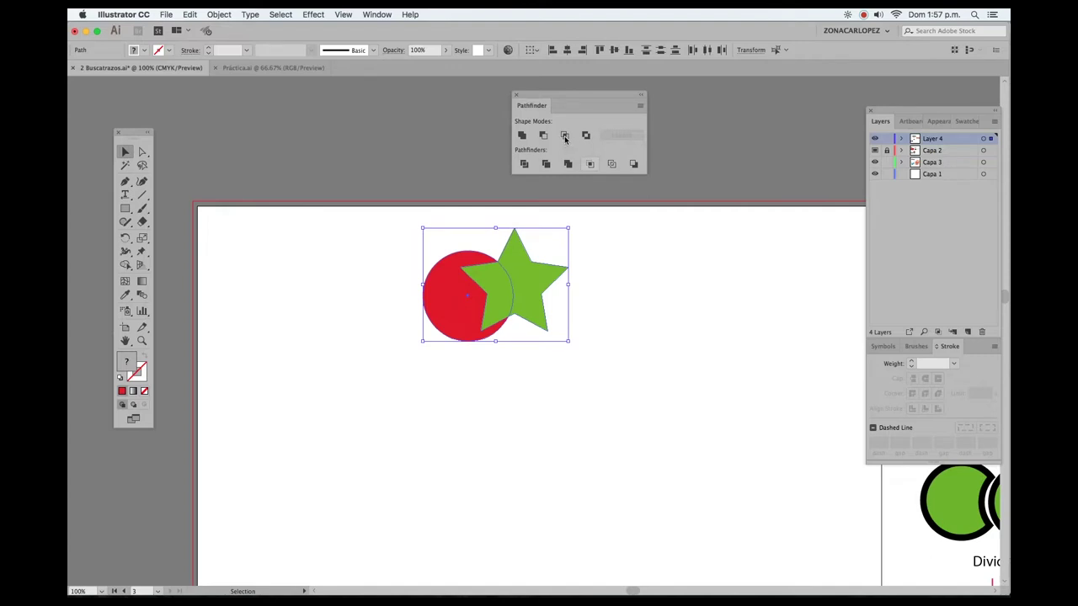
left_click(565, 136)
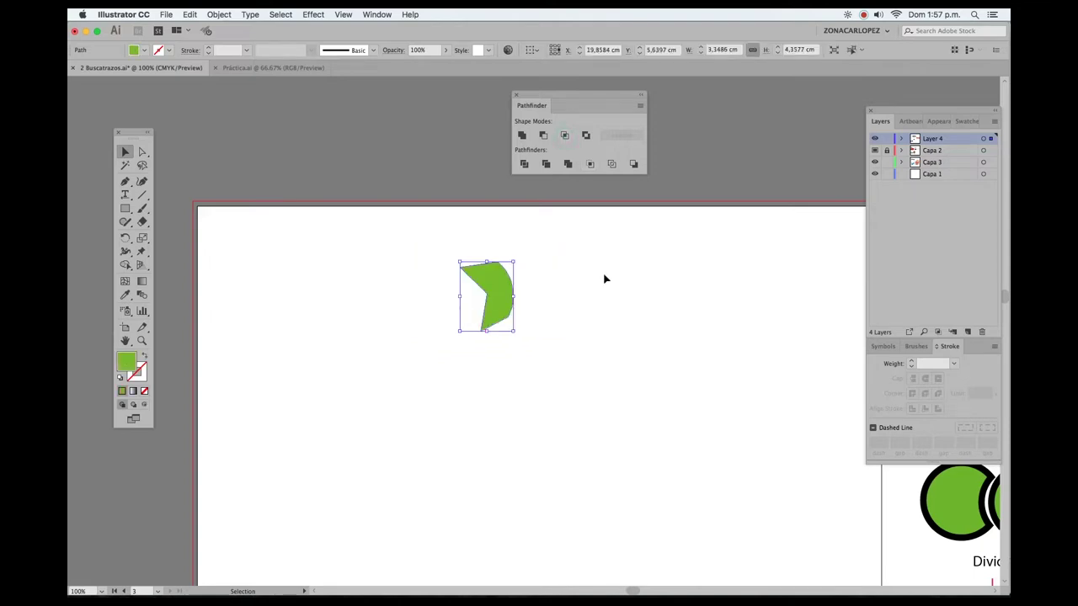
left_click(604, 278)
key("ctrl+z")
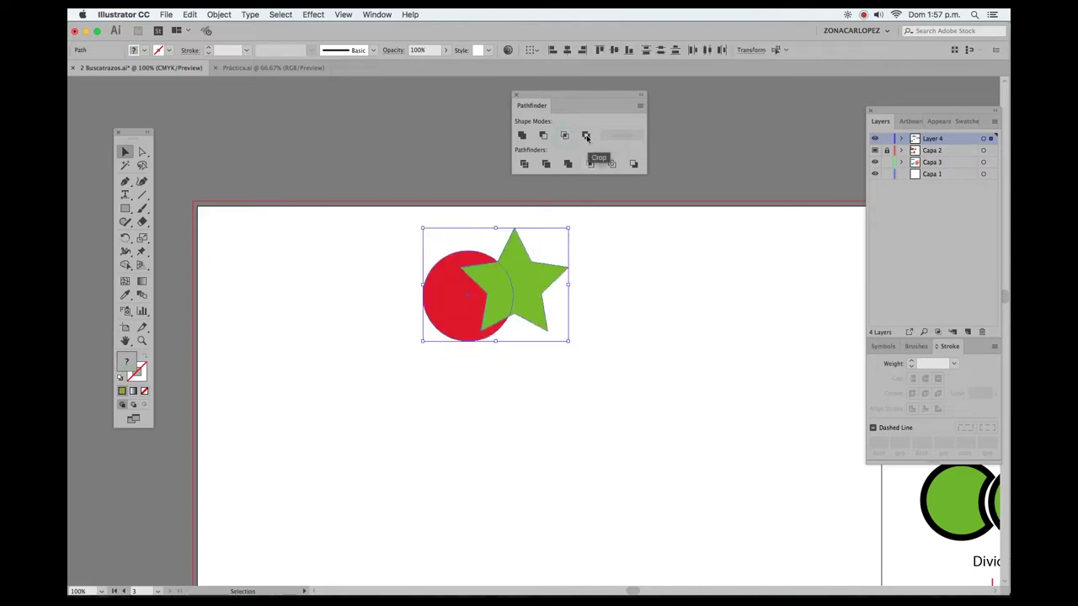
left_click(586, 136)
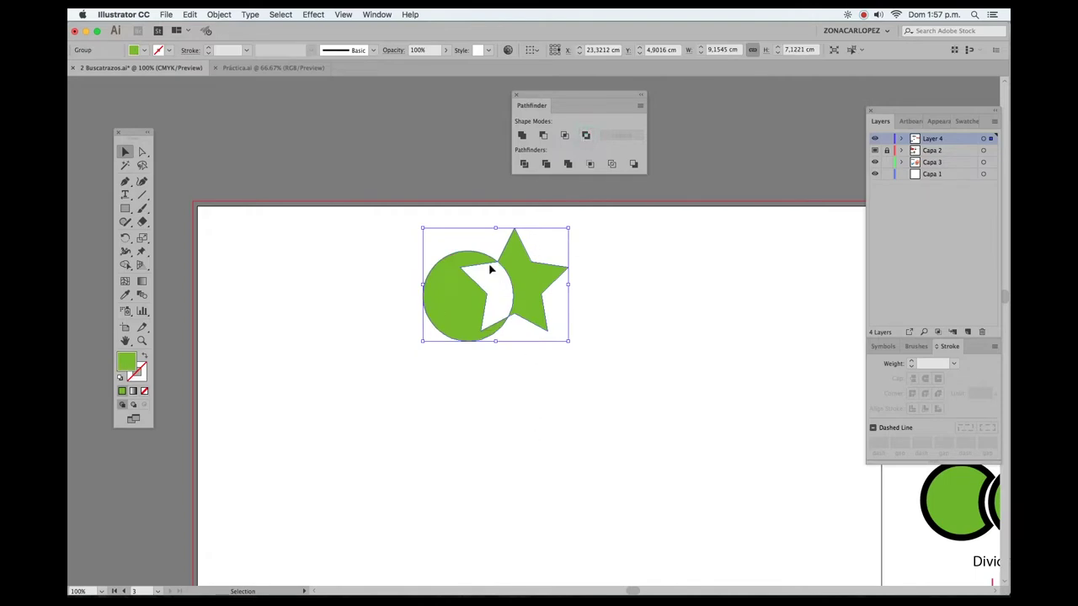
key("a")
Undo the Exclude, select circle and star, apply Pathfinder Divide, and check pieces in Outline view
key("ctrl+z")
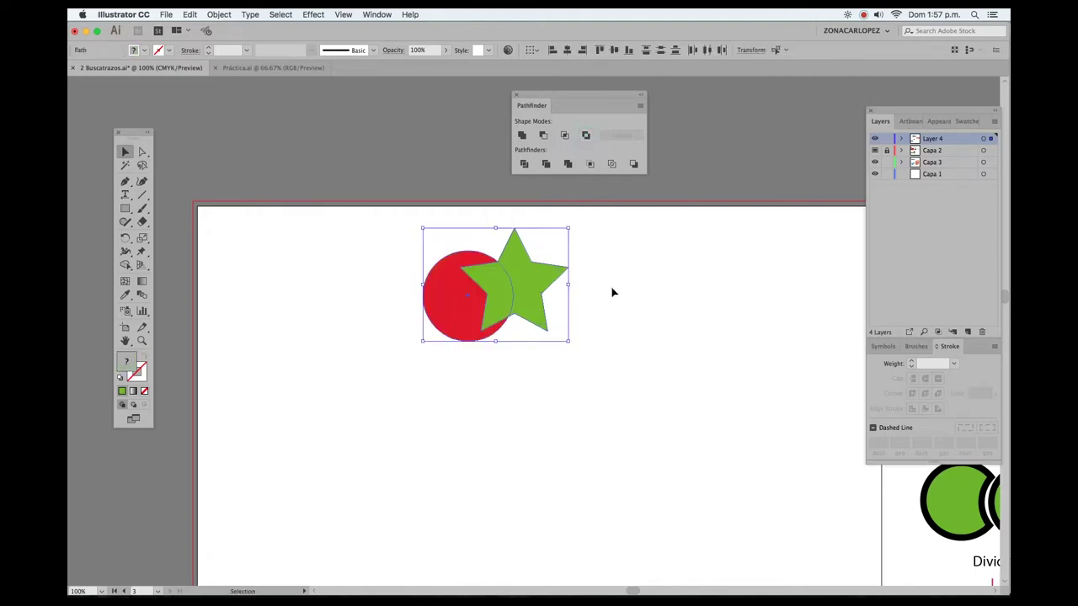
left_click(612, 288)
left_click_drag(373, 228, 559, 293)
left_click(524, 164)
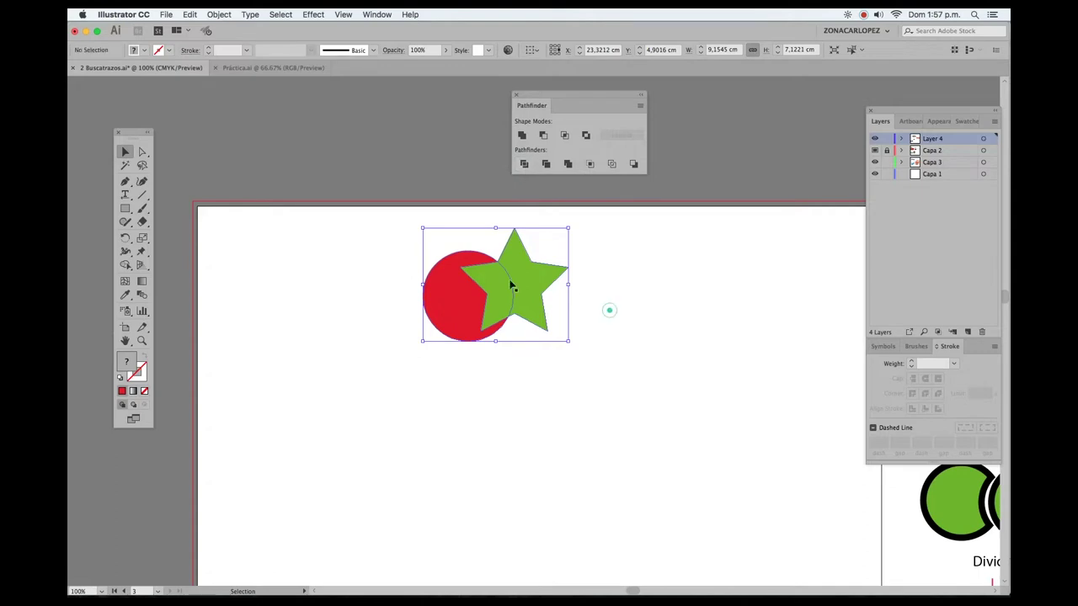
left_click_drag(512, 284, 524, 303)
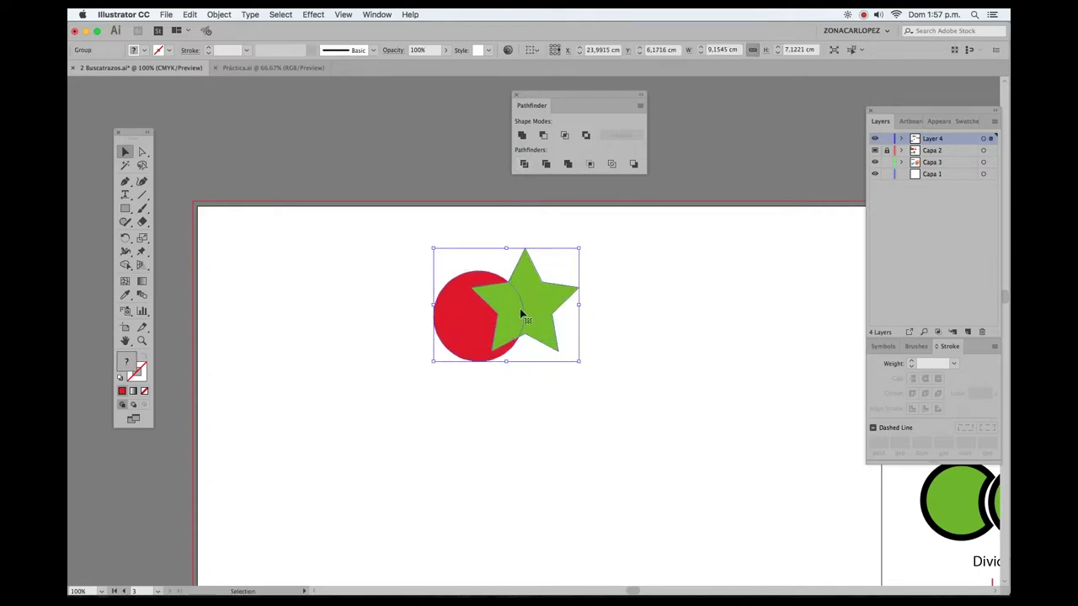
key("ctrl+y")
key("ctrl+y")
Ungroup the divided pieces, pull the star and overlap apart, then undo the moves
right_click(531, 292)
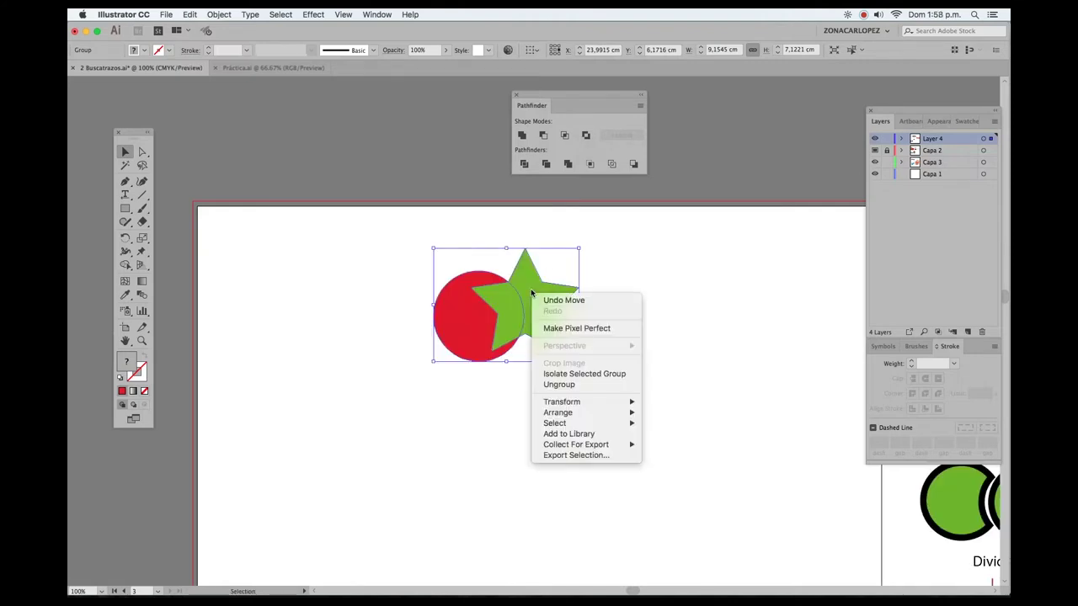
left_click(559, 384)
left_click(671, 267)
left_click_drag(623, 218, 688, 336)
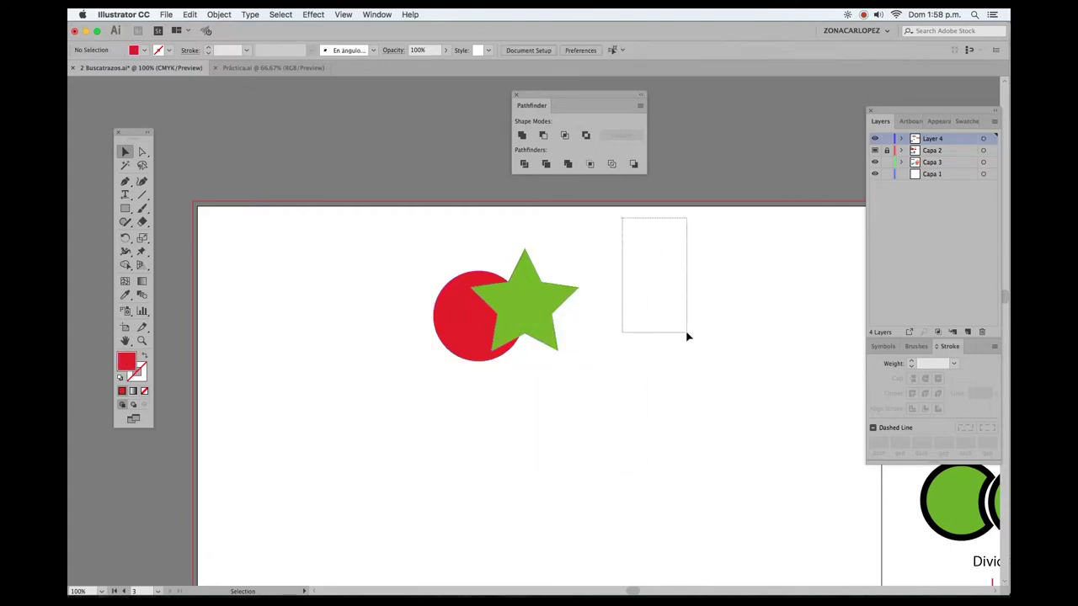
mouse_move(542, 294)
left_mouse_down()
mouse_move(519, 283)
mouse_move(581, 278)
left_mouse_up()
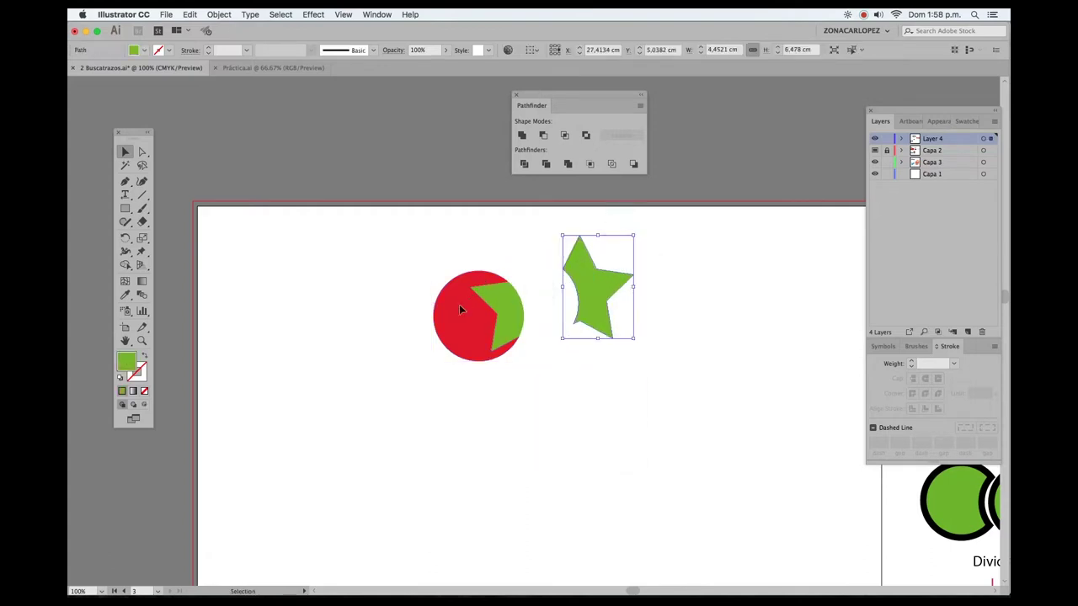
left_click_drag(459, 304, 429, 304)
left_click_drag(496, 313, 519, 351)
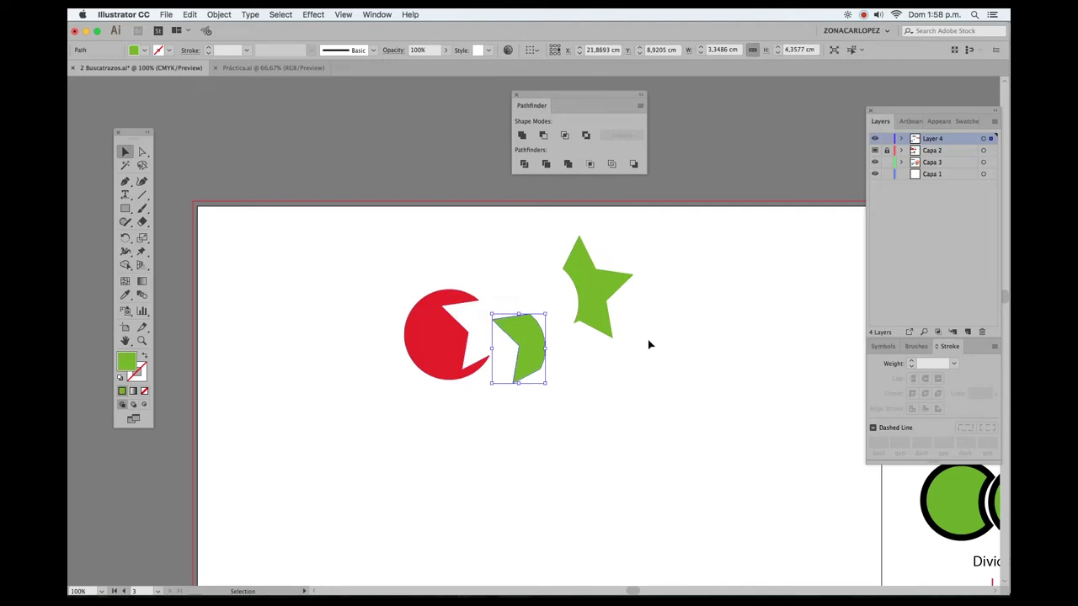
key("super+z")
key("super+z")
key("super+z")
key("super+z")
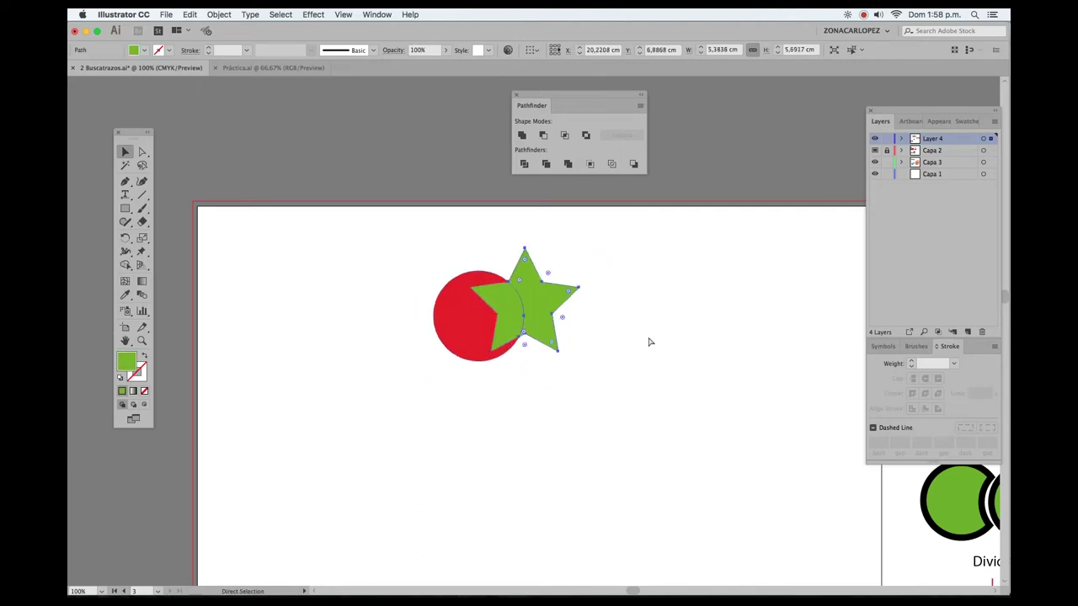
key("super+z")
key("super+z")
key("super+z")
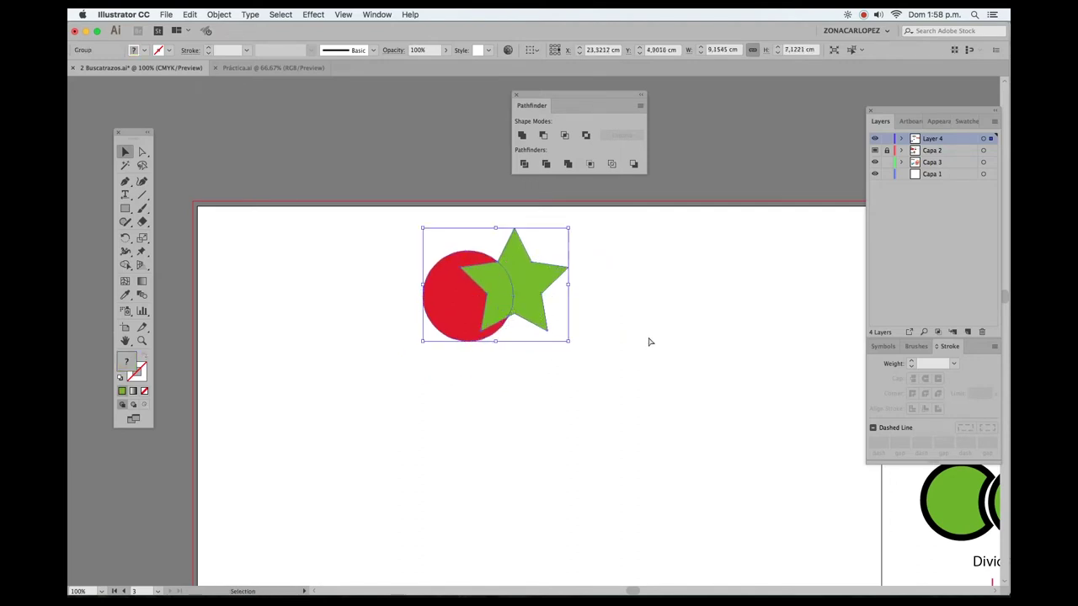
key("super+z")
Nudge the star right over the circle, apply Pathfinder Trim, and inspect the trimmed circle
key("super+z")
key("super+z")
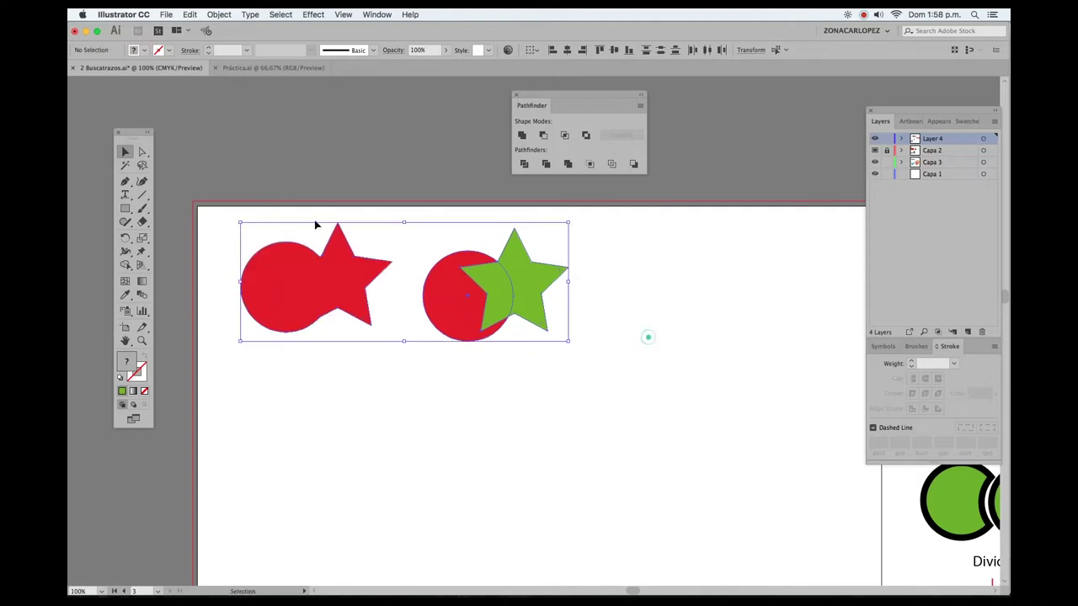
key("super+z")
key("super+z")
key("super+z")
left_click_drag(491, 278, 526, 279)
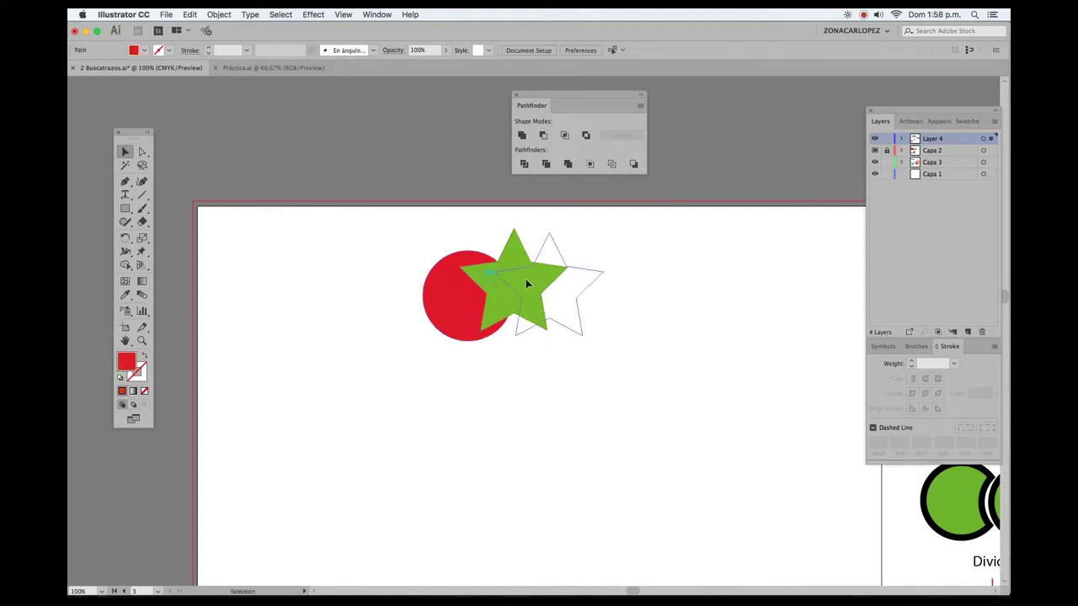
key("super+a")
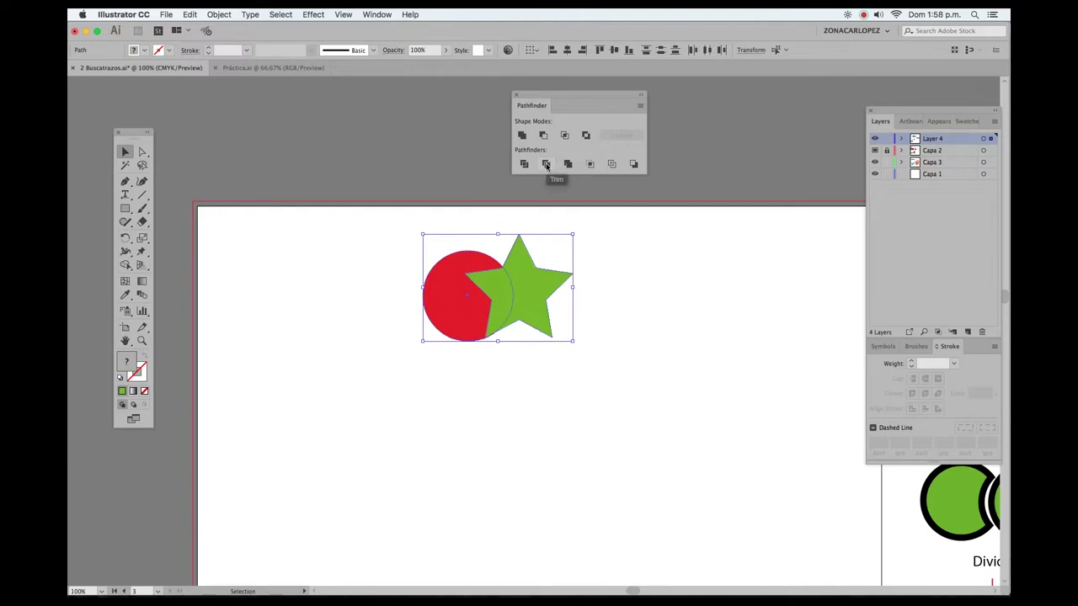
left_click(546, 165)
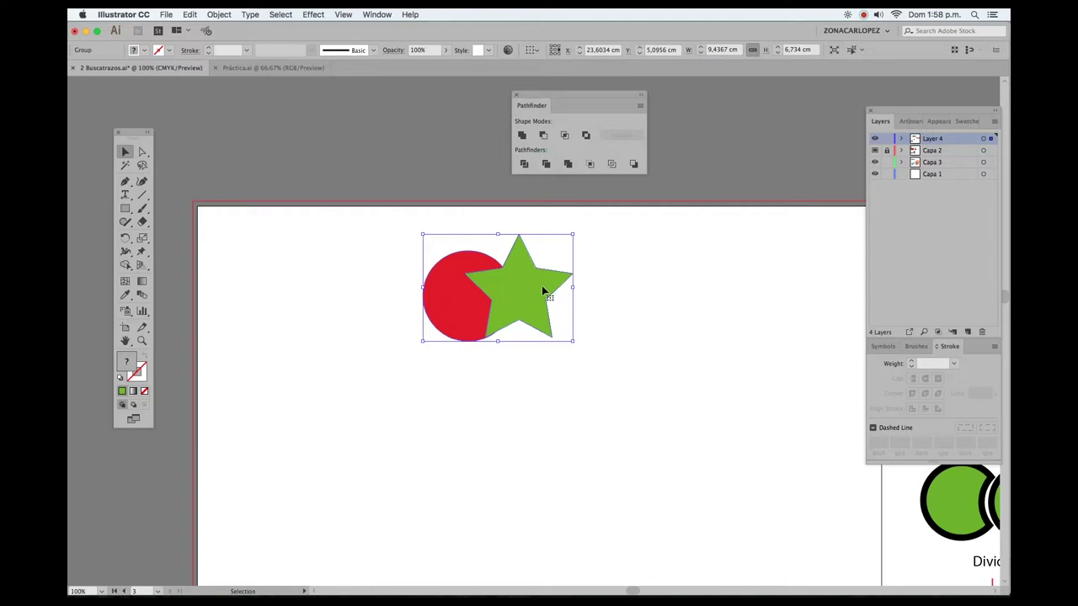
left_click(645, 306)
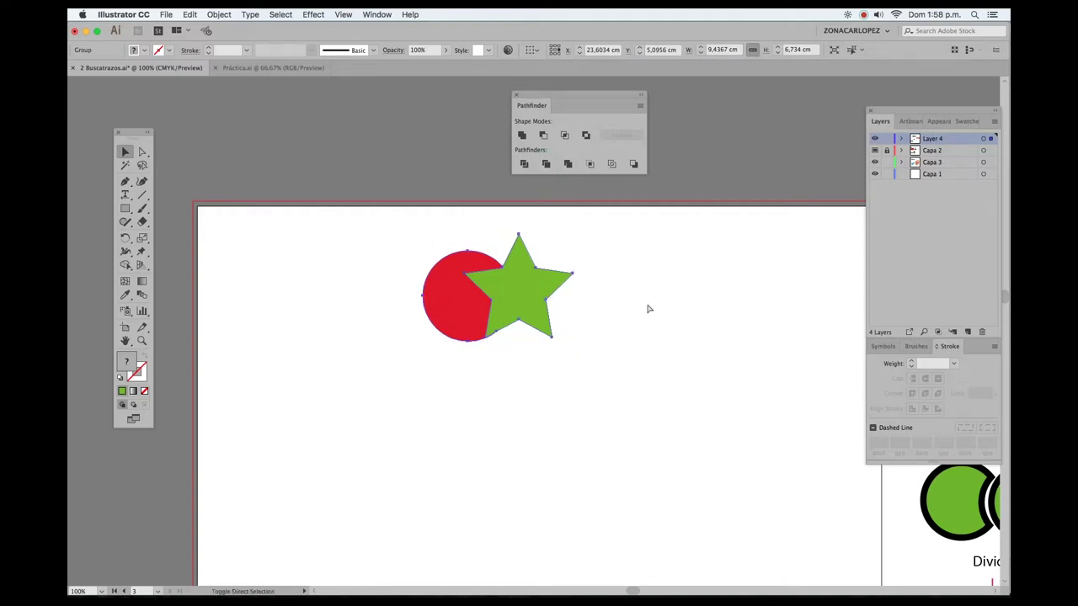
left_click_drag(524, 289, 555, 291)
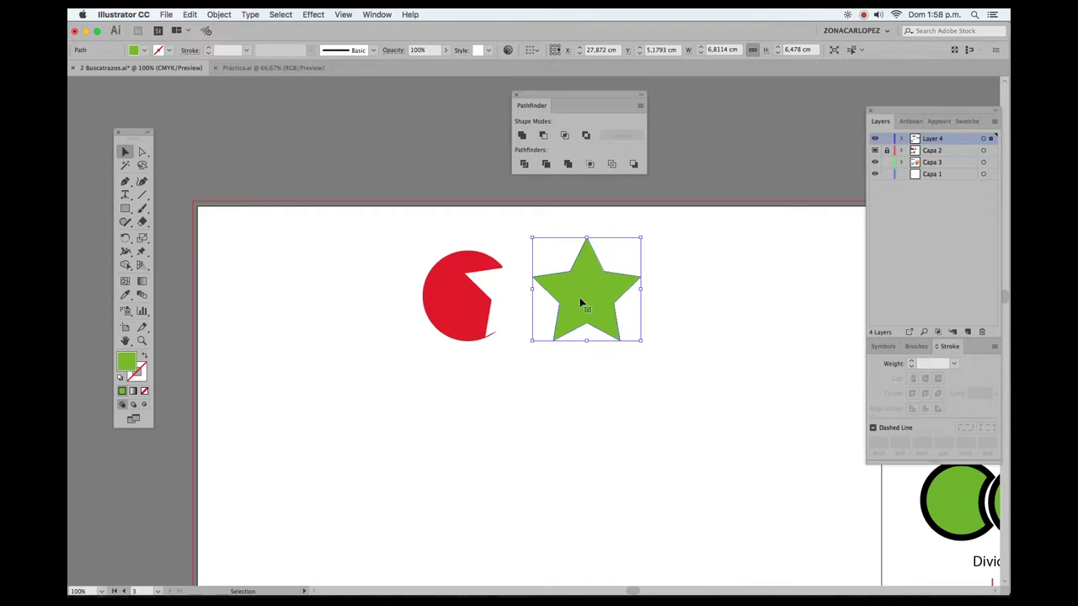
left_click_drag(582, 301, 515, 298)
Inspect the shapes' anchor points, reposition the group, and select both circle and star
left_click(485, 277, "shift")
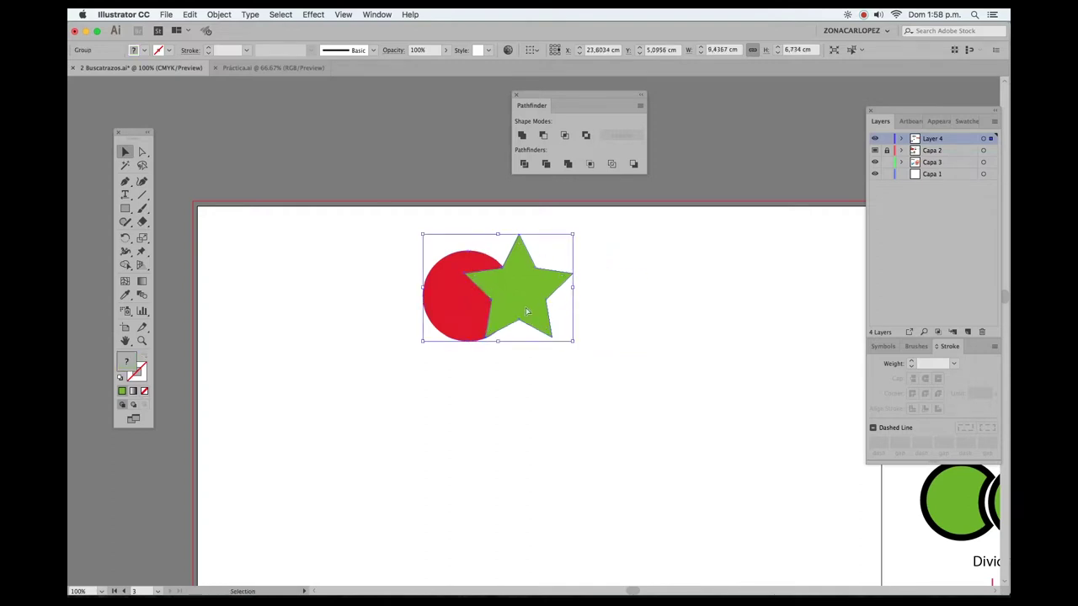
key("a")
key("v")
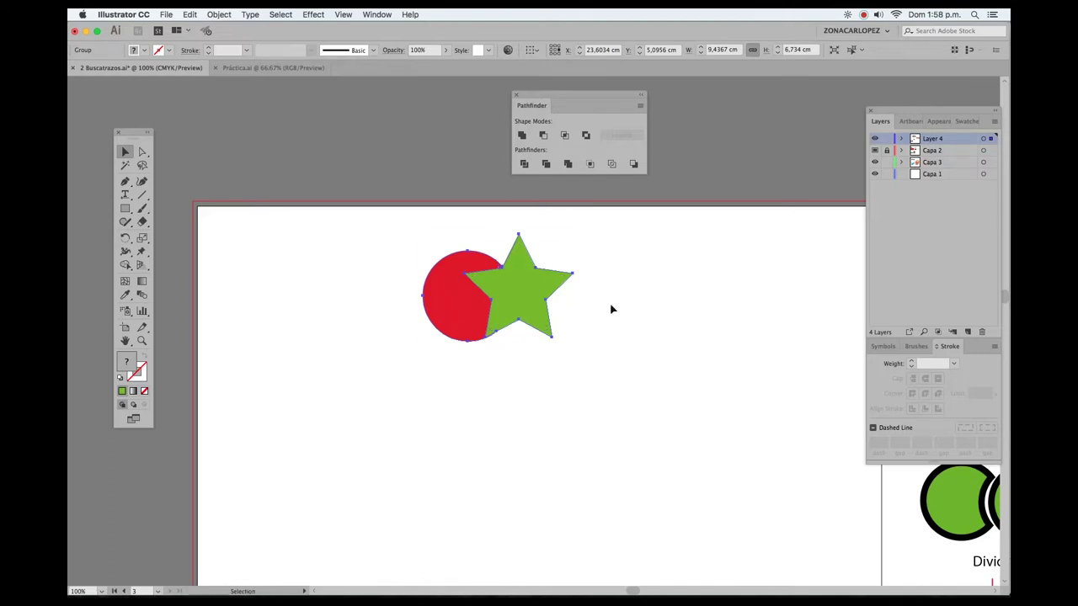
left_click(611, 308)
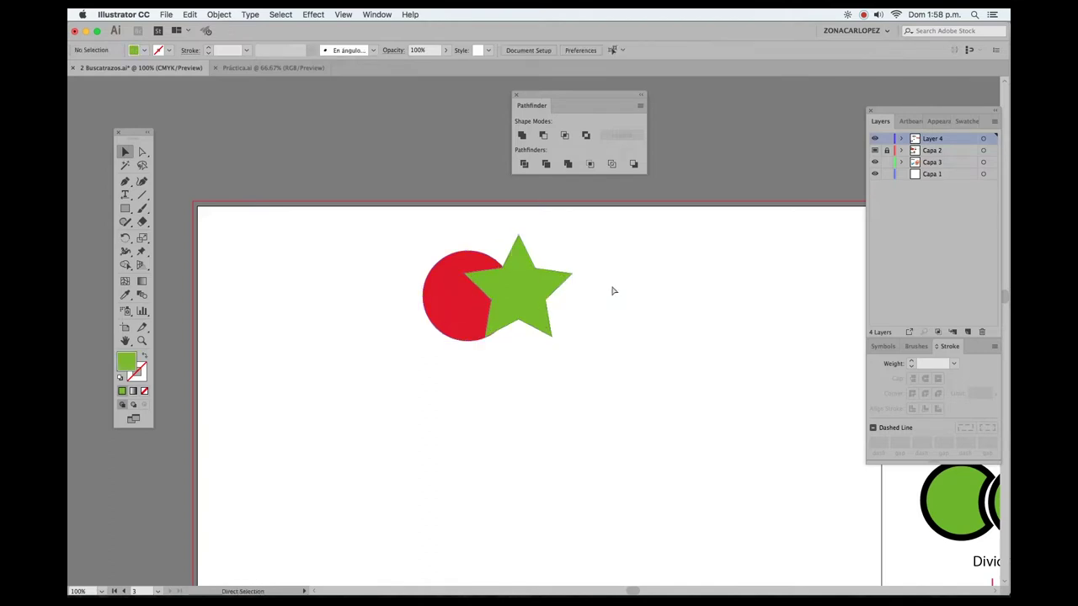
mouse_move(503, 292)
left_mouse_down()
mouse_move(565, 289)
mouse_move(478, 296)
mouse_move(565, 307)
left_mouse_up()
left_click(566, 307)
left_click(528, 297)
left_click_drag(445, 231, 519, 275)
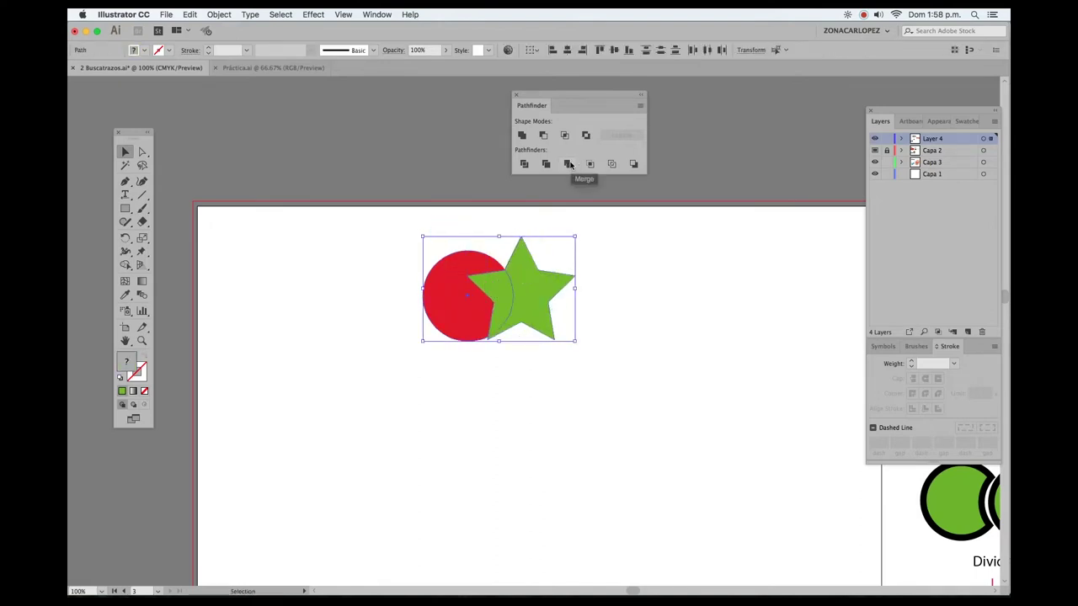
Try Unite, then reposition the green star to the right edge of the circle
left_click(570, 165)
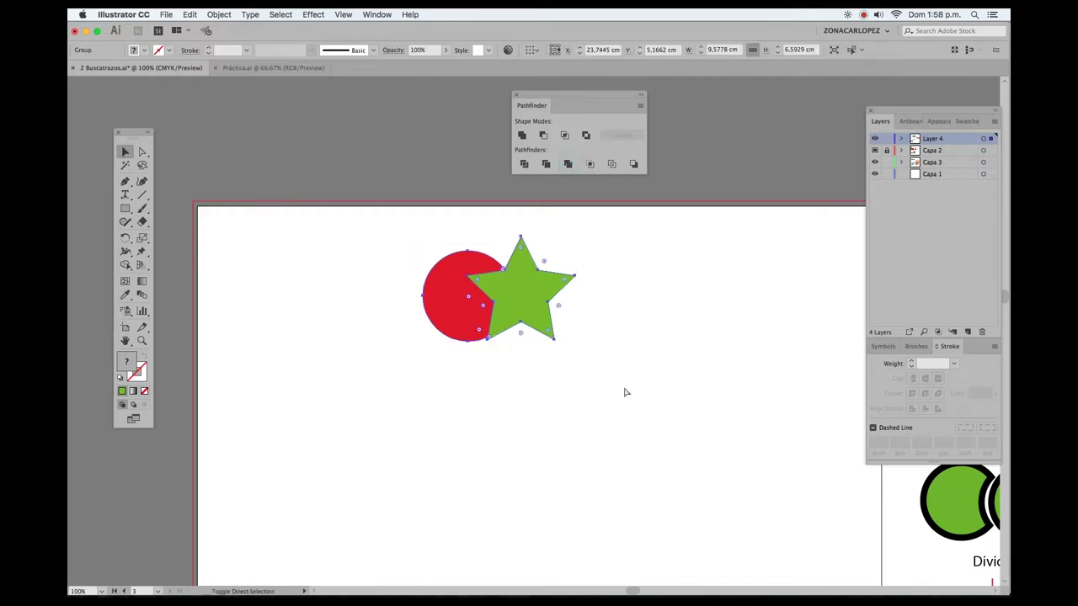
left_click_drag(540, 310, 582, 320)
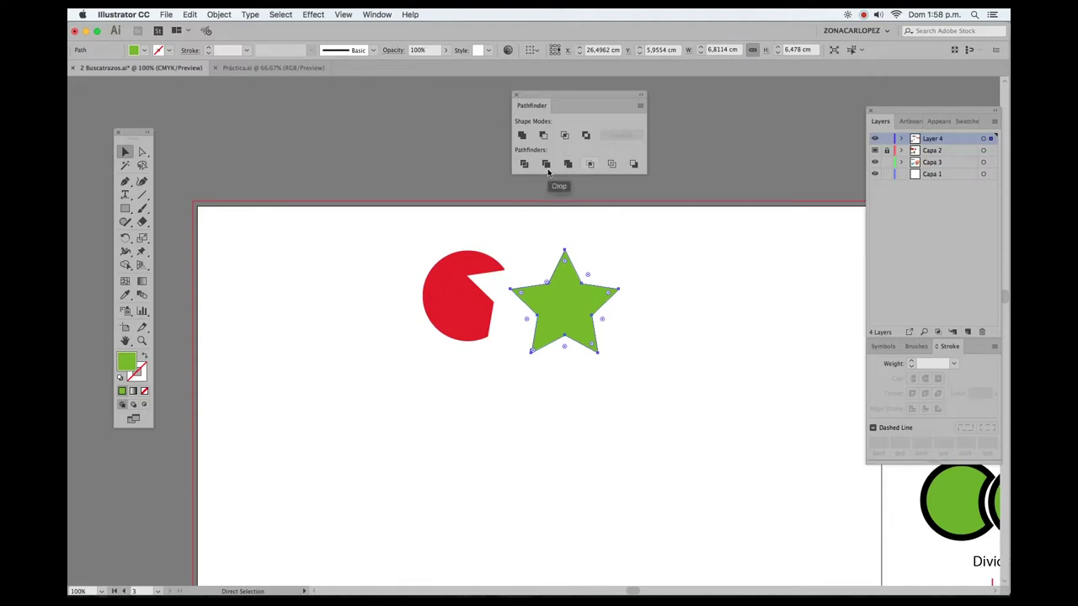
key("ctrl+z")
left_click_drag(521, 304, 597, 312)
left_click(606, 312)
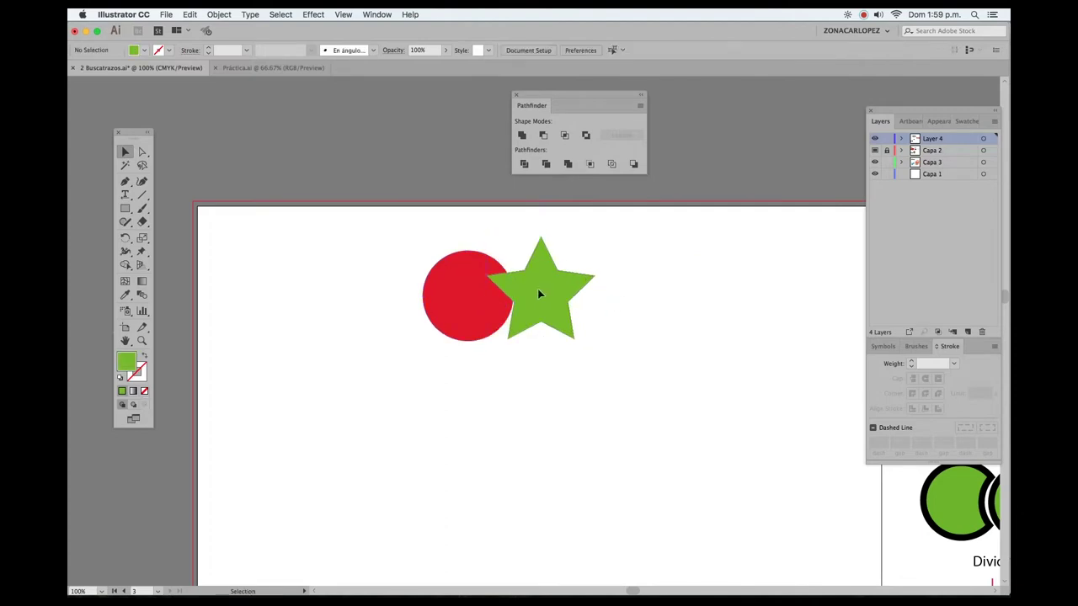
left_click_drag(539, 293, 519, 294)
Sample the circle's red onto the star with the Eyedropper and select both shapes
key("i")
left_click(480, 261)
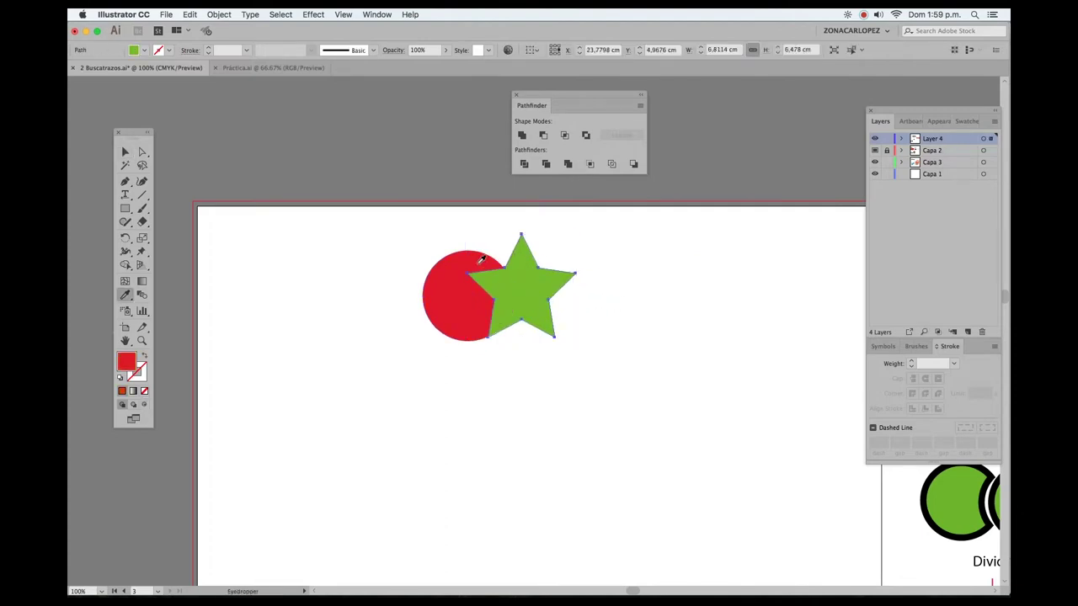
key("v")
left_click(606, 311)
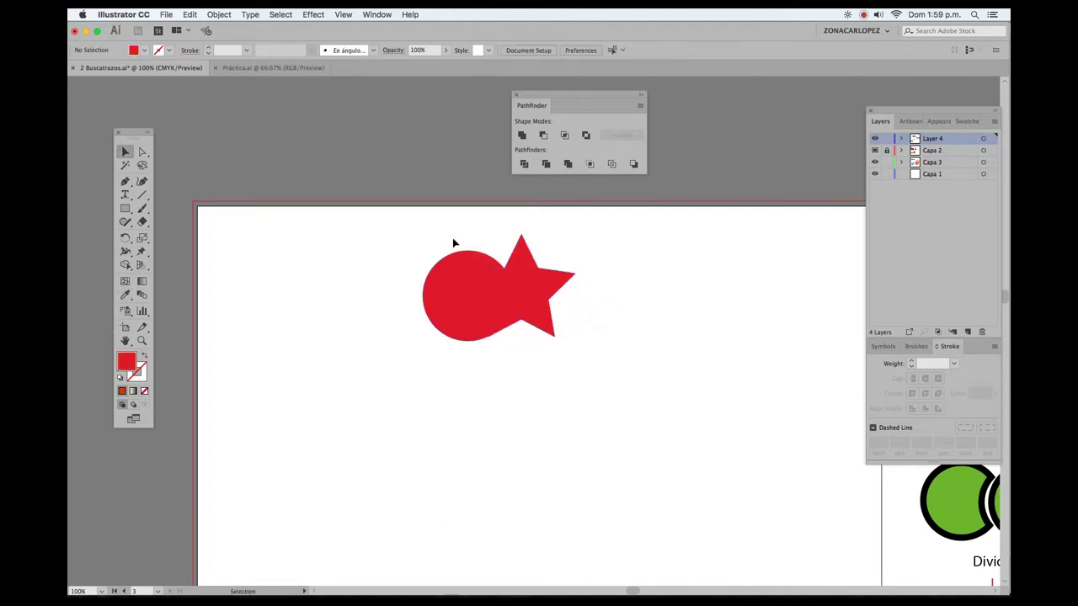
left_click_drag(452, 244, 552, 303)
Unite the red circle and star, verify in Outline view, and dismiss the no-results warning
left_click(568, 165)
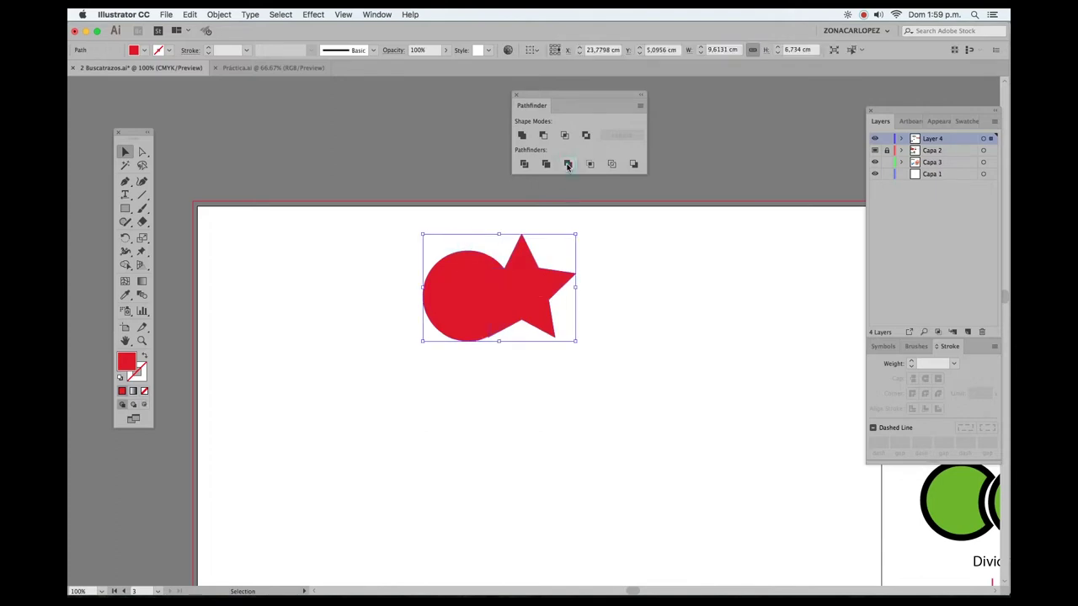
left_click(611, 272)
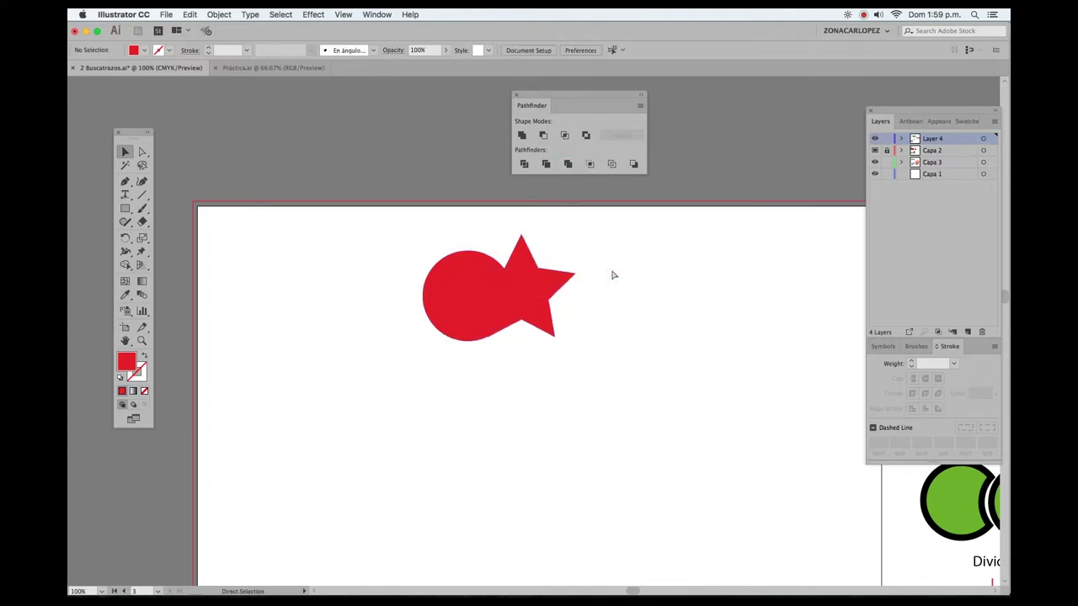
key("ctrl+y")
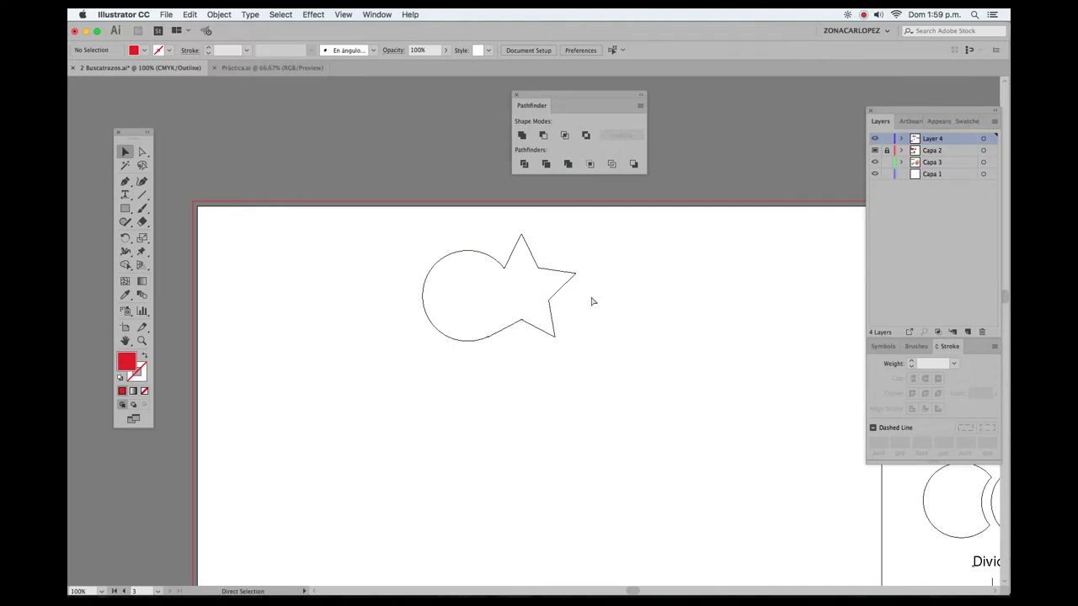
key("ctrl+y")
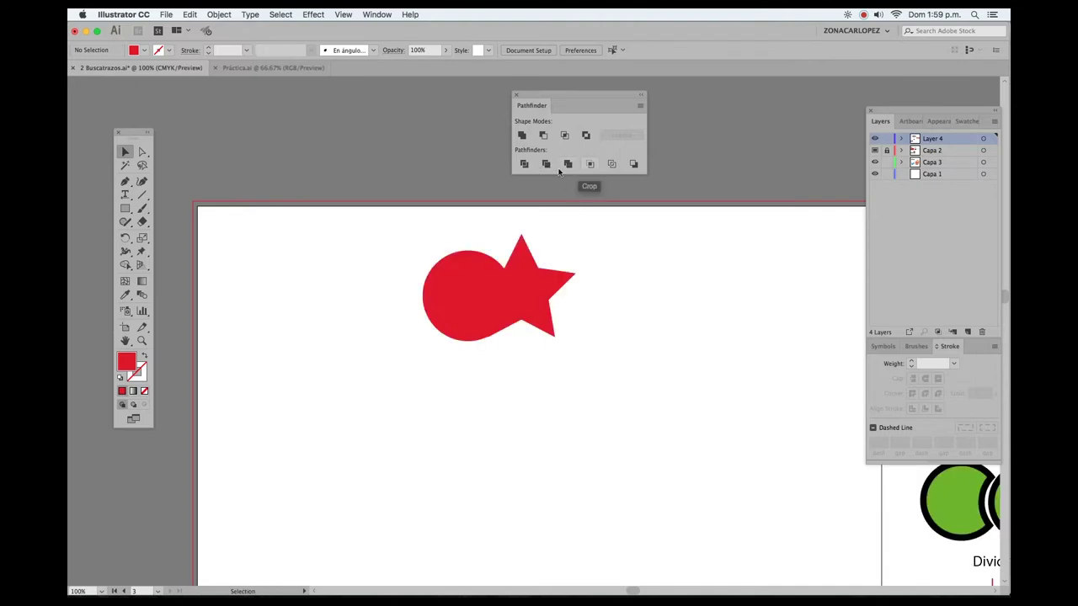
left_click(546, 165)
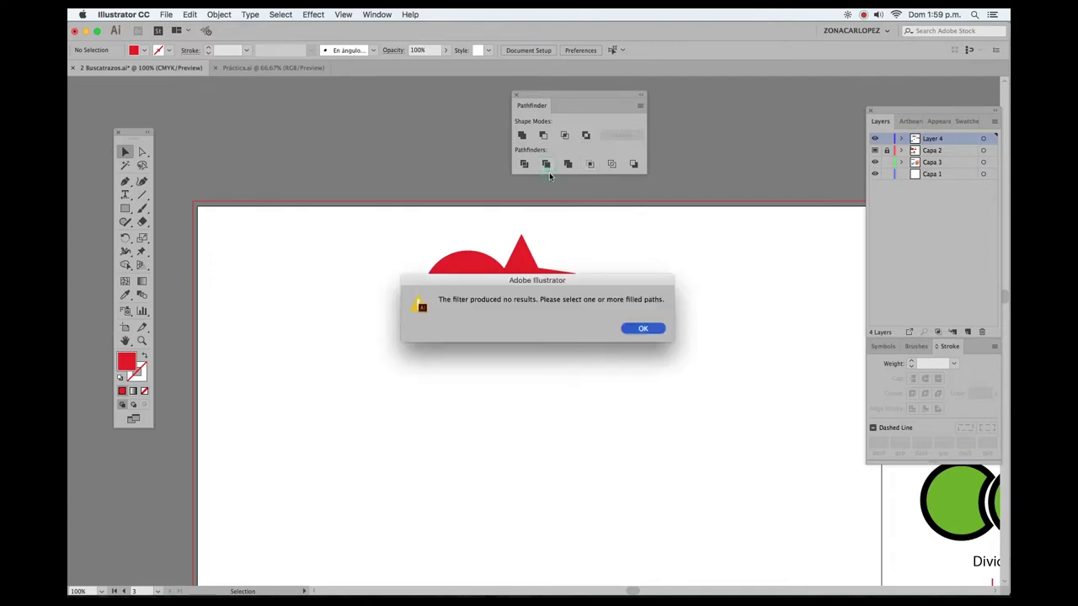
left_click(639, 318)
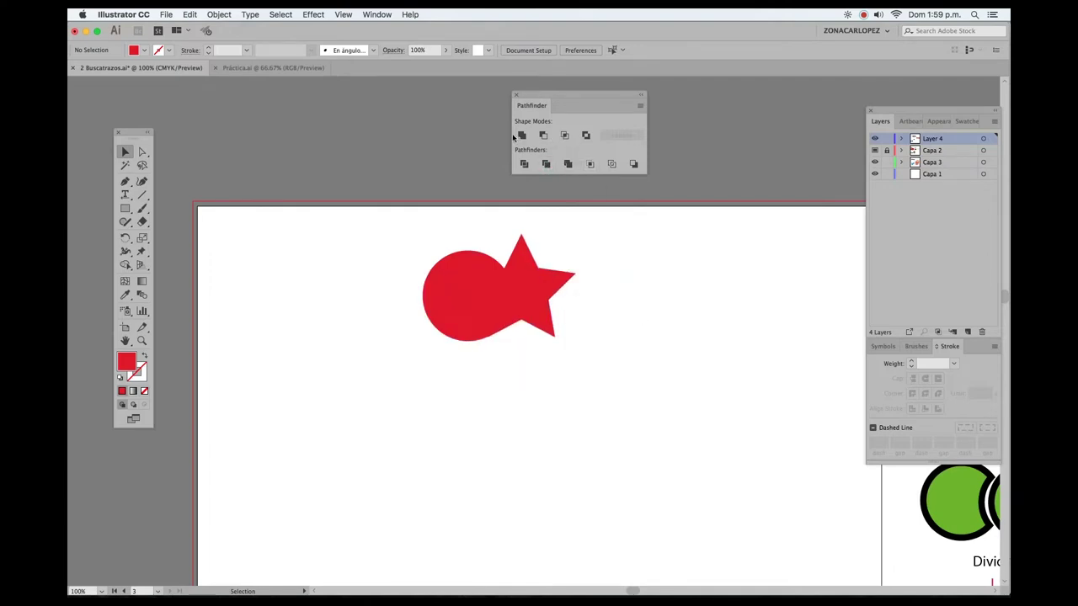
Undo the Unite, place the green star over the circle's right side, and select both
key("ctrl+z")
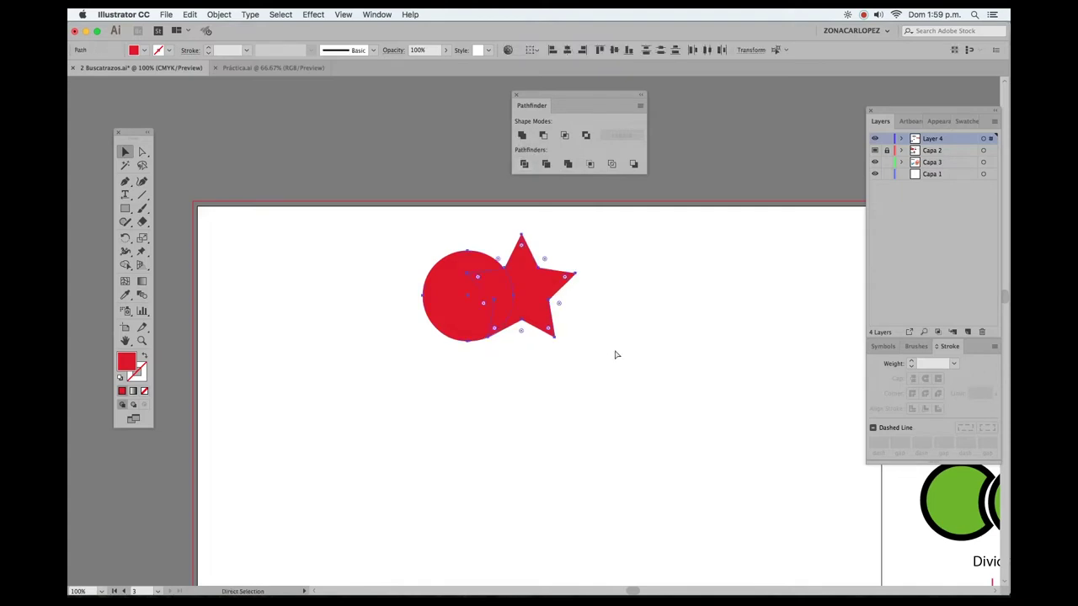
key("ctrl+z")
left_click_drag(564, 312, 568, 317)
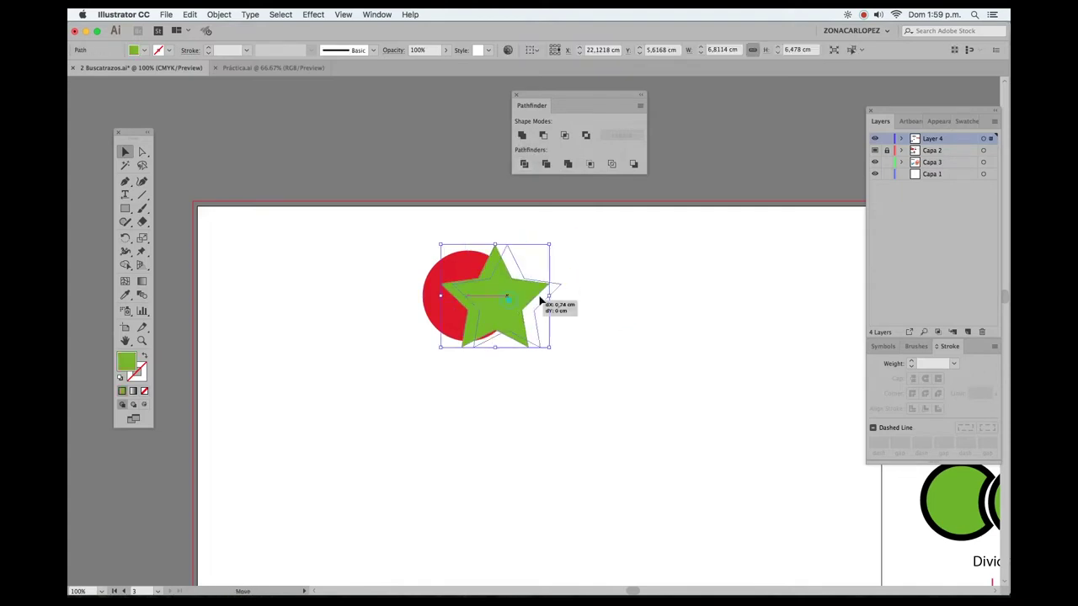
left_click_drag(533, 278, 522, 278)
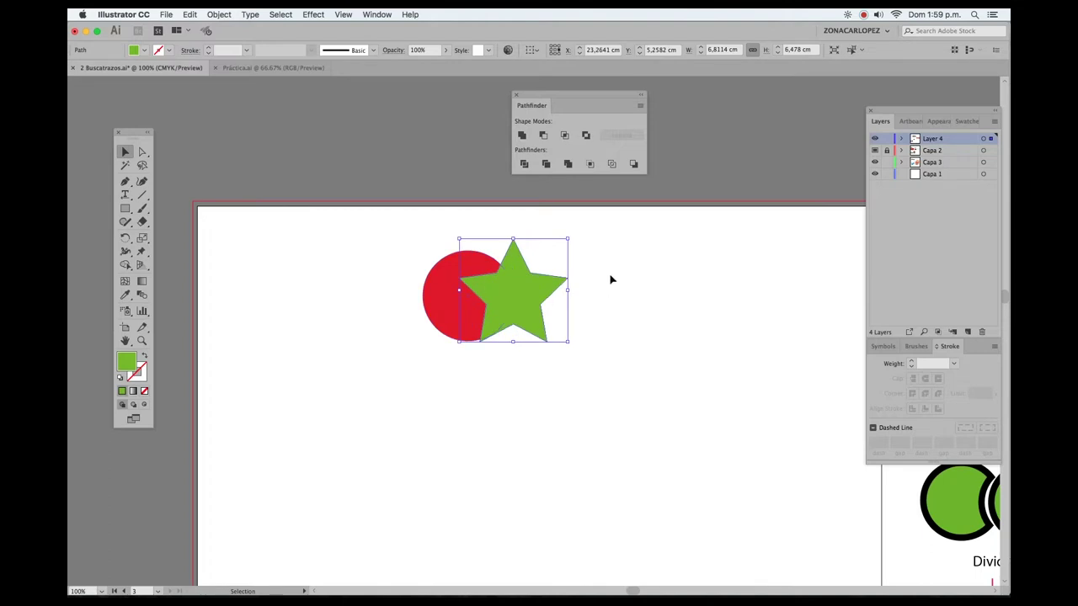
left_click_drag(434, 227, 535, 270)
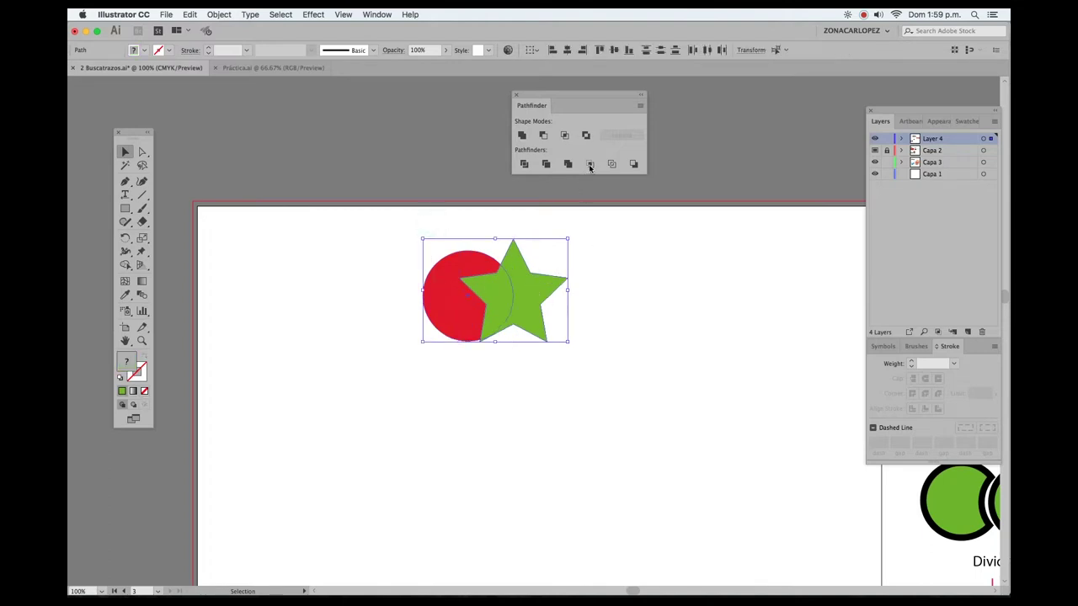
Try Pathfinder Crop, undo it, and reselect the circle and star
left_click(590, 164)
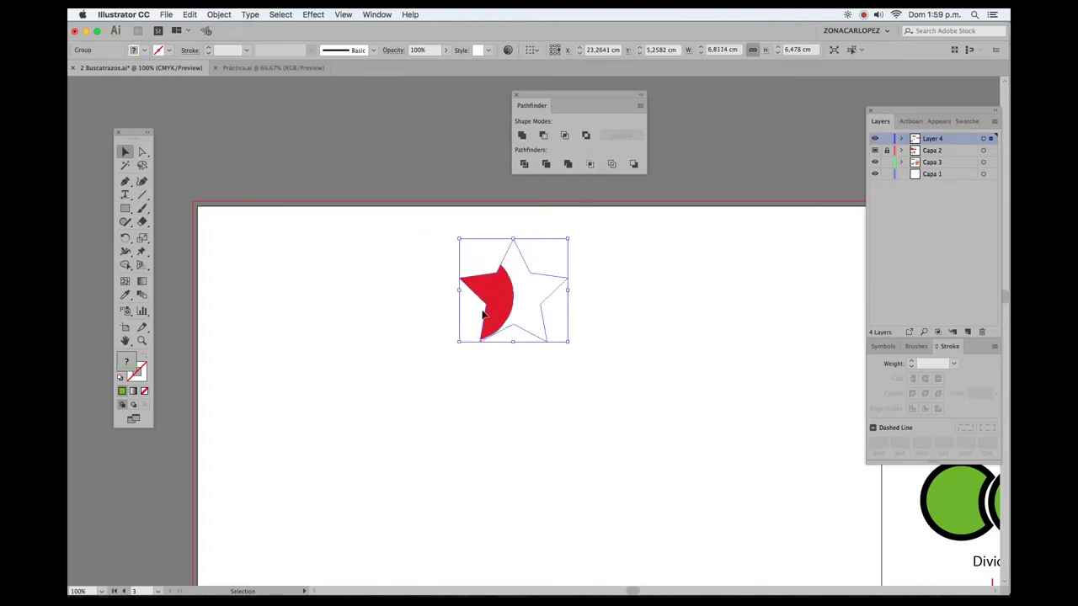
left_click(645, 283)
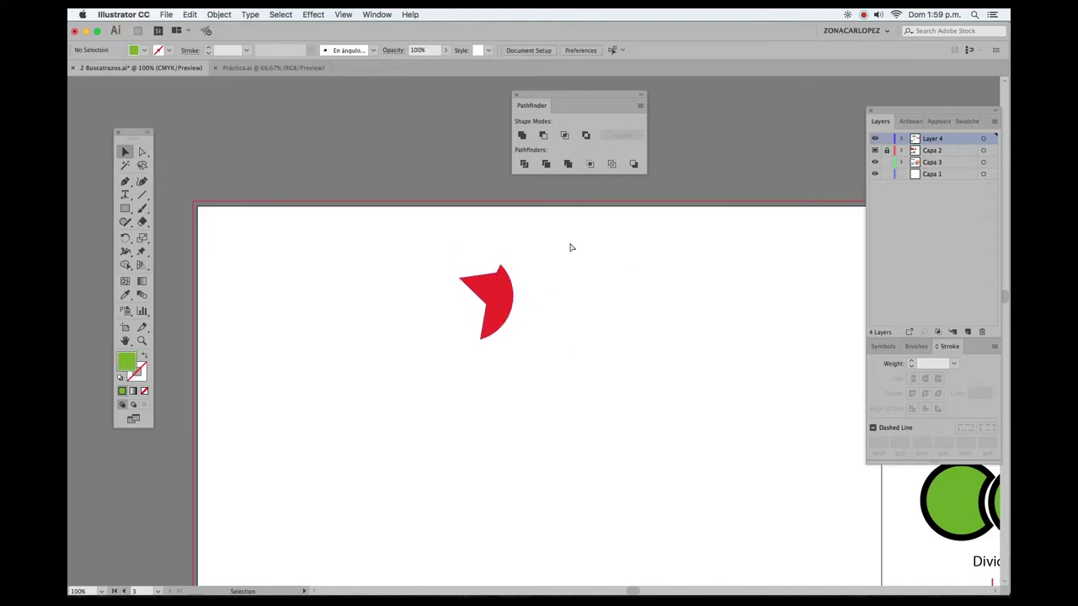
key("super+z")
key("super+z")
left_click(600, 245)
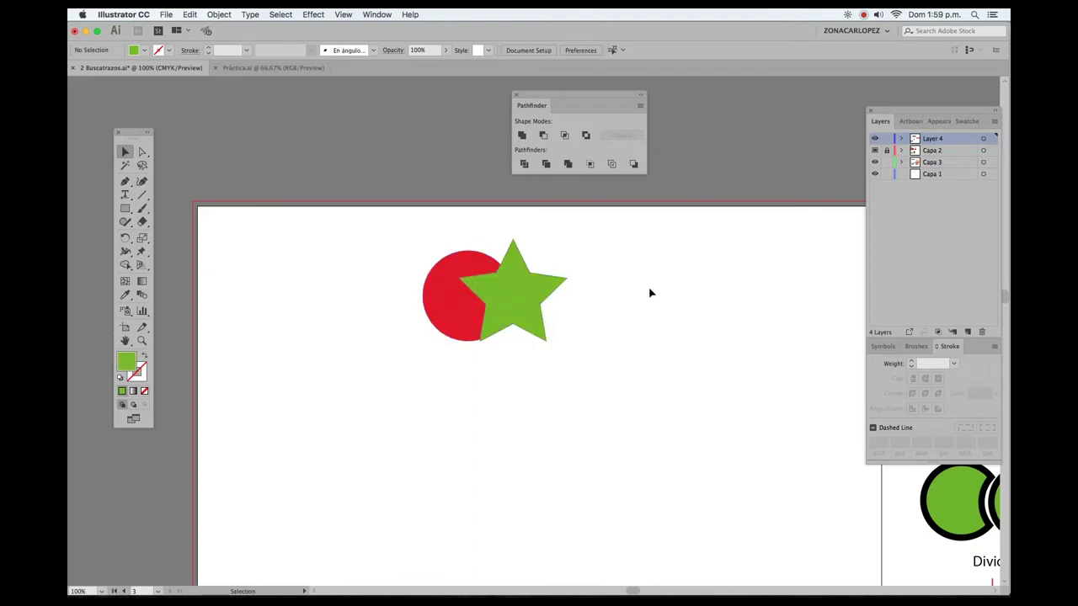
left_click_drag(584, 255, 460, 306)
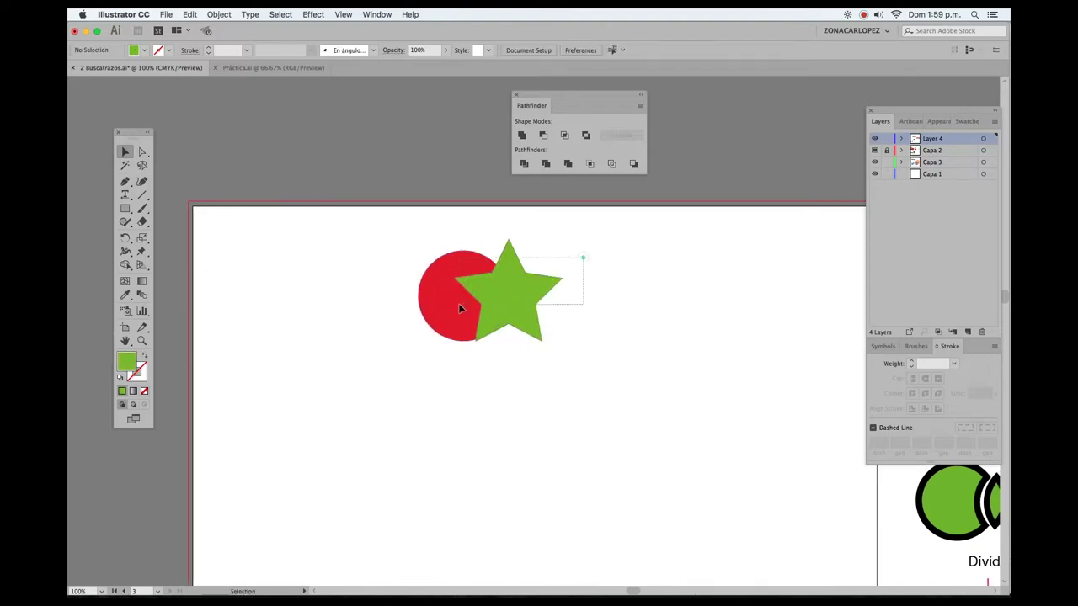
left_click(612, 164)
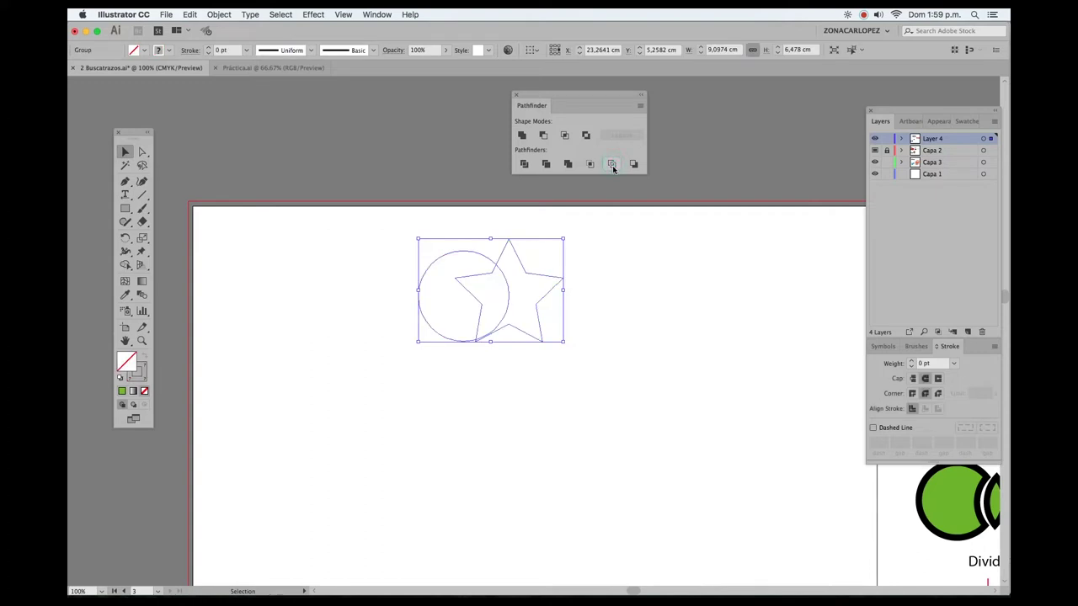
left_click(596, 315)
key("z")
left_click_drag(448, 224, 577, 357)
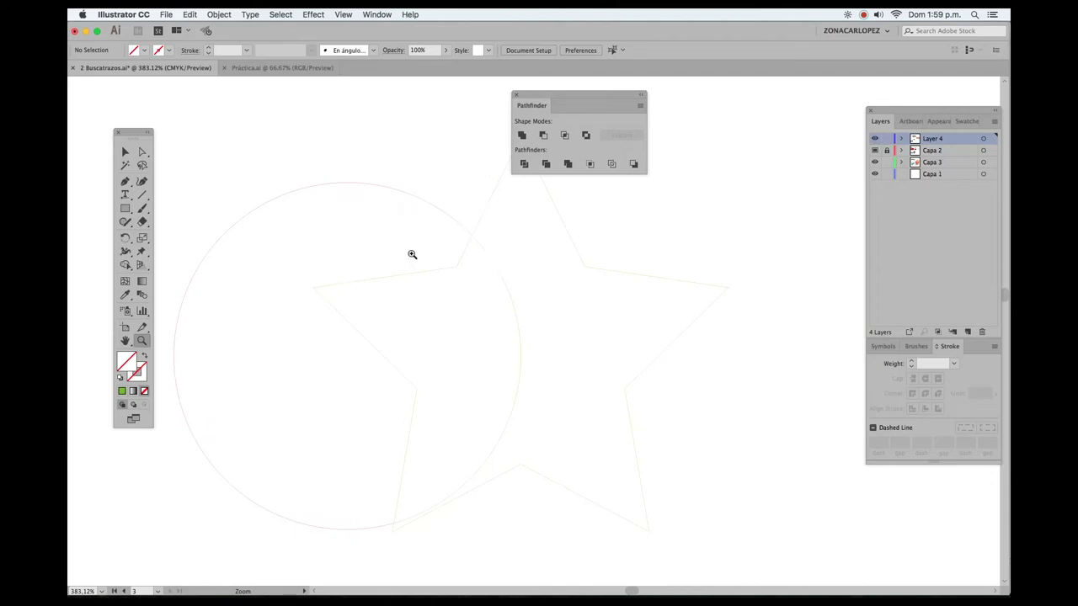
left_click(564, 294, "alt")
left_click(537, 316, "alt")
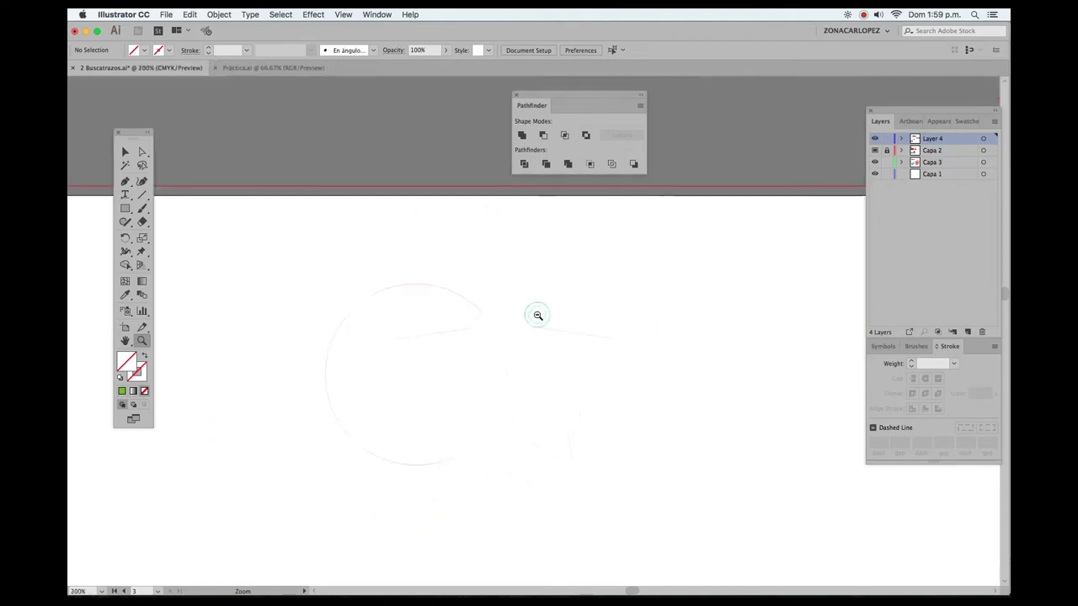
left_click(526, 322, "alt")
key("super+a")
Nudge the green star slightly up and left over the red circle
left_click_drag(596, 366, 582, 319)
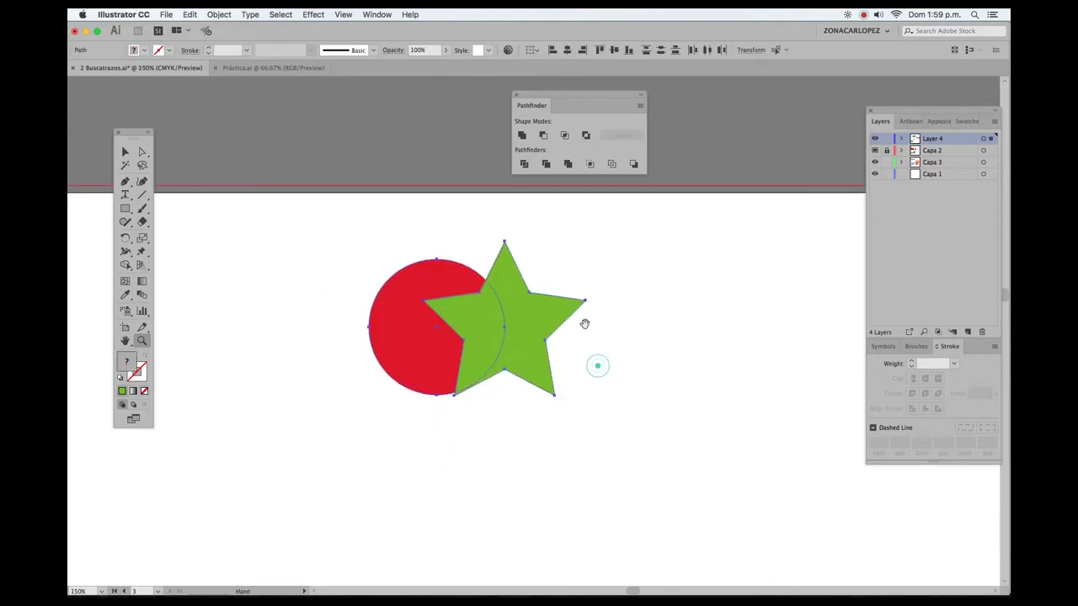
key("v")
left_click(447, 241)
left_click_drag(402, 228, 566, 283)
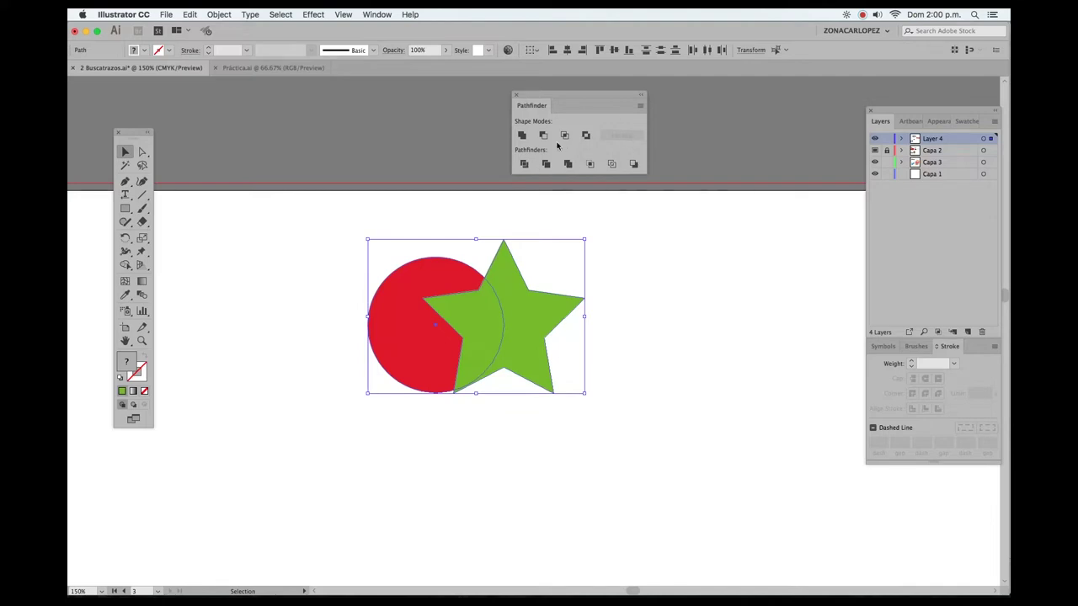
left_click(671, 358)
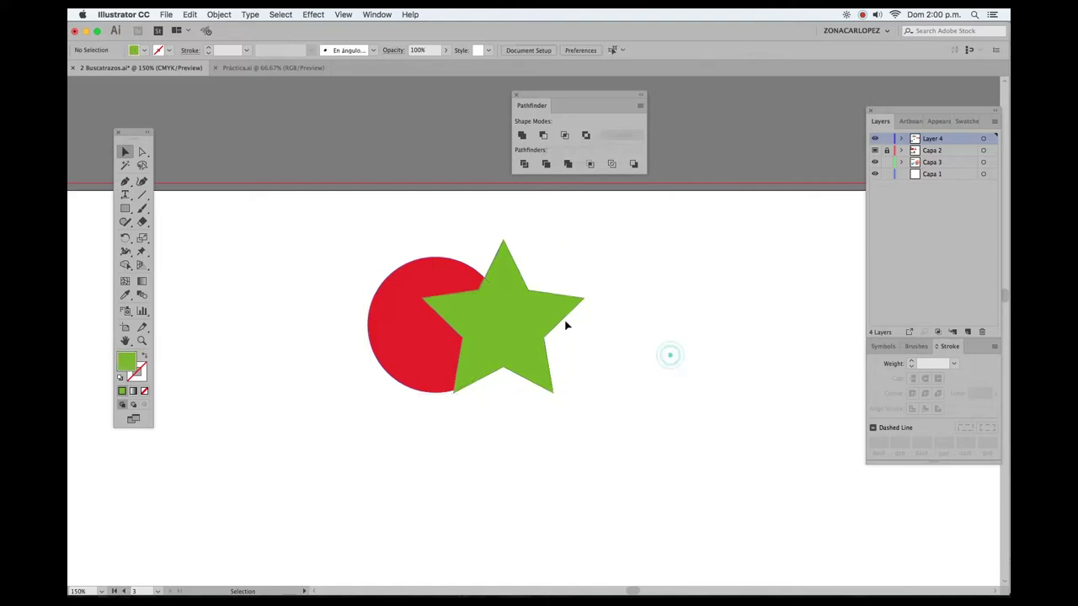
left_click_drag(543, 306, 535, 301)
left_click(642, 296)
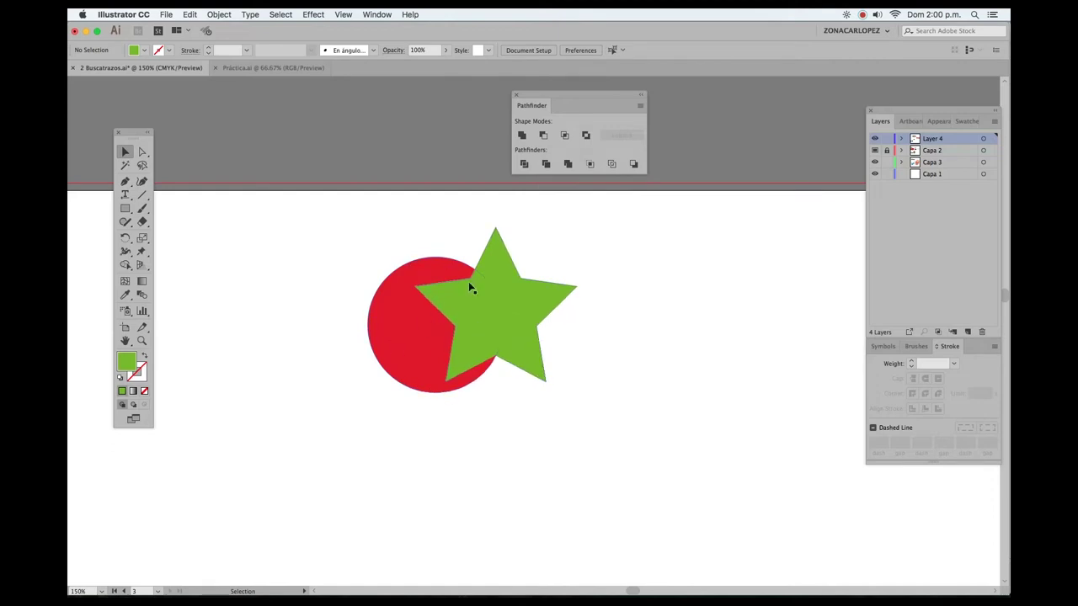
Try Minus Back on the circle and star, then undo it to keep both shapes
left_click_drag(364, 223, 579, 287)
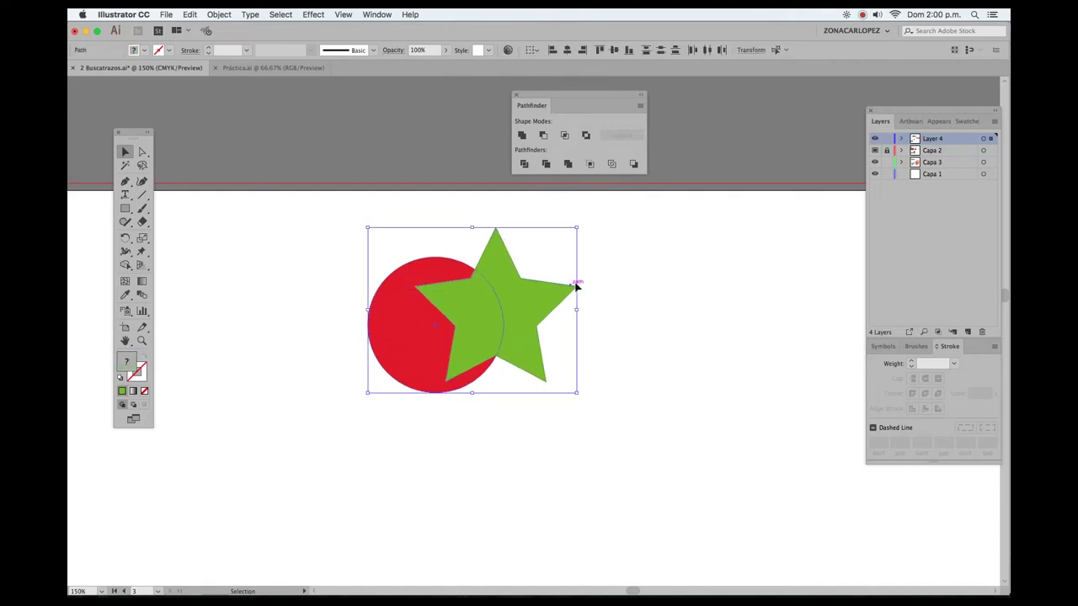
left_click(633, 165)
left_click(637, 299)
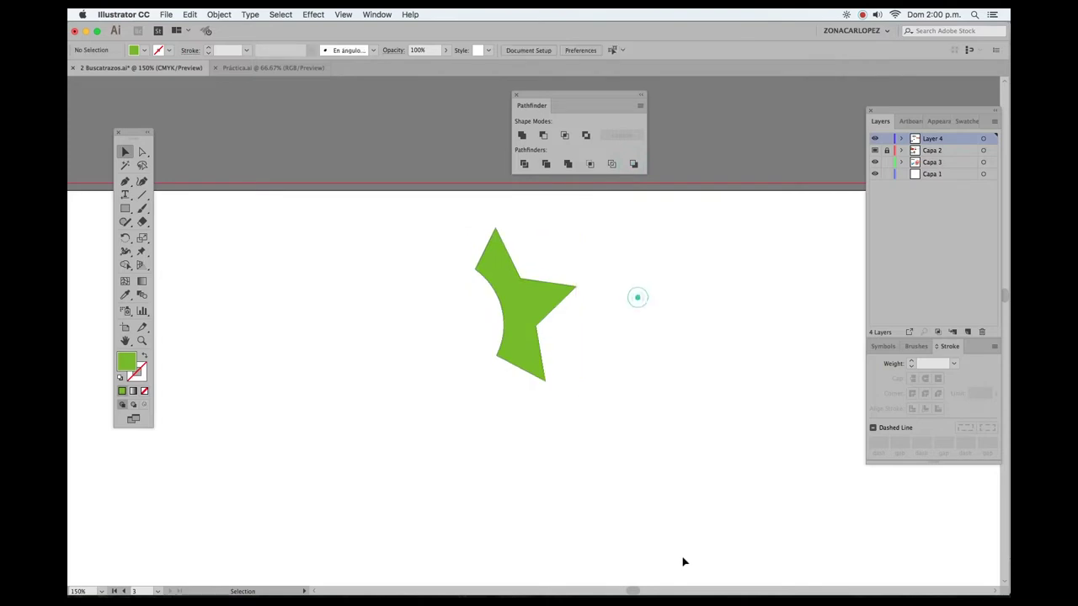
key("ctrl+z")
key("ctrl+z")
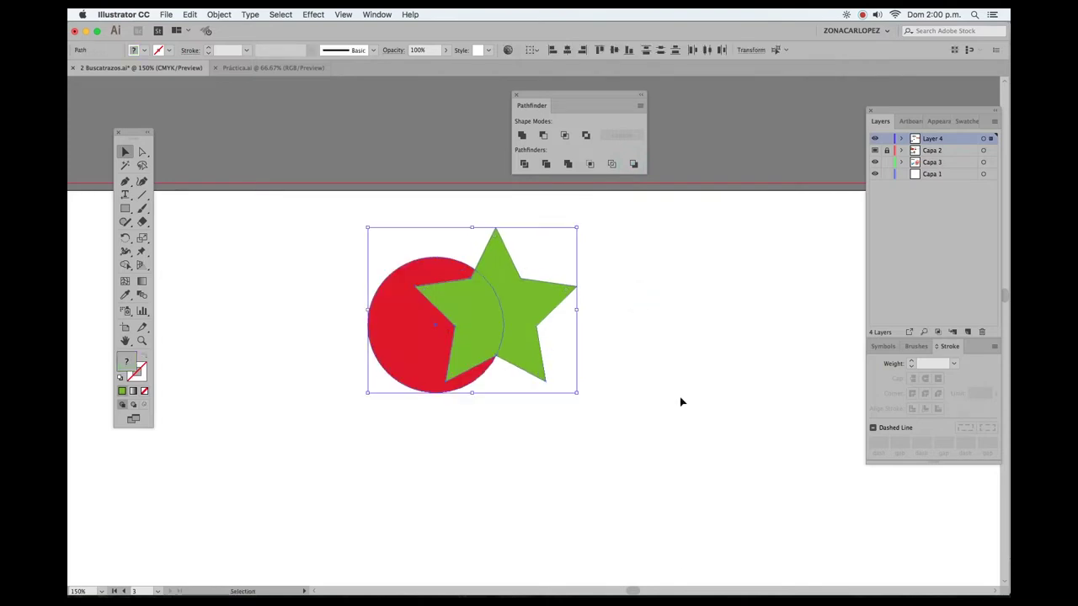
Zoom out and pan to bring the Buscatrazo pathfinder example chart into view
key("z")
left_click(639, 366, "alt")
left_click(606, 358, "alt")
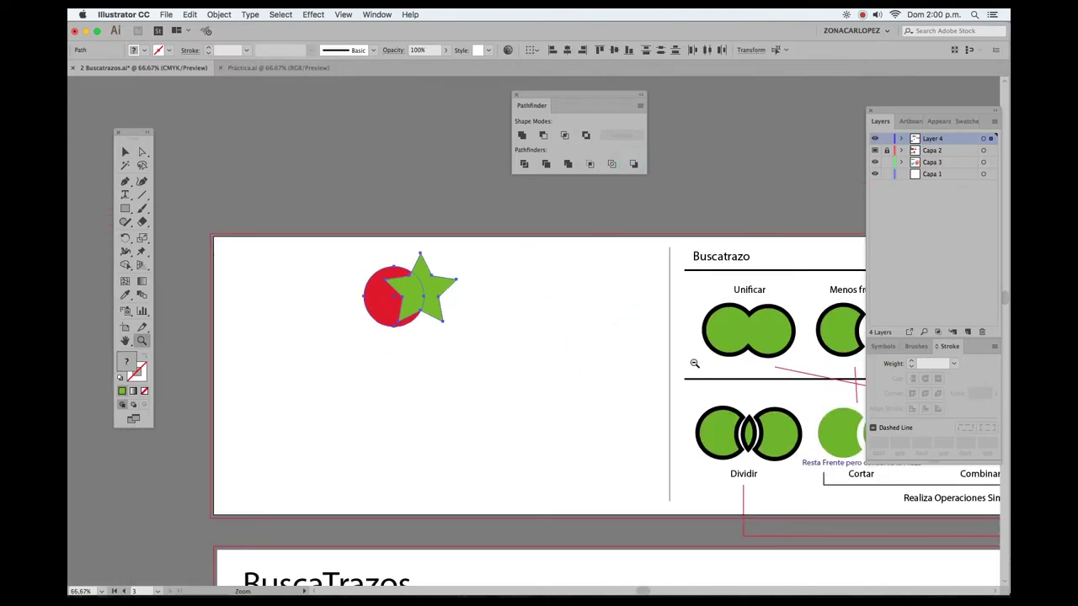
left_click_drag(690, 361, 539, 310)
left_click(555, 308)
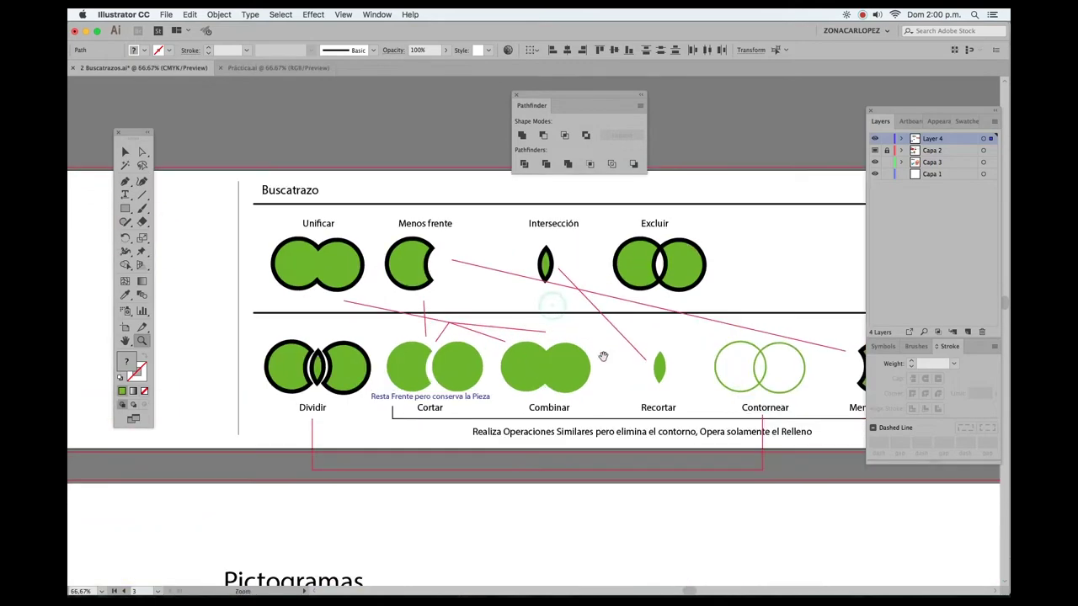
left_click_drag(629, 356, 613, 343)
Move the Layers and Pathfinder panels aside so the chart is unobstructed
left_click_drag(903, 111, 885, 469)
mouse_move(599, 93)
left_mouse_down()
mouse_move(879, 93)
mouse_move(919, 83)
left_mouse_up()
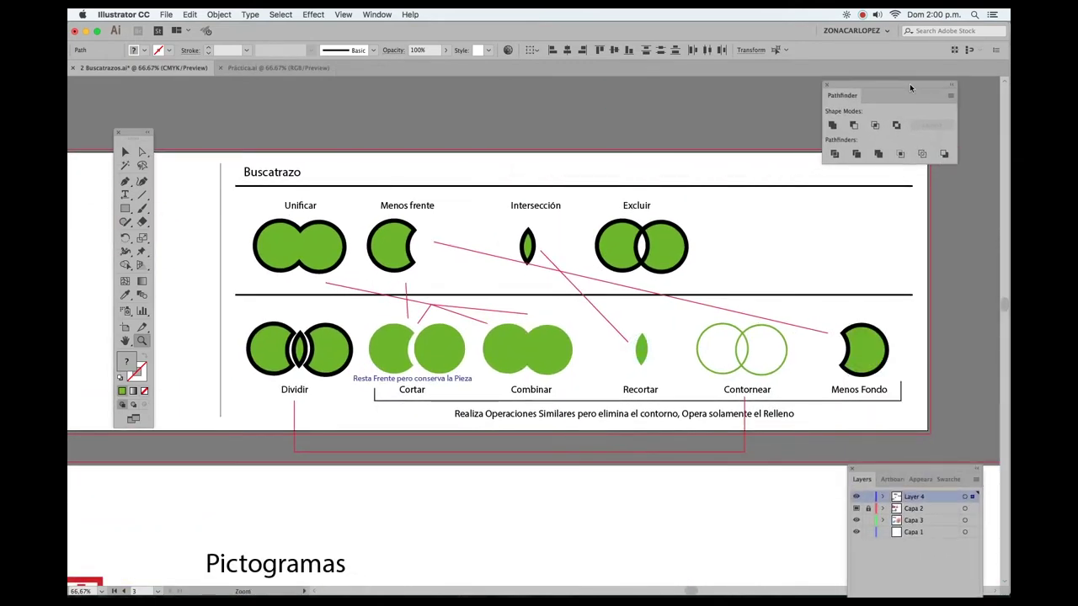
left_click(125, 151)
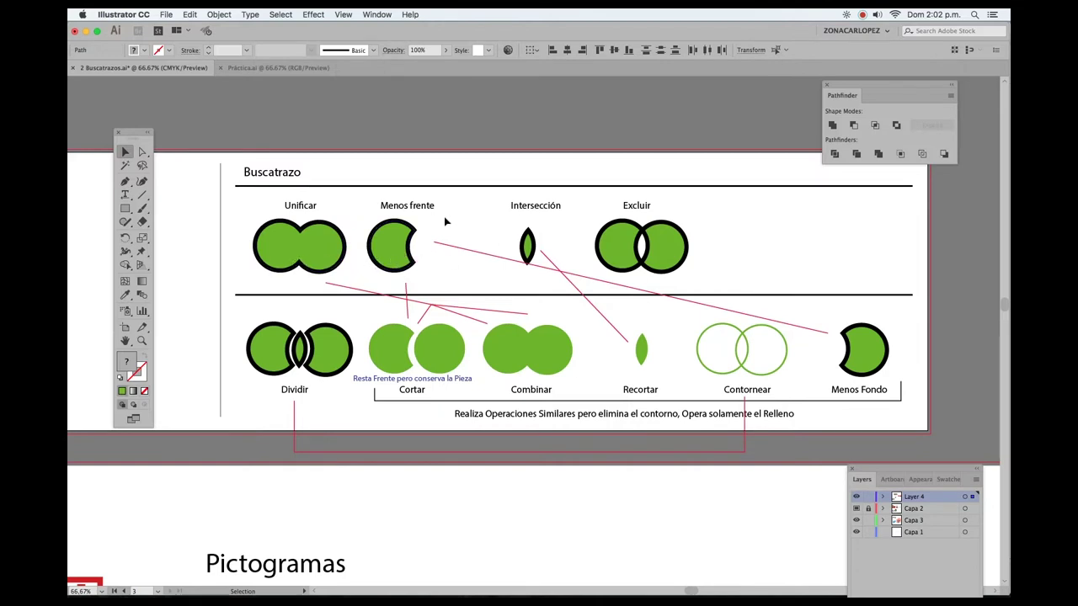
left_click_drag(873, 88, 716, 92)
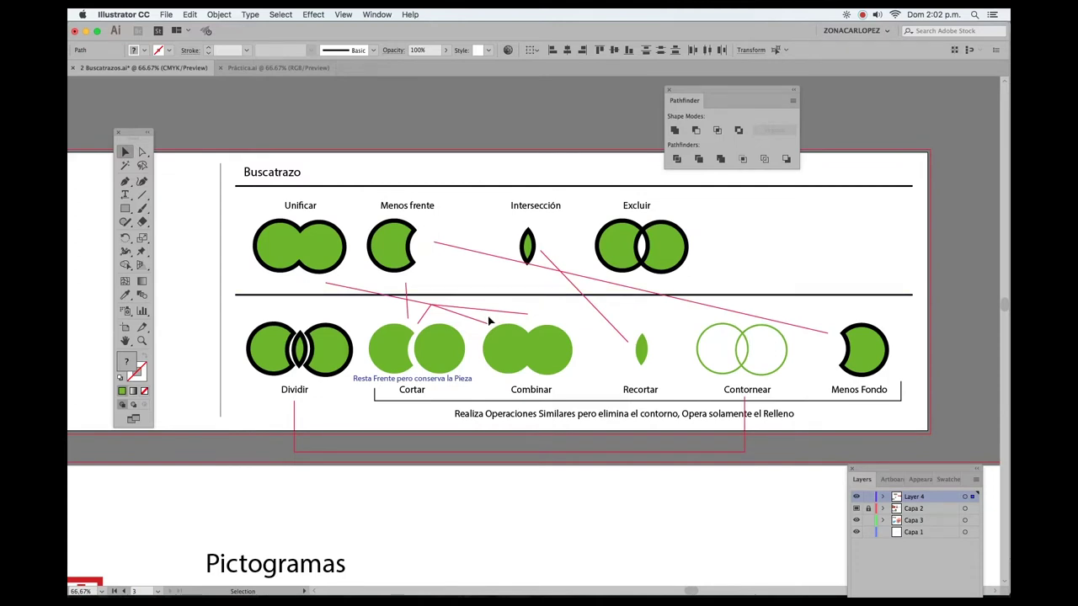
left_click_drag(395, 368, 485, 349)
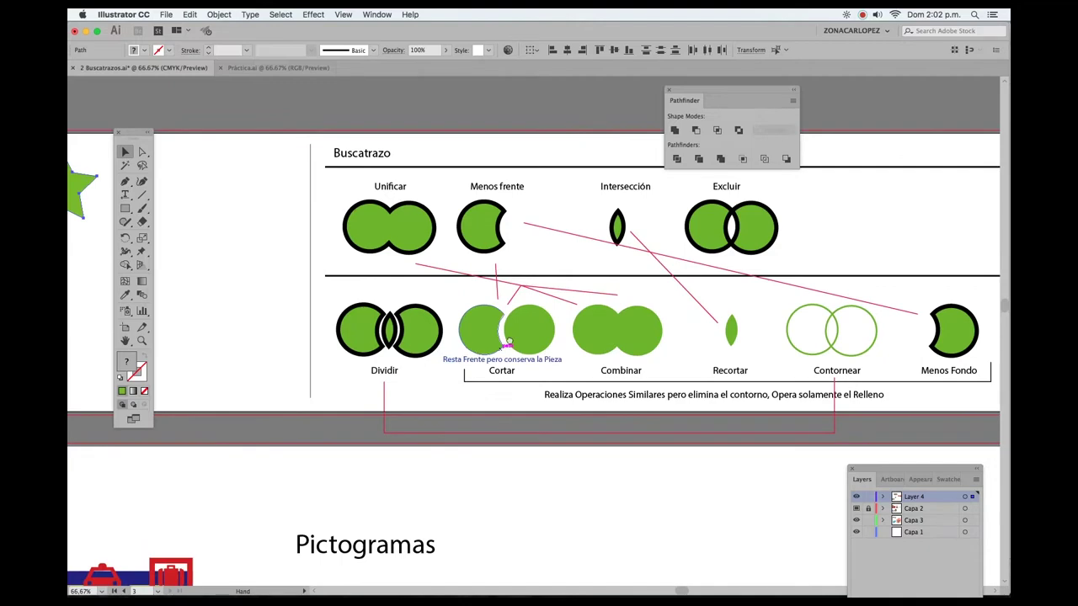
Pan and zoom in on the Estructura icons of the BuscaTrazos artboard
scroll(508, 341, "left", 3)
scroll(550, 334, "down", 5)
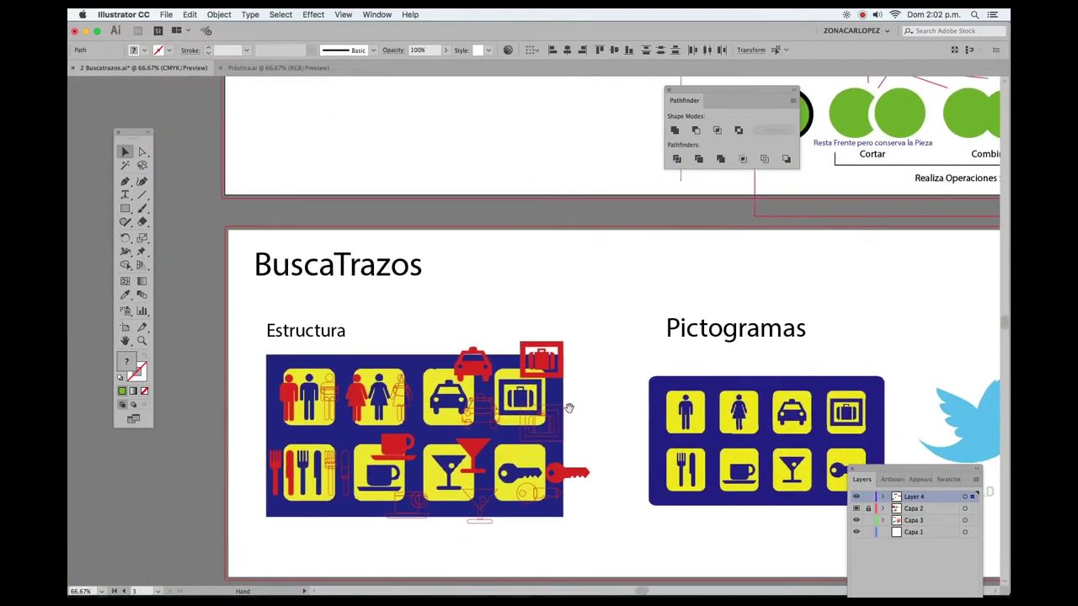
left_click_drag(569, 407, 629, 328)
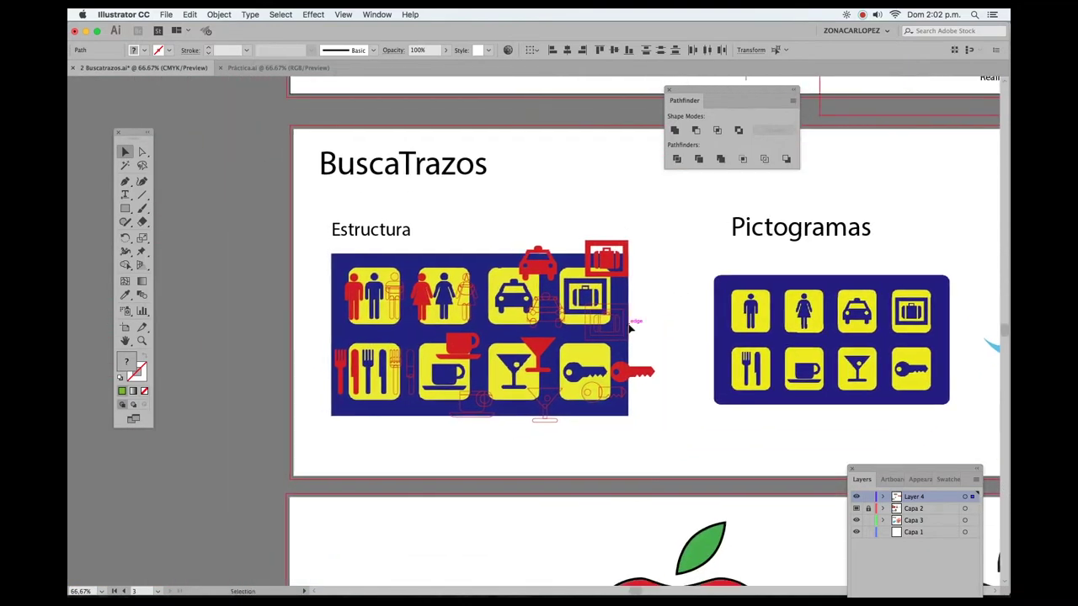
key("z")
left_click(482, 316)
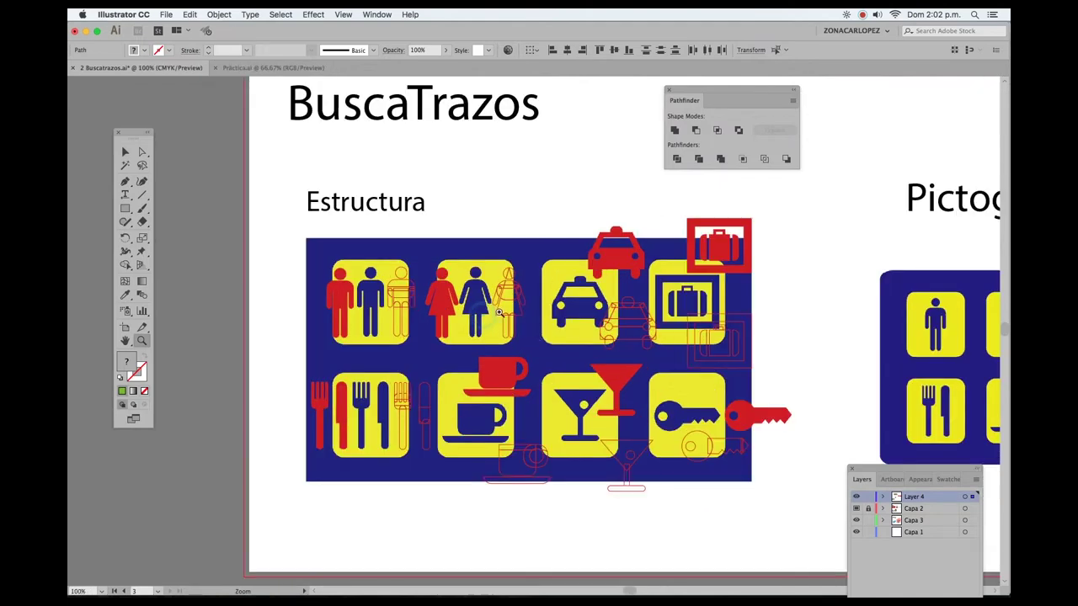
left_click(552, 344)
left_click_drag(515, 355, 579, 298)
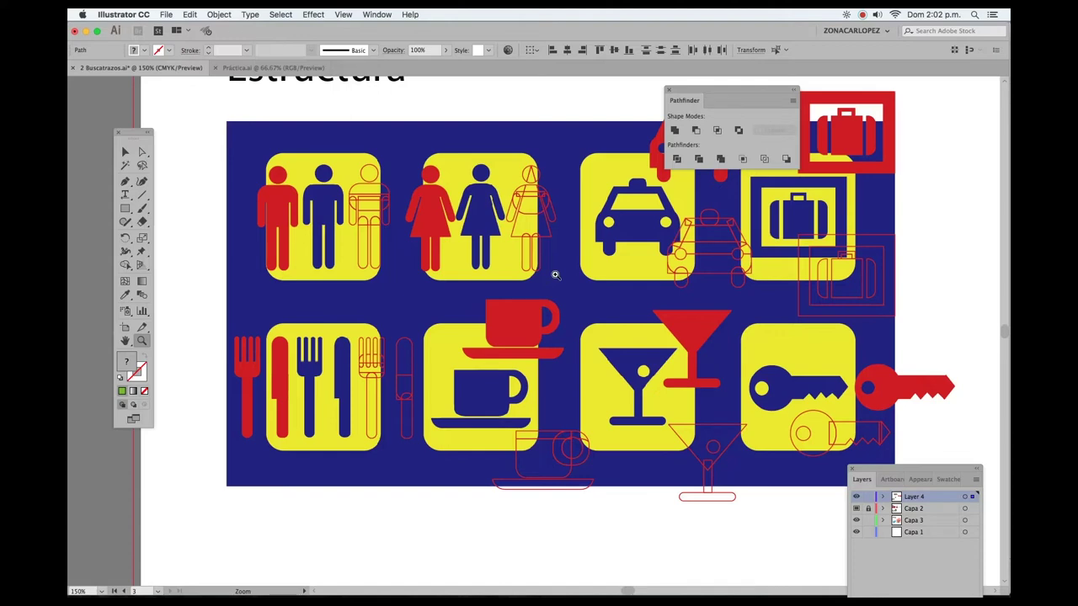
Zoom out and move to a 200% close view of the Pictogramas board
scroll(574, 278, "right", 2)
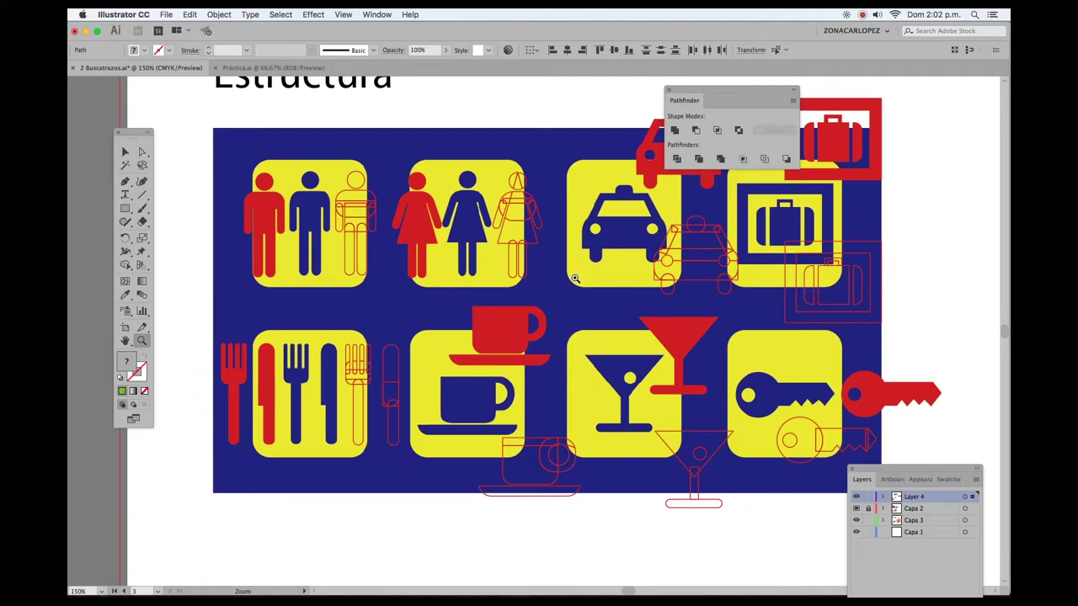
left_click_drag(574, 279, 570, 302)
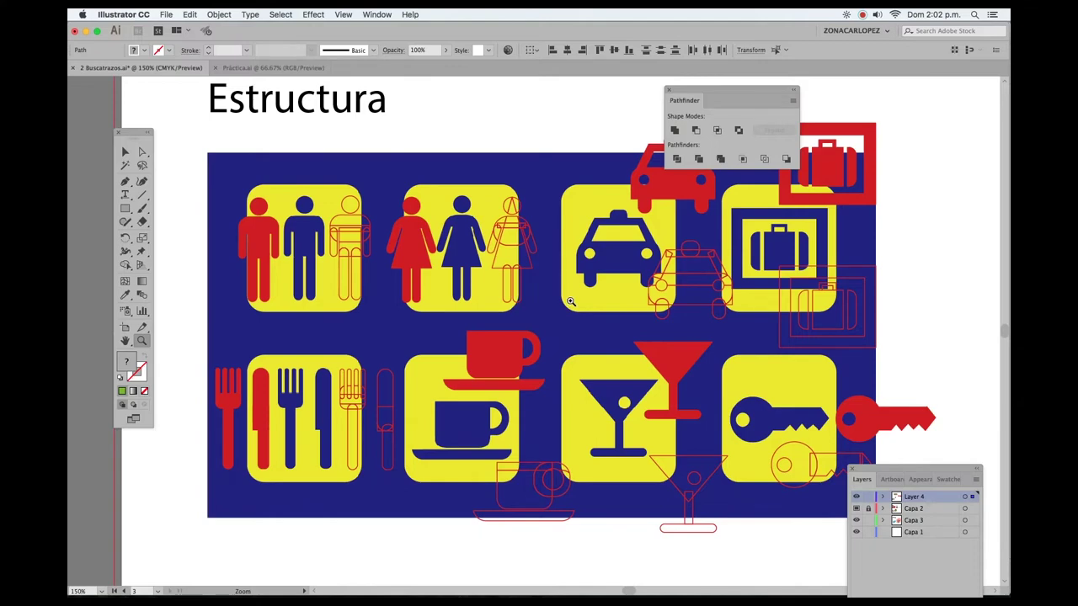
left_click_drag(570, 301, 568, 308)
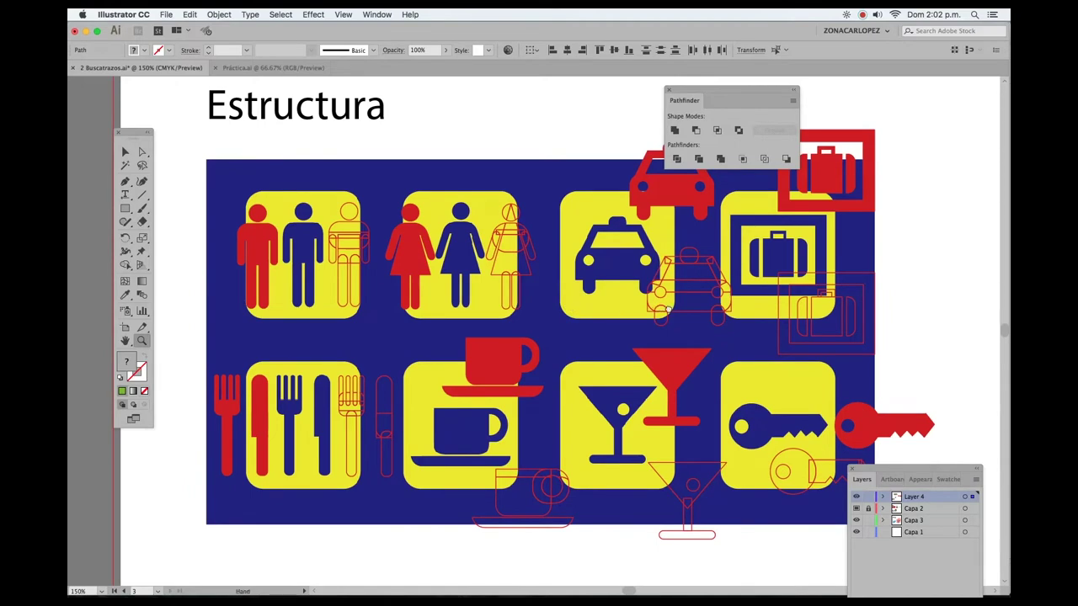
left_click_drag(668, 312, 652, 314)
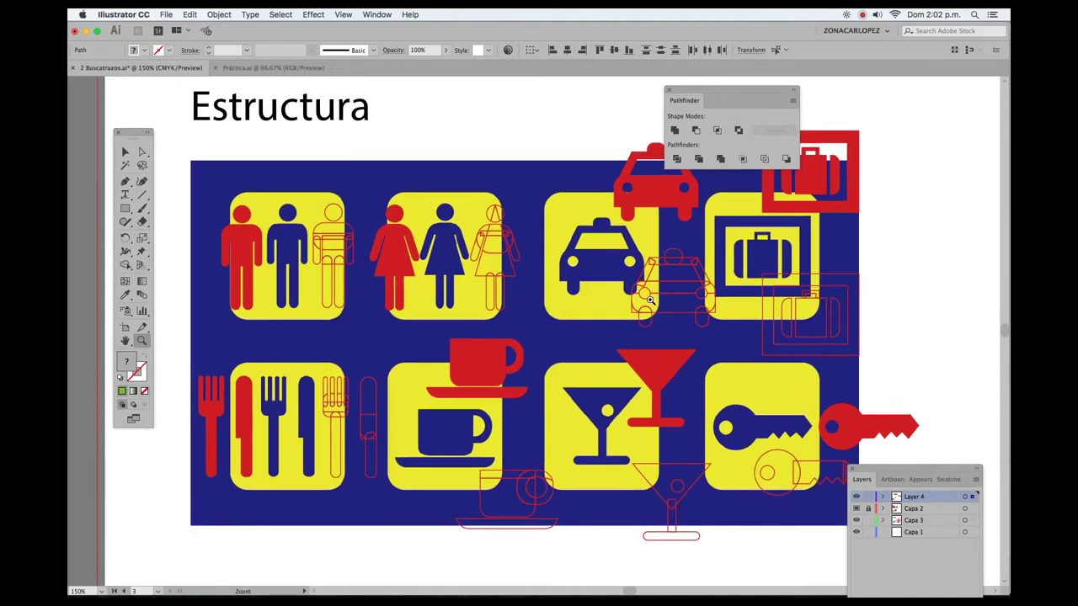
left_click(696, 293, "alt")
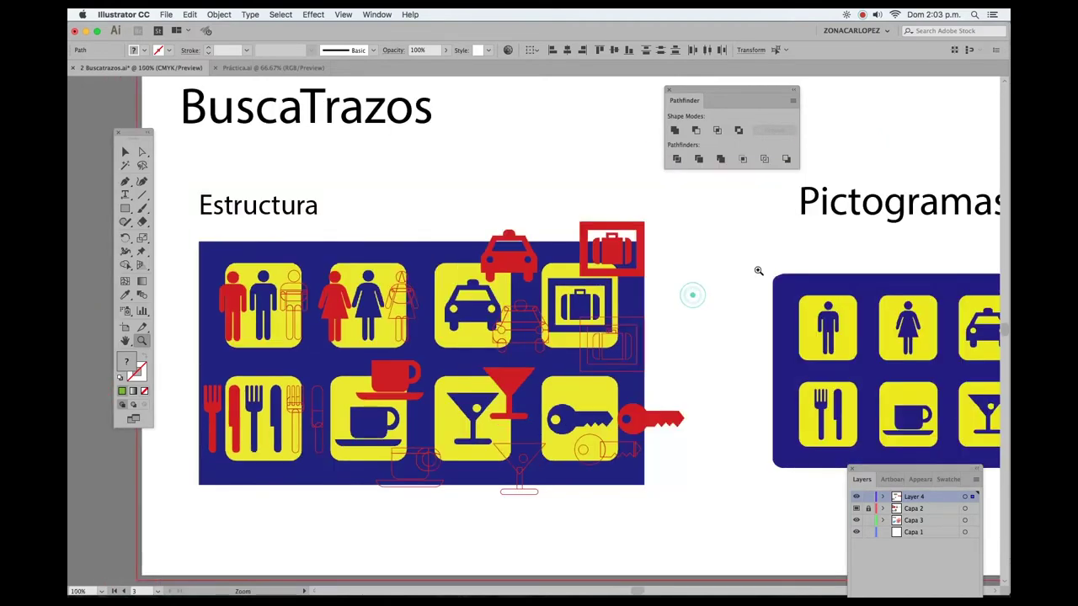
left_click_drag(833, 309, 608, 303)
left_click(607, 303)
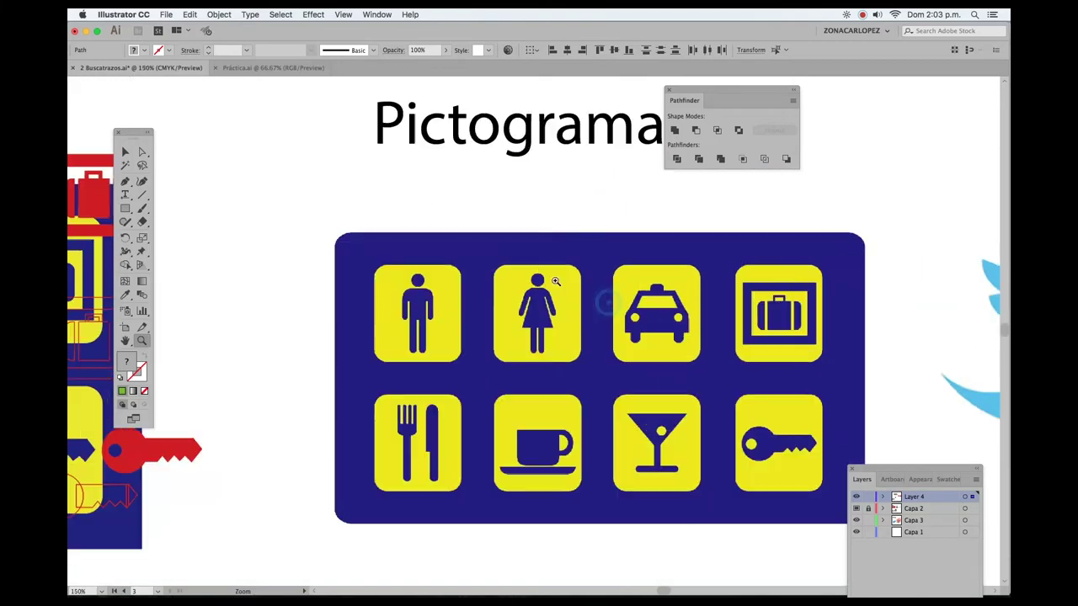
left_click(560, 337)
Tear off the basic shape tools into a floating panel beside the canvas
left_click_drag(125, 208, 212, 235)
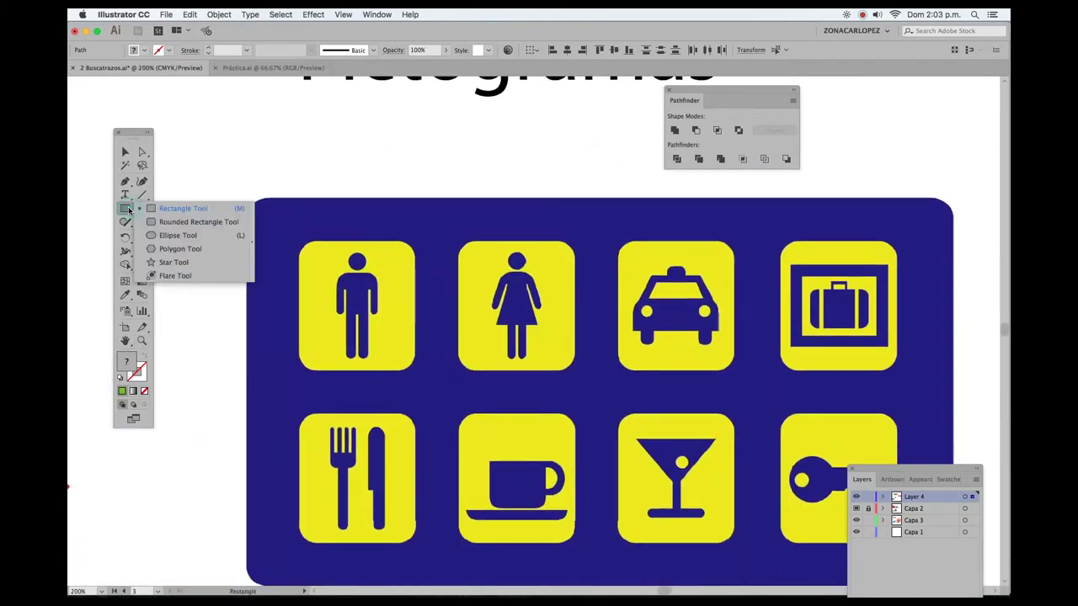
left_click(252, 240)
left_click_drag(200, 221, 300, 130)
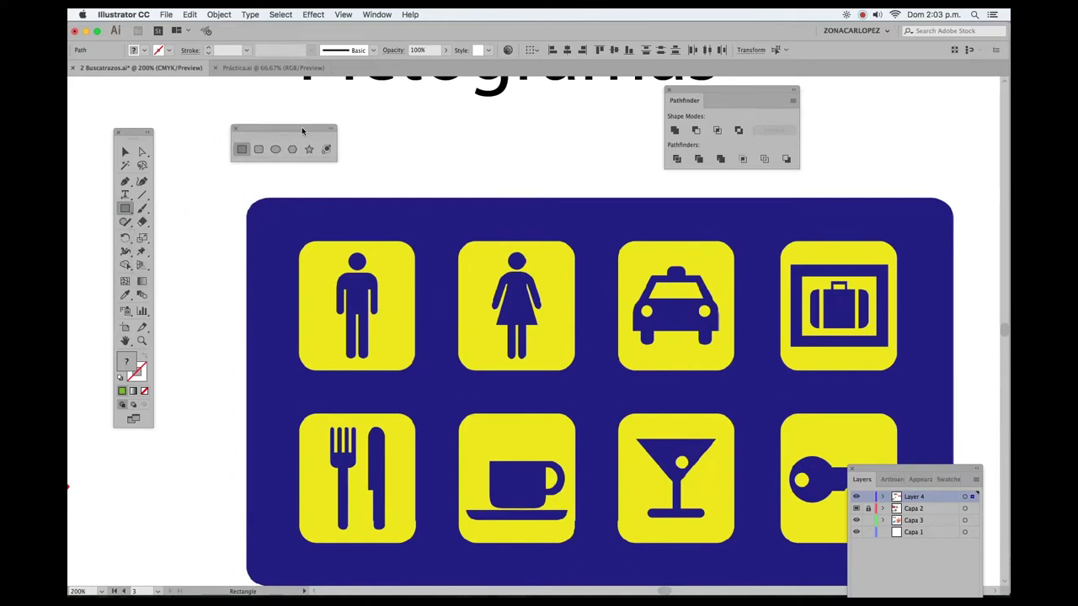
Zoom in on the man icon and set the current colour to red F71111
key("z")
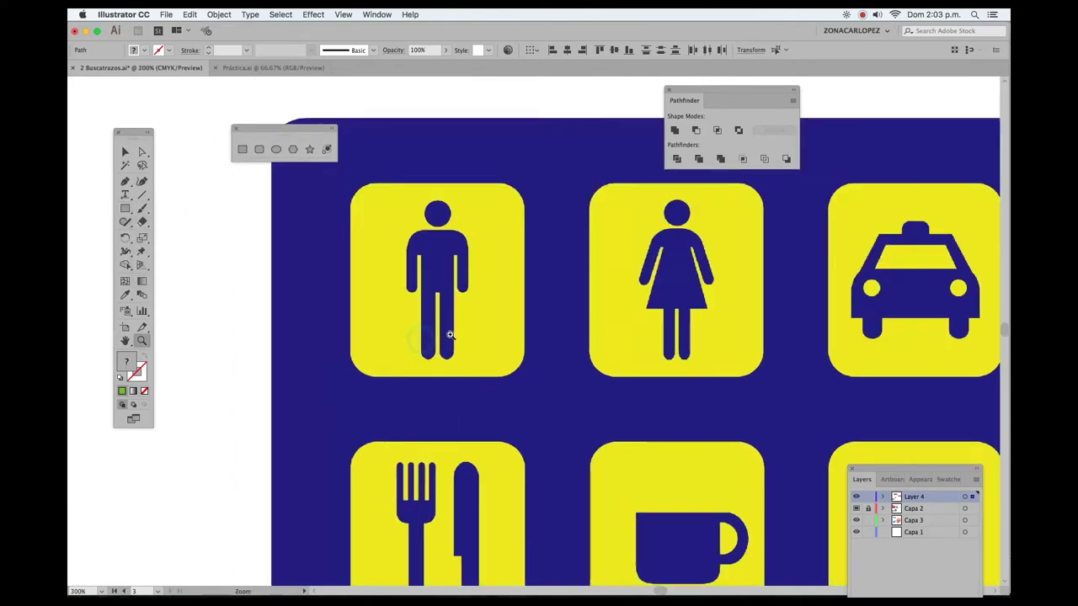
left_click(423, 336)
left_click(536, 343)
scroll(536, 343, "up", 1)
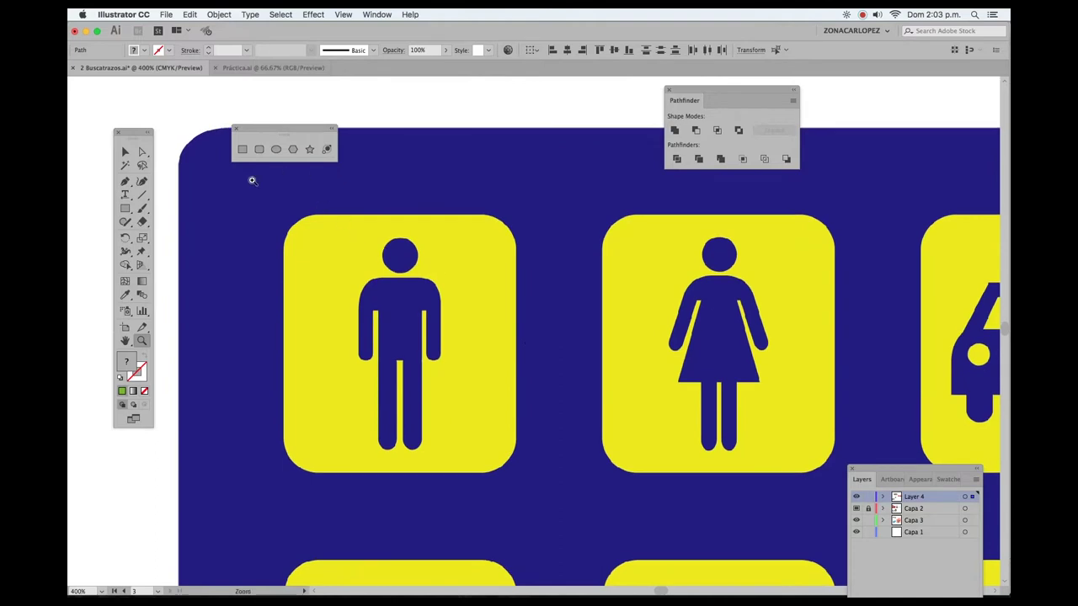
double_click(143, 370)
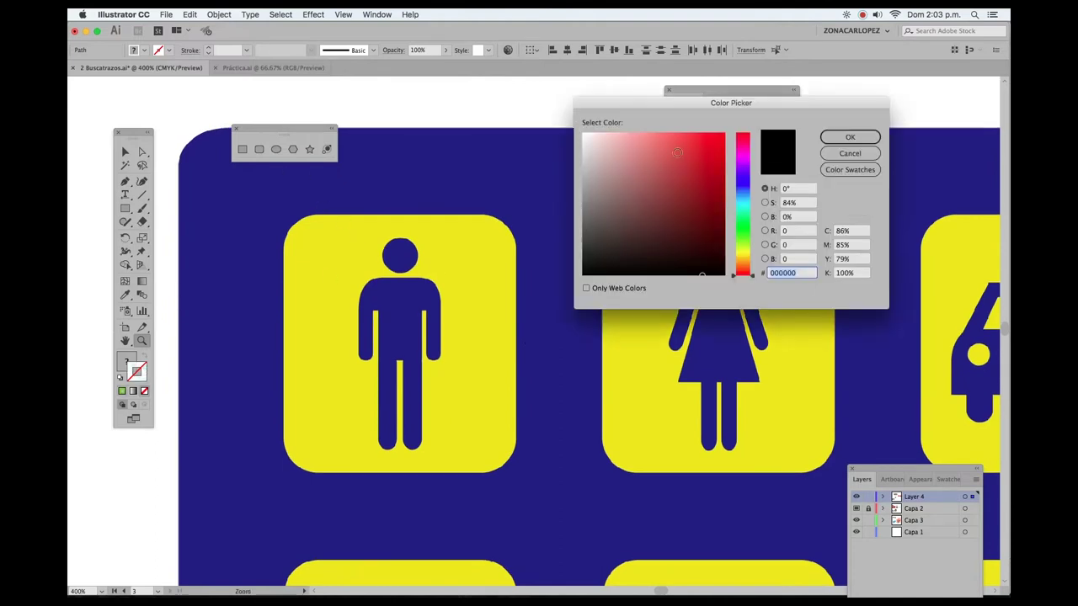
left_click(715, 136)
left_click(849, 137)
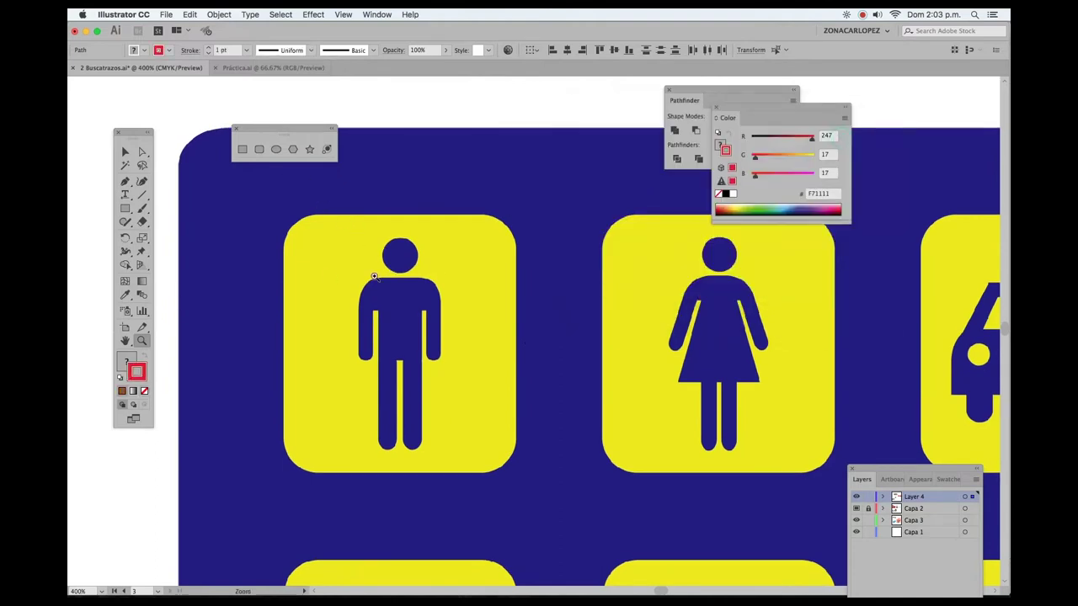
Centre the man icon, tidy the floating panels and close the colour mixer
left_click(396, 294)
left_click_drag(539, 343, 413, 255)
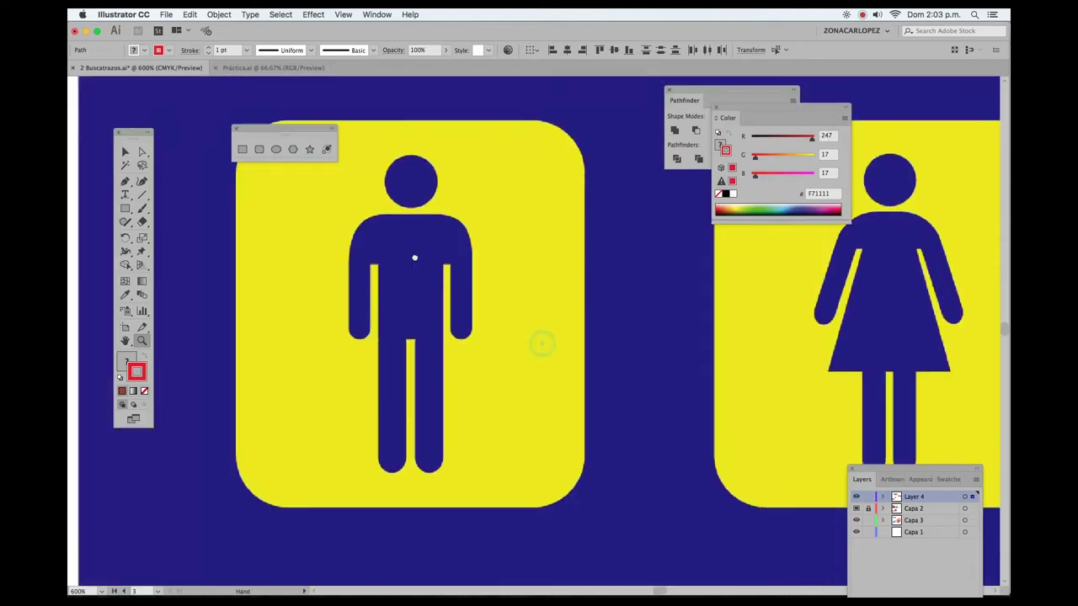
left_click_drag(292, 129, 255, 111)
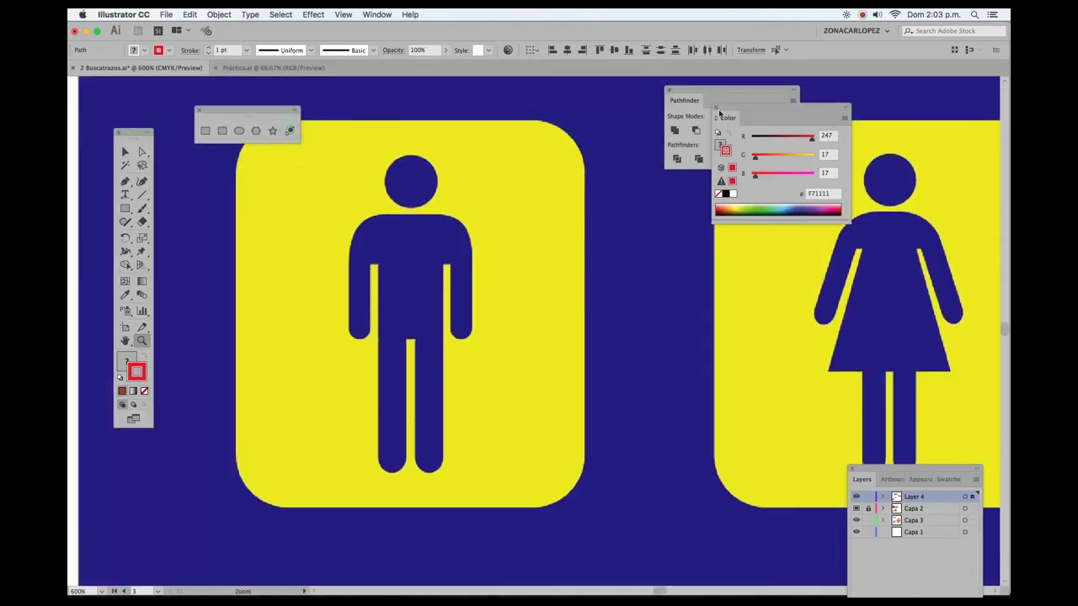
left_click_drag(788, 102, 681, 104)
left_click(714, 107)
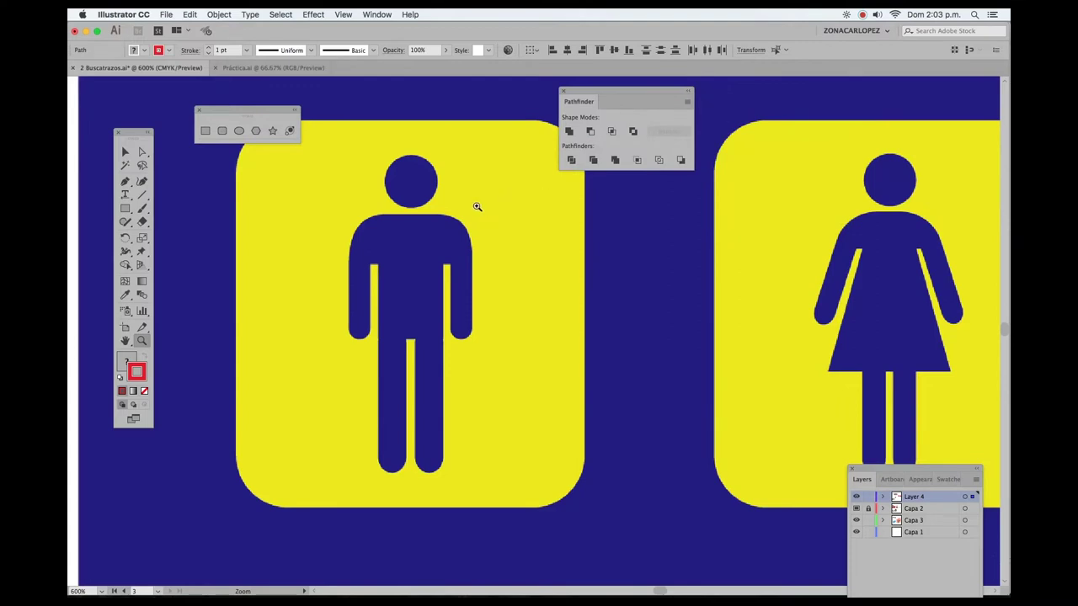
Draw a circle over the man's head and set its fill to None
left_click(239, 130)
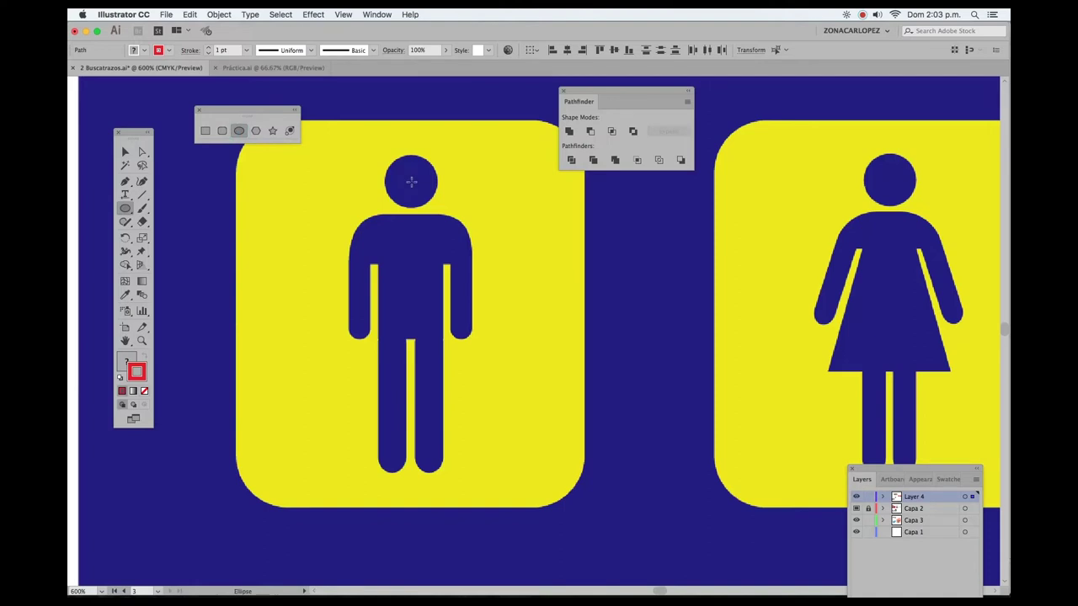
left_click_drag(411, 181, 437, 198)
left_click_drag(437, 198, 440, 207)
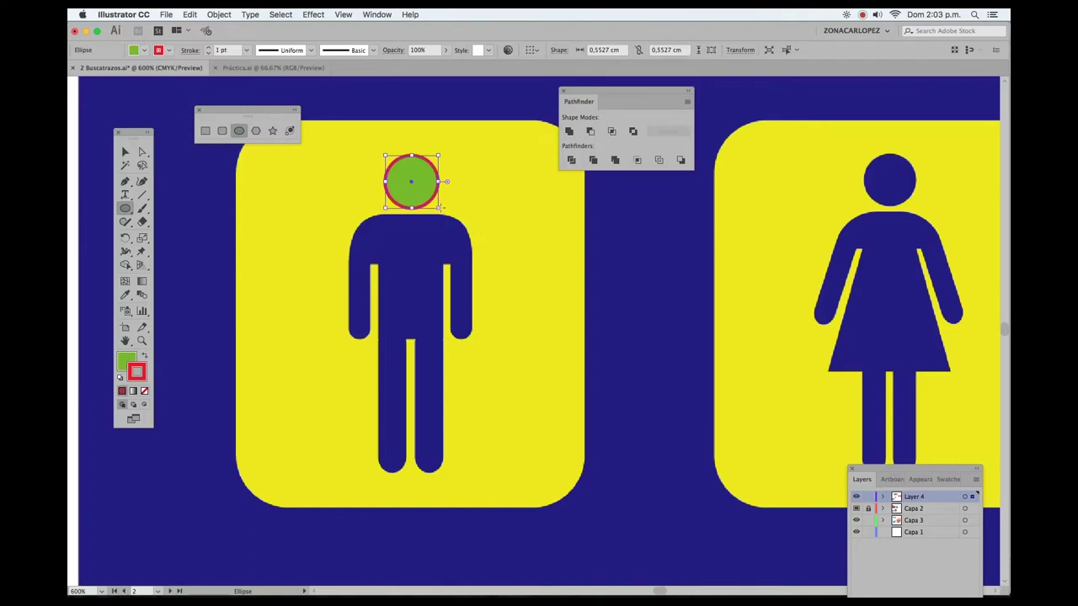
left_click(135, 361)
left_click(144, 391)
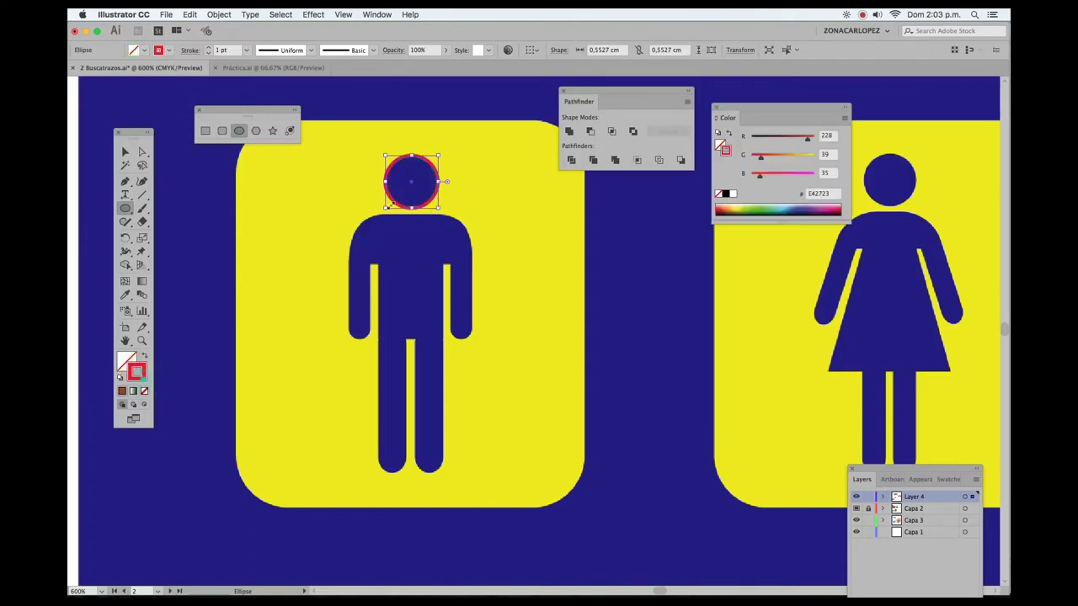
Draw a rounded rectangle around body and legs, narrowed, with 0.404 cm corners
left_click(221, 131)
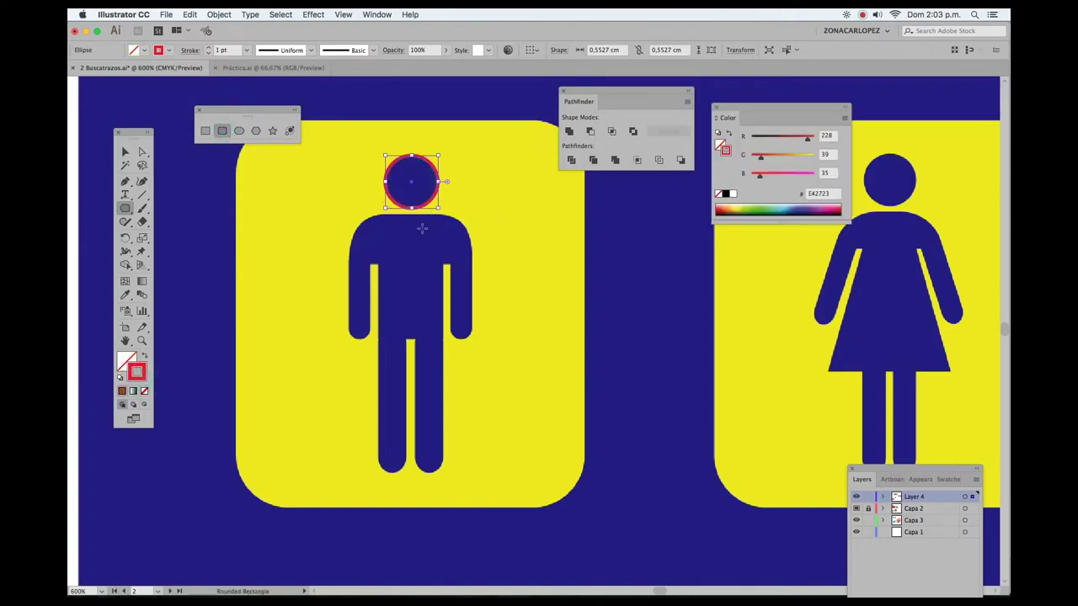
mouse_move(345, 230)
left_mouse_down()
mouse_move(456, 368)
mouse_move(476, 472)
left_mouse_up()
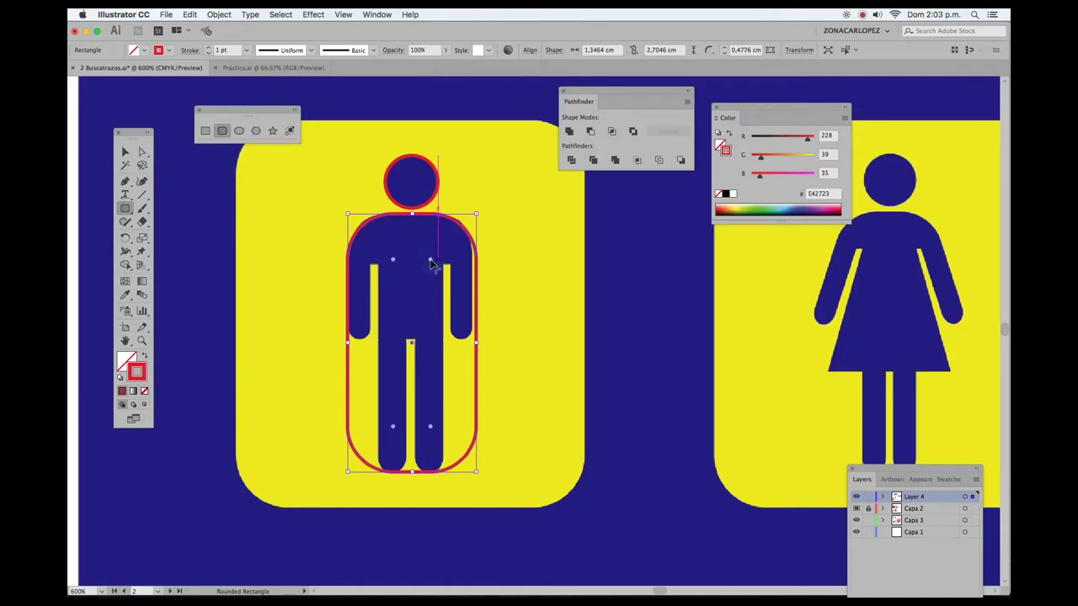
left_click_drag(432, 261, 433, 263)
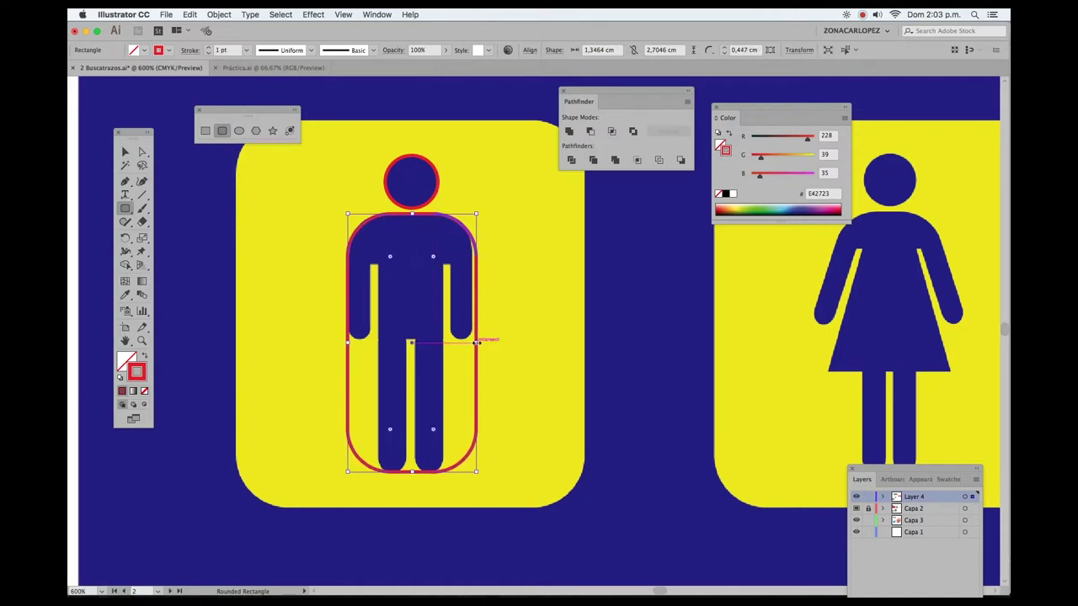
left_click_drag(476, 343, 472, 344)
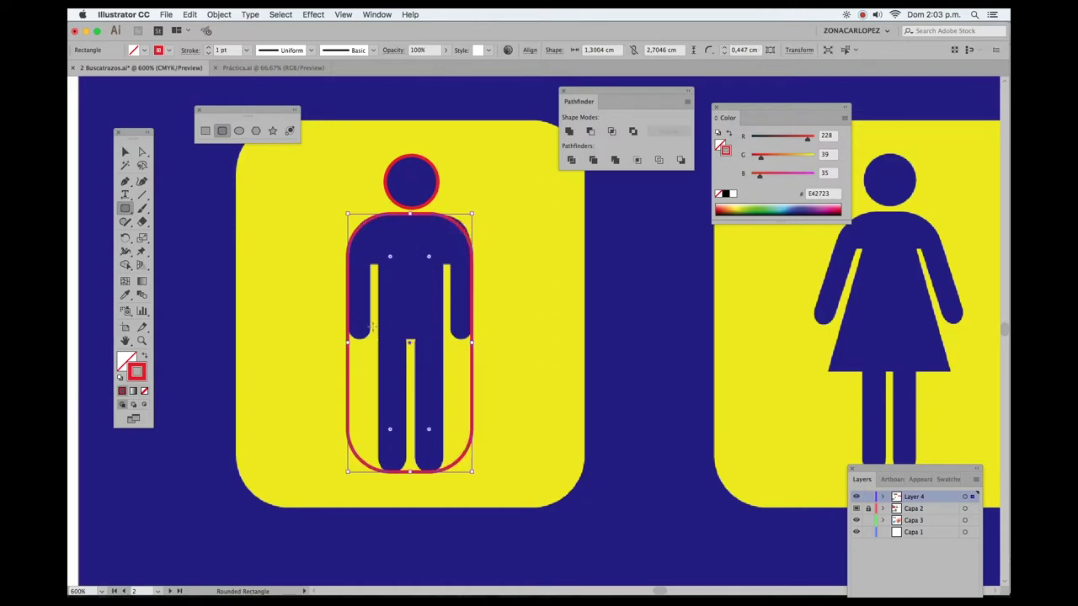
left_click_drag(431, 256, 437, 251)
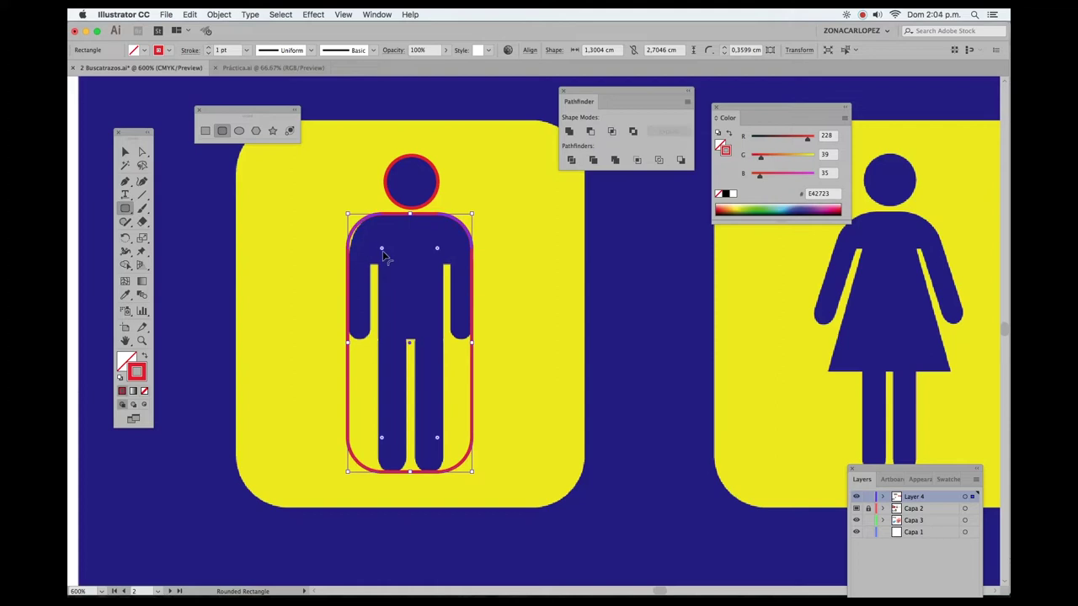
left_click_drag(381, 248, 386, 256)
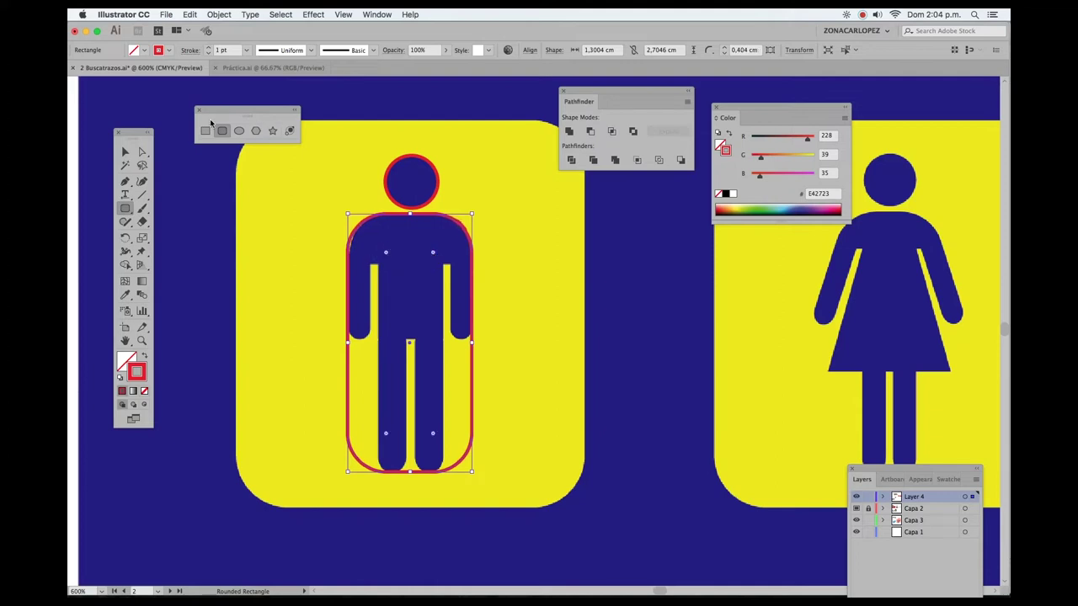
key("backslash")
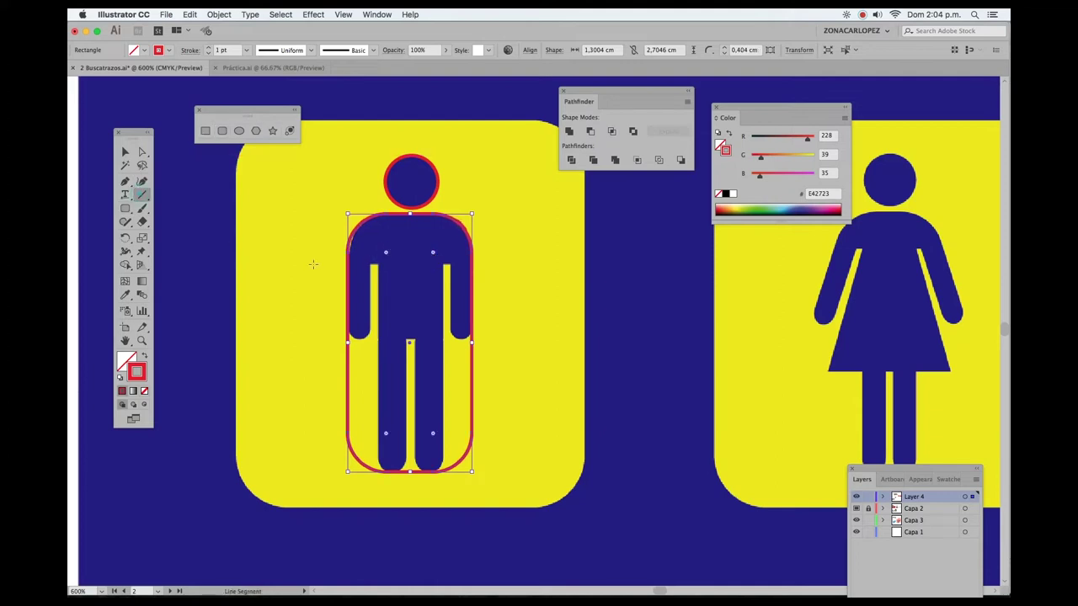
Draw a horizontal red line across the shoulders and begin a torso rectangle
left_click_drag(313, 264, 551, 264)
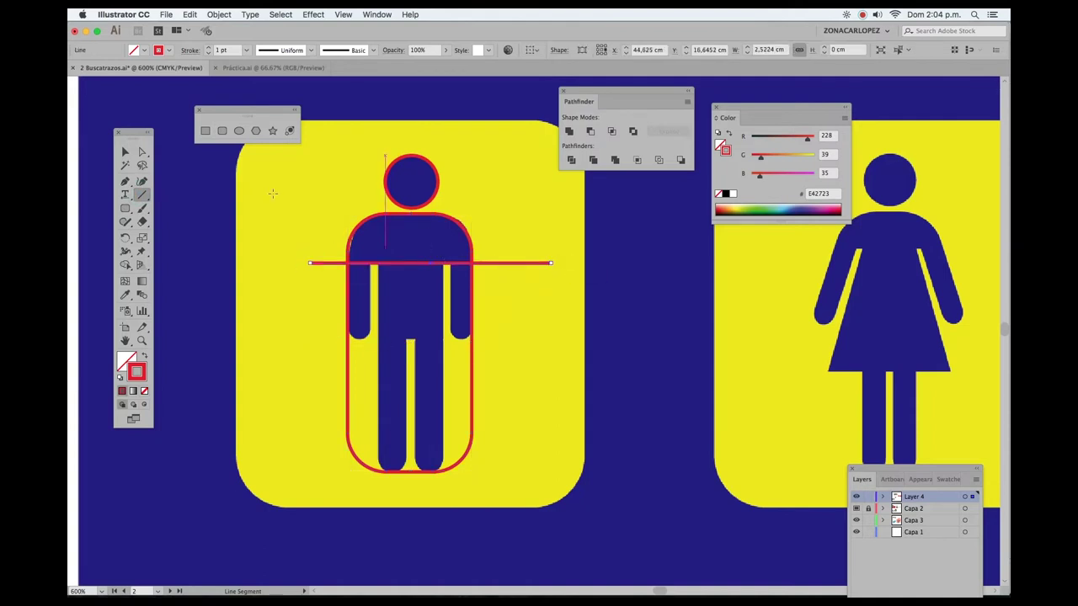
left_click(205, 131)
mouse_move(379, 239)
left_mouse_down()
mouse_move(418, 322)
mouse_move(443, 336)
left_mouse_up()
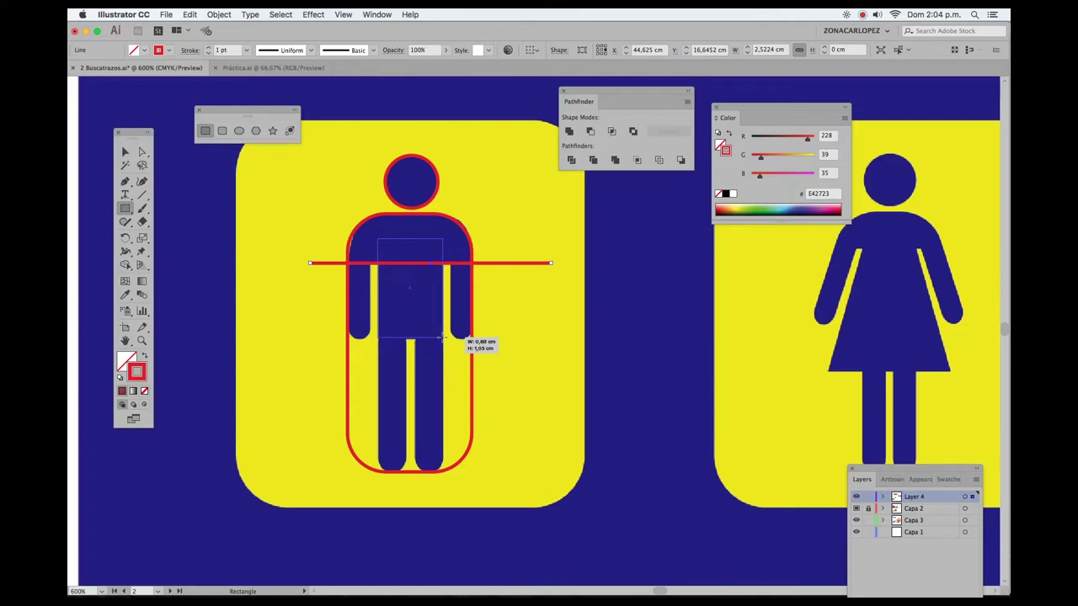
Finish the torso rectangle and add rounded rectangles over both legs
left_click_drag(443, 337, 444, 340)
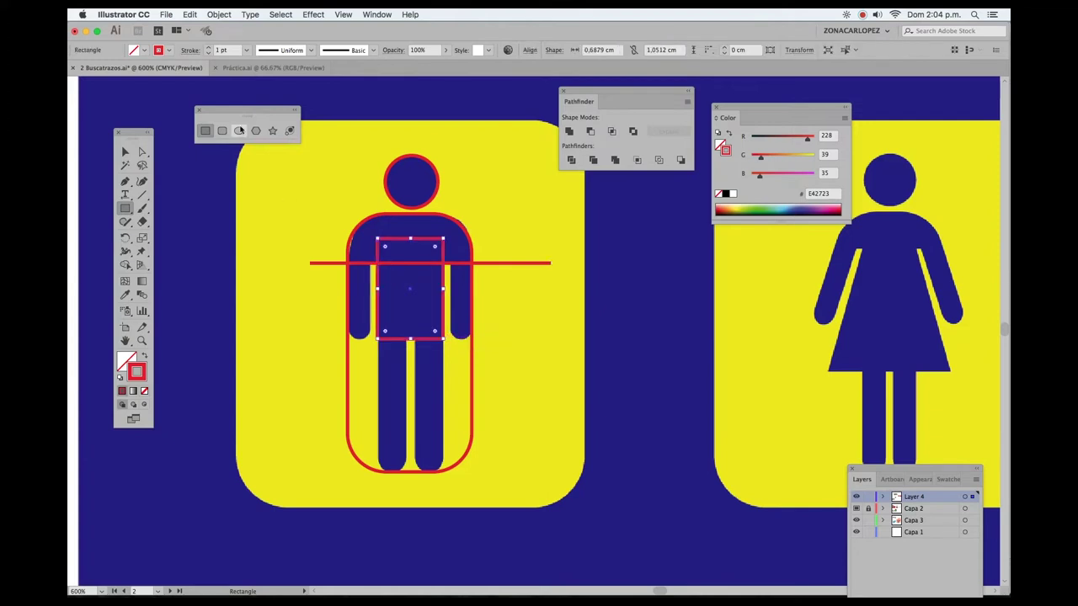
left_click(221, 131)
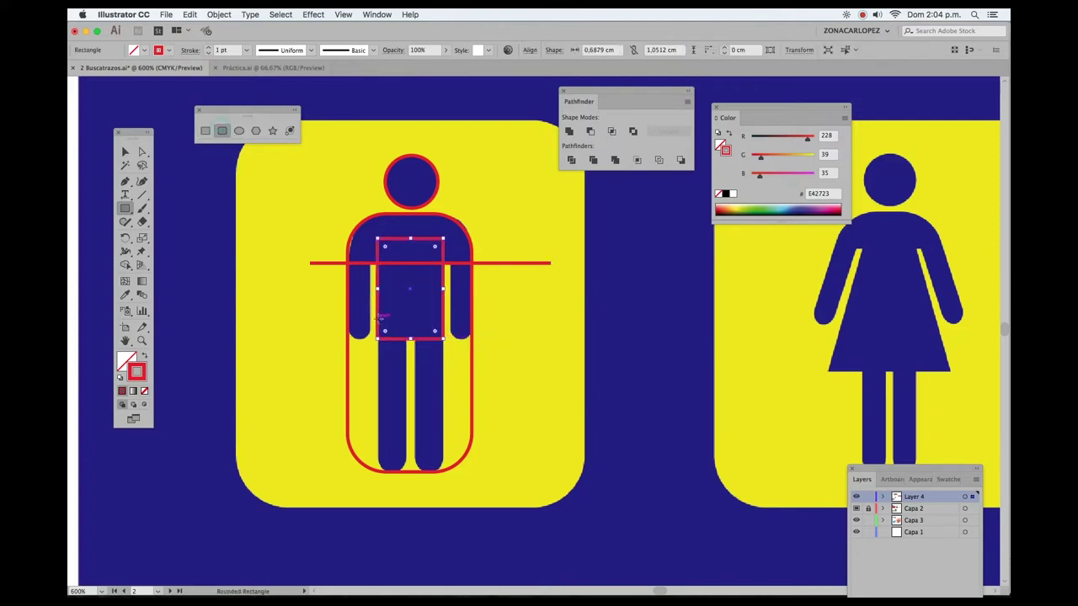
left_click_drag(379, 317, 405, 471)
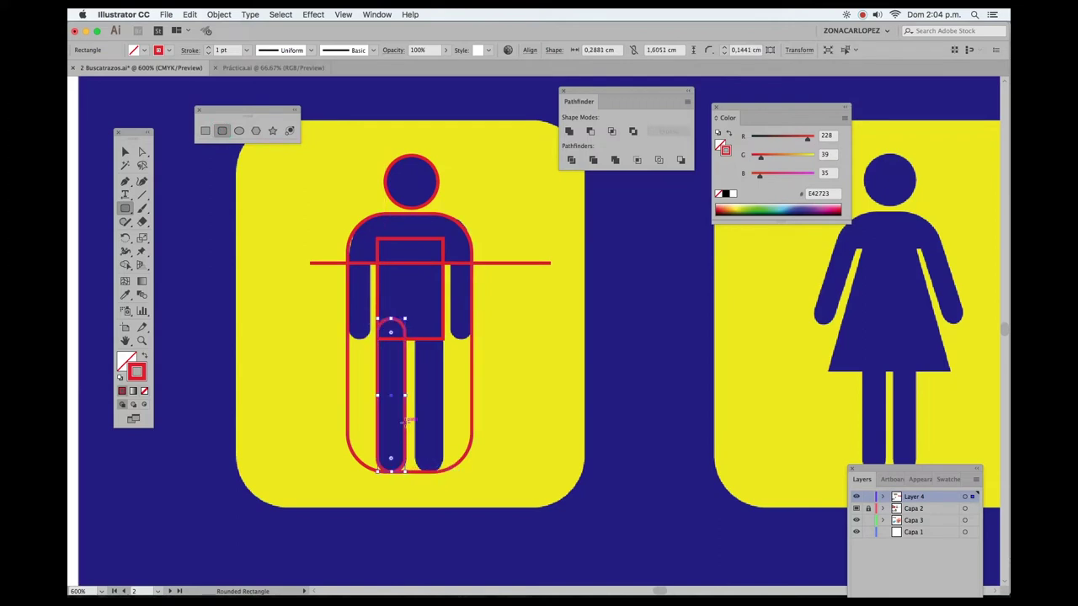
key("v")
left_click_drag(394, 402, 431, 401)
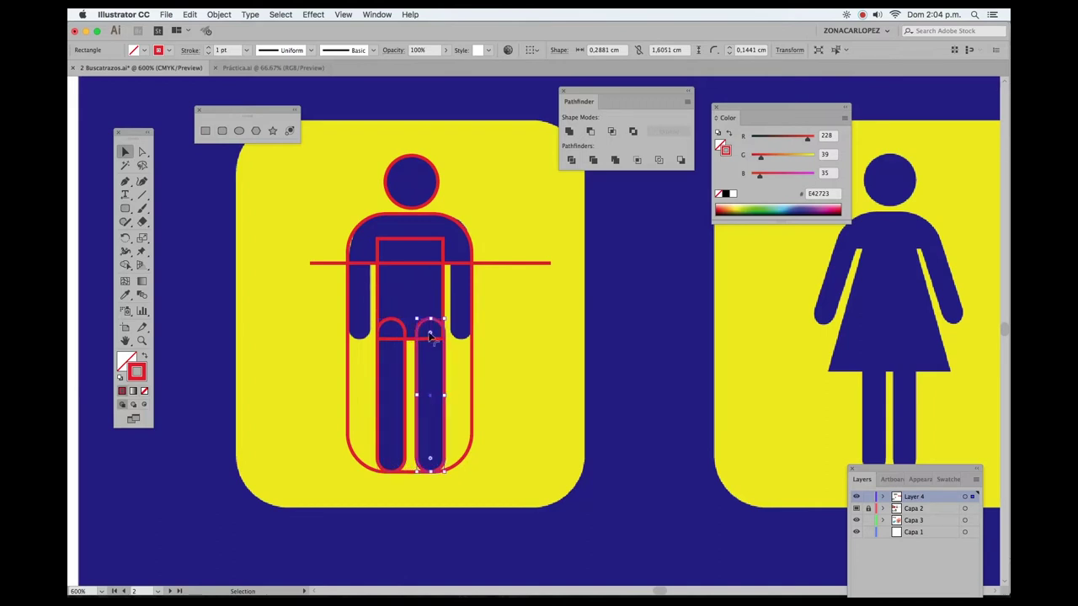
Add a rounded rectangle over the left arm and copy it to the torso's right side
left_click(221, 130)
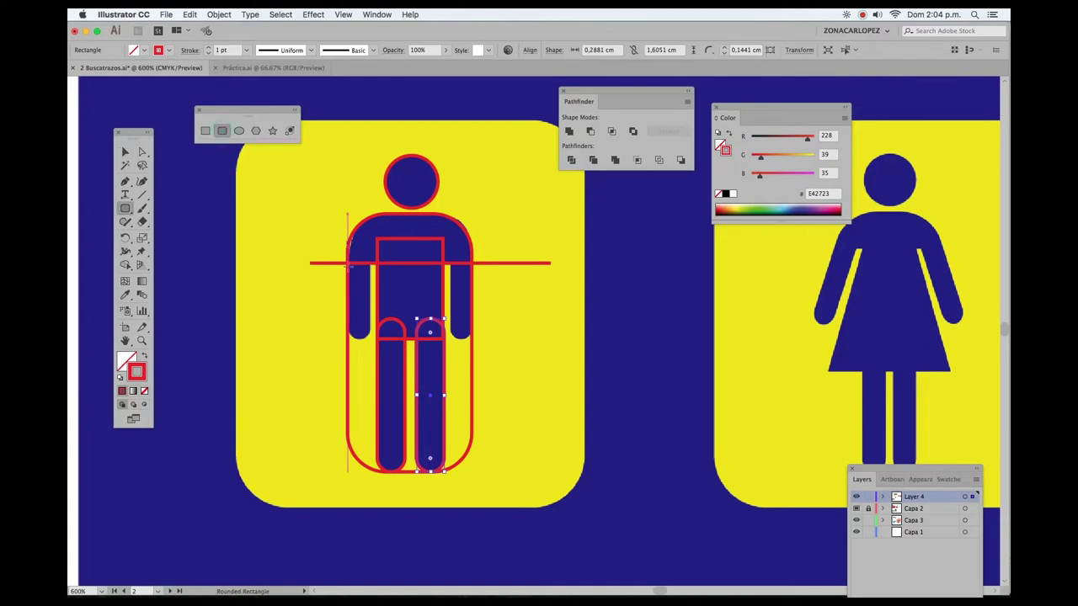
left_click_drag(348, 244, 368, 338)
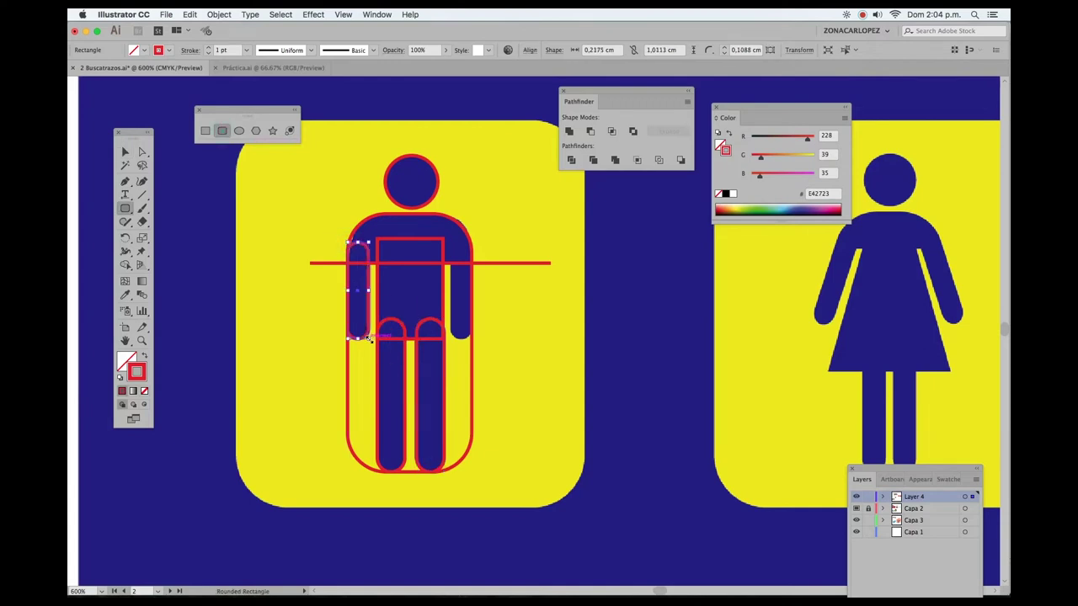
key("v")
left_click_drag(357, 292, 468, 296)
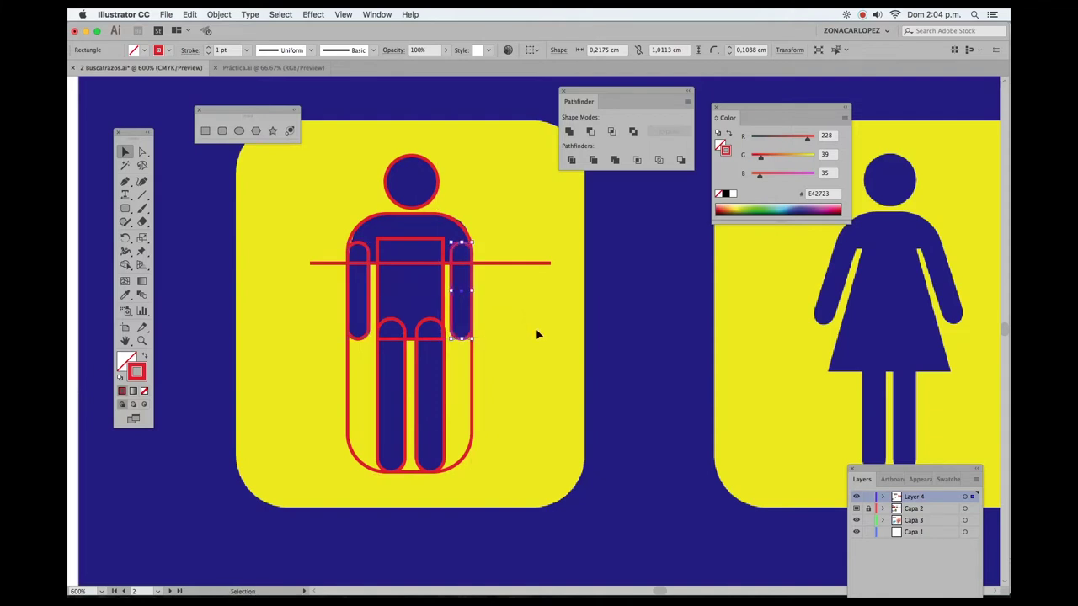
left_click(536, 330)
Duplicate the whole construction figure to the left as a spare copy
left_click_drag(350, 248, 429, 270)
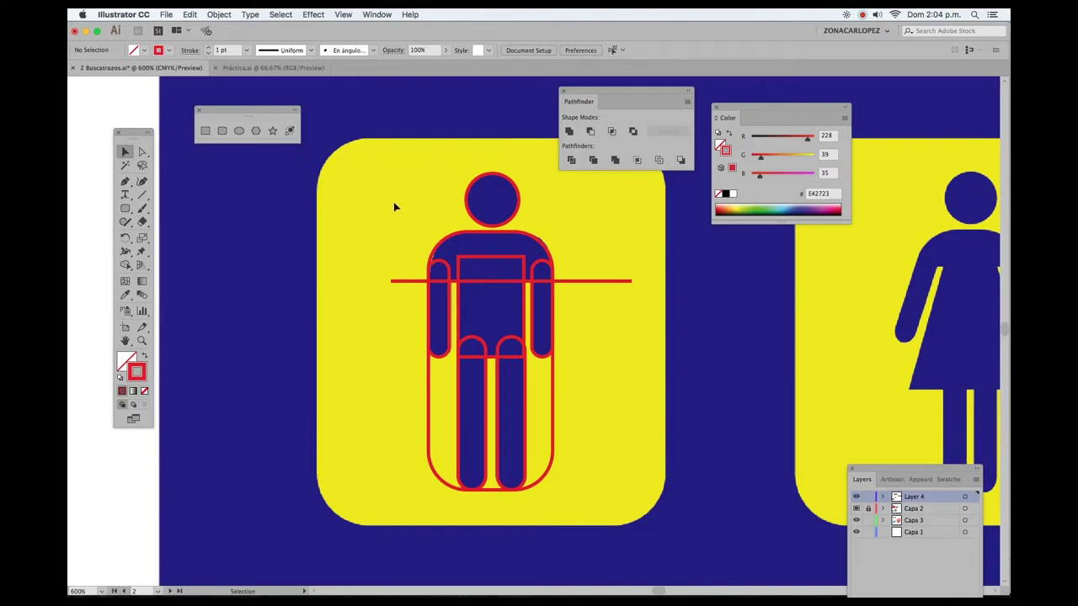
mouse_move(393, 201)
left_mouse_down()
mouse_move(522, 287)
mouse_move(303, 284)
left_mouse_up()
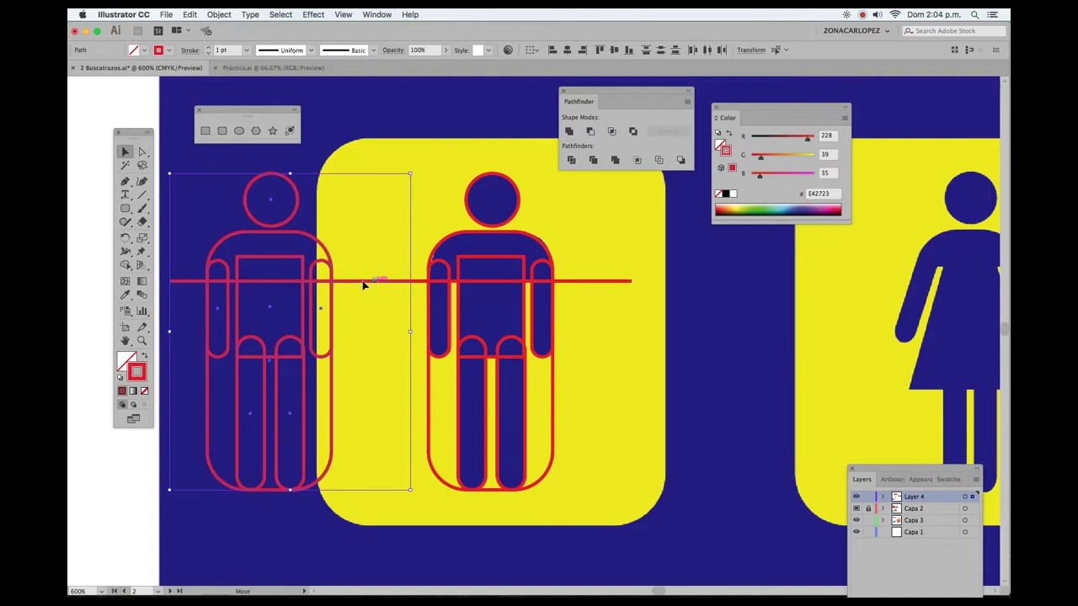
left_click_drag(362, 283, 444, 280)
left_click(627, 337)
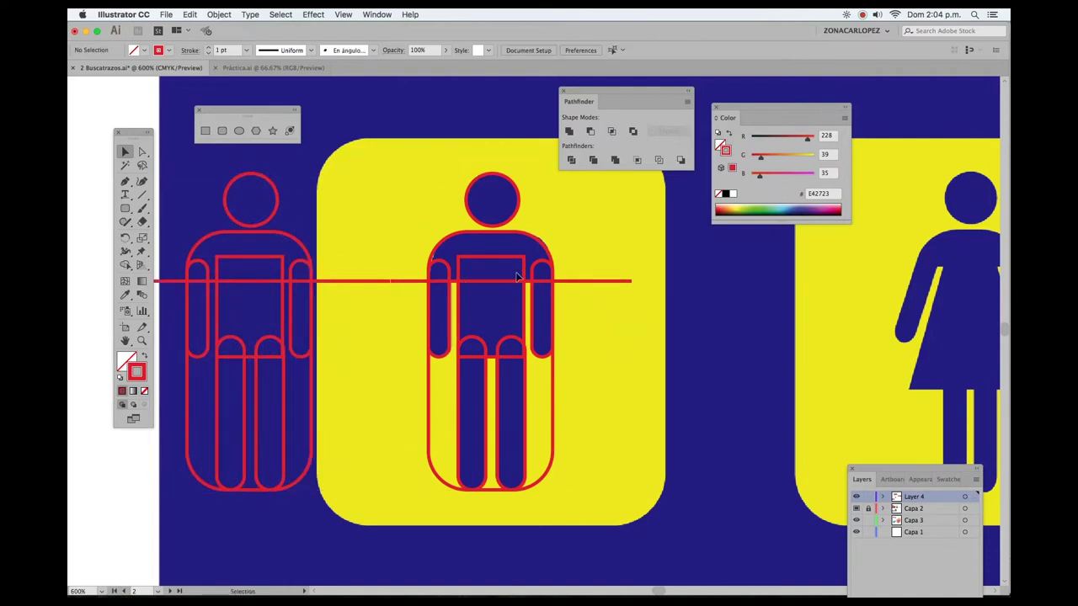
Divide the torso along the shoulder line, ungroup, and delete the outer rounded outline
left_click(546, 243)
left_click(585, 285, "shift")
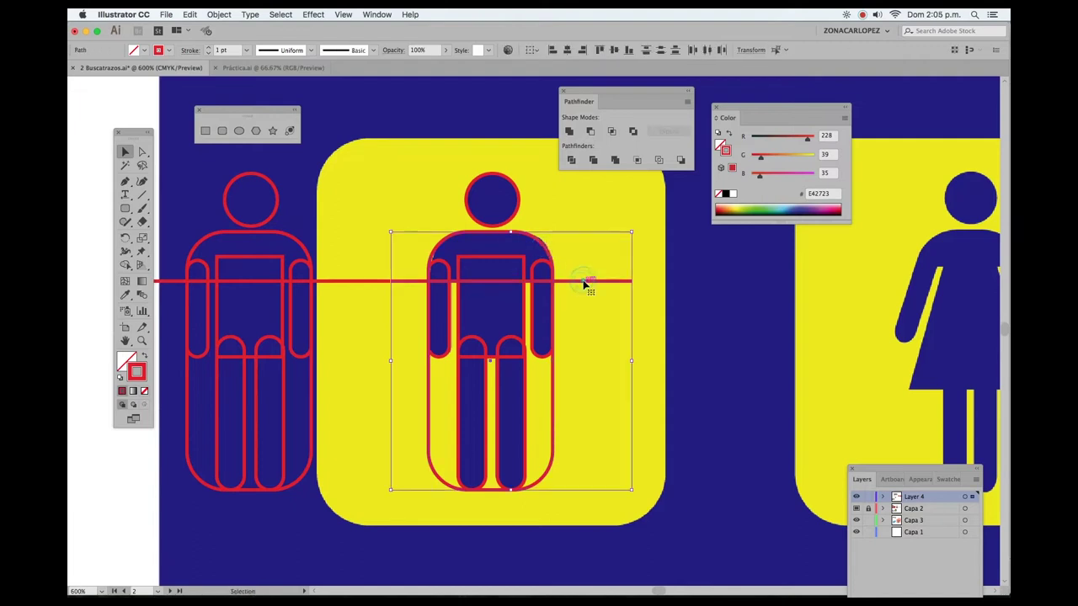
left_click(572, 161)
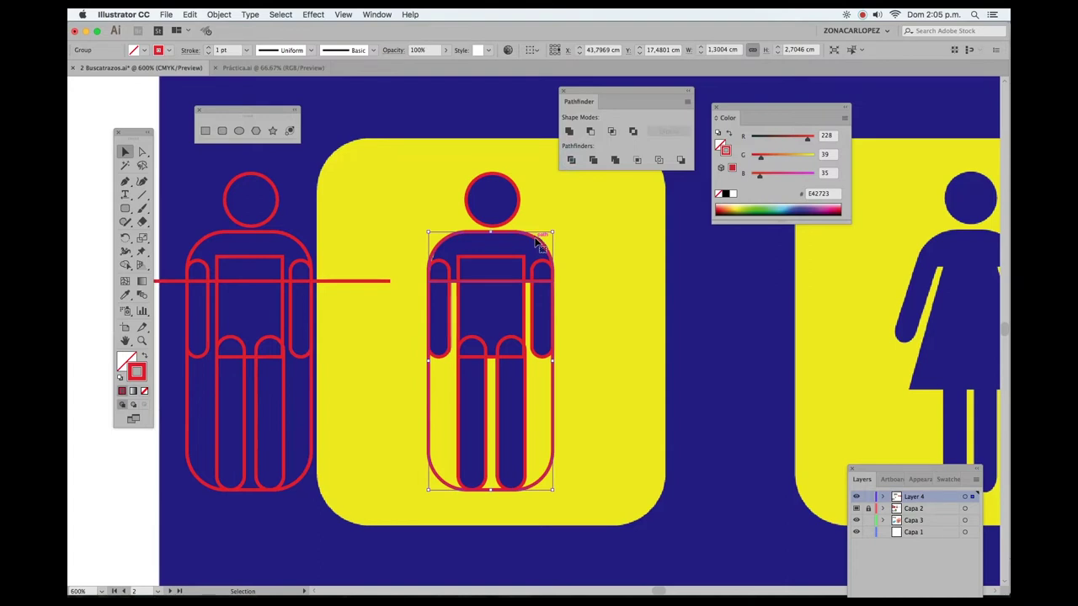
right_click(538, 243)
left_click(556, 329)
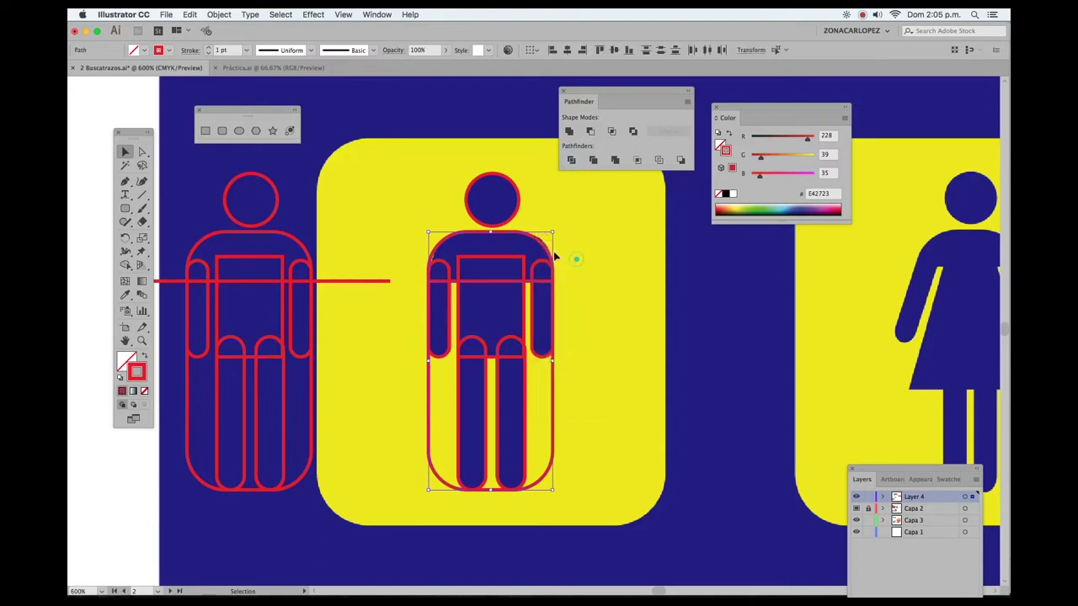
left_click(554, 255)
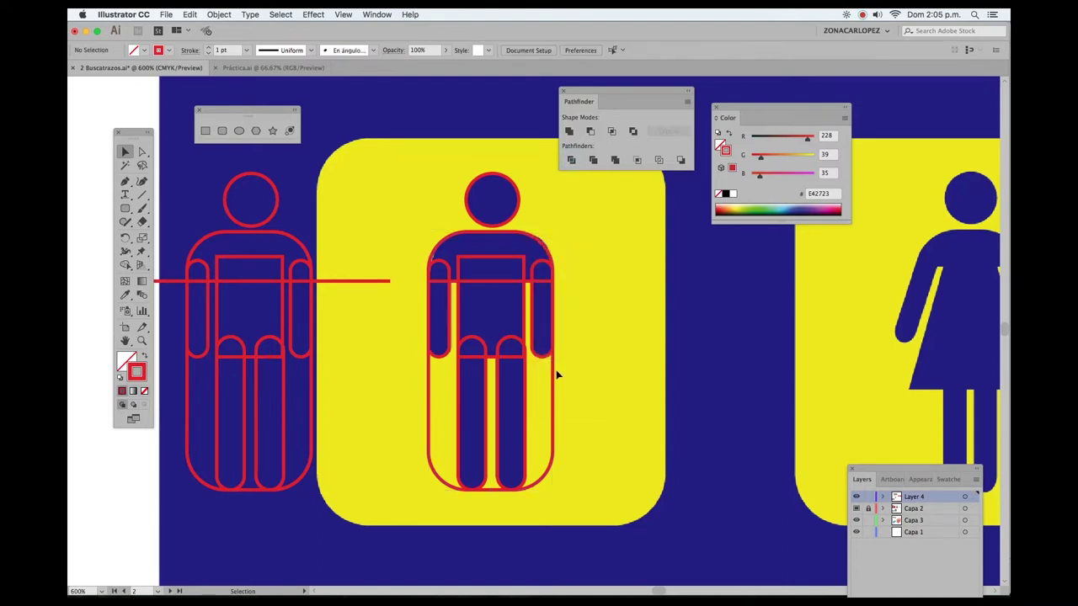
left_click_drag(553, 378, 692, 378)
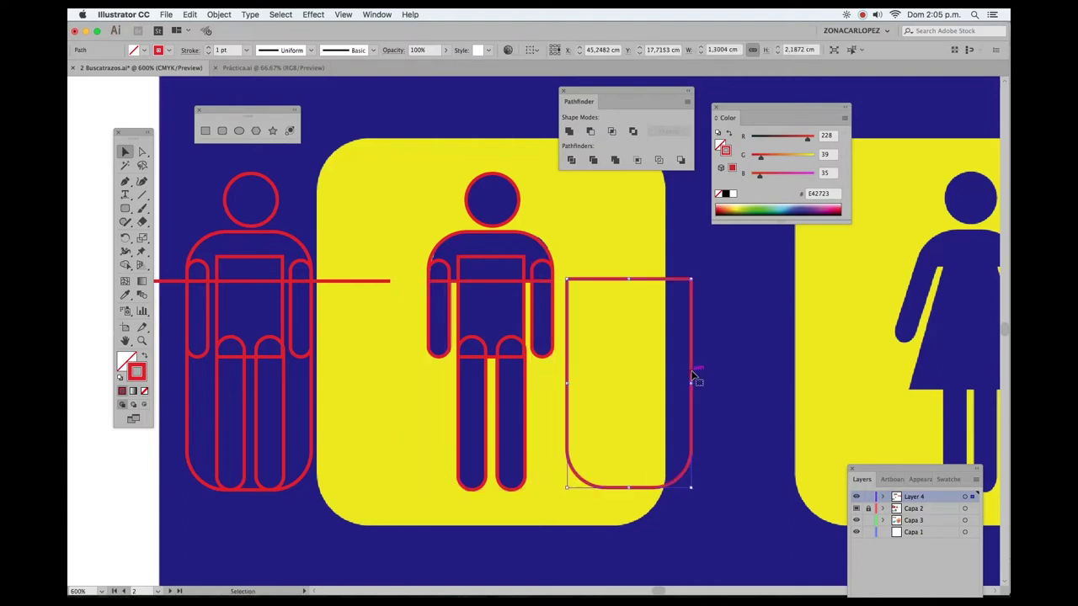
key("Delete")
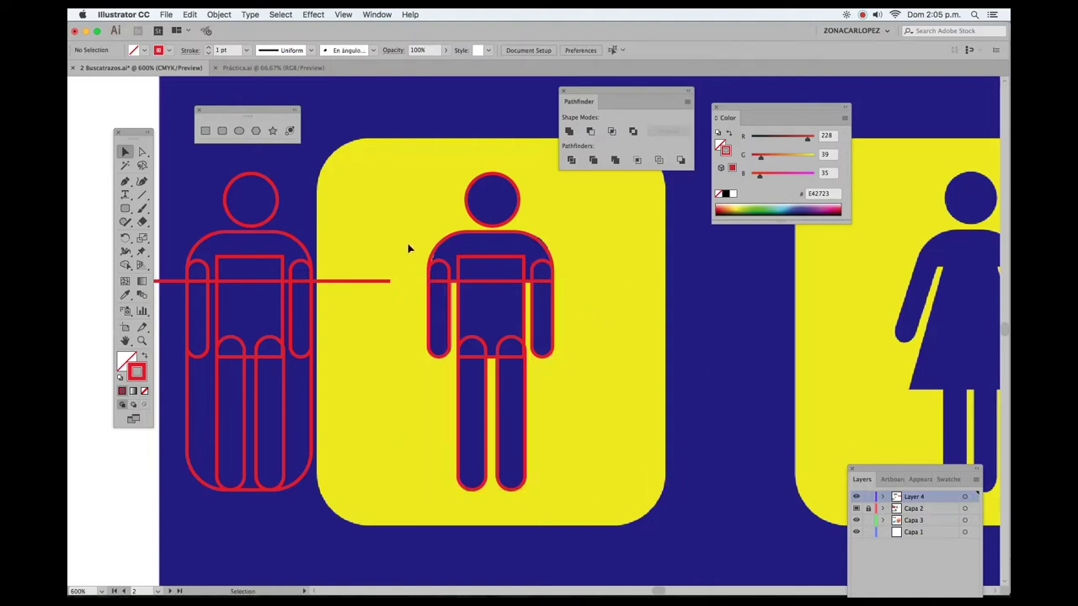
Unite the body pieces into one silhouette and fill it and the head solid red
left_click_drag(408, 249, 555, 394)
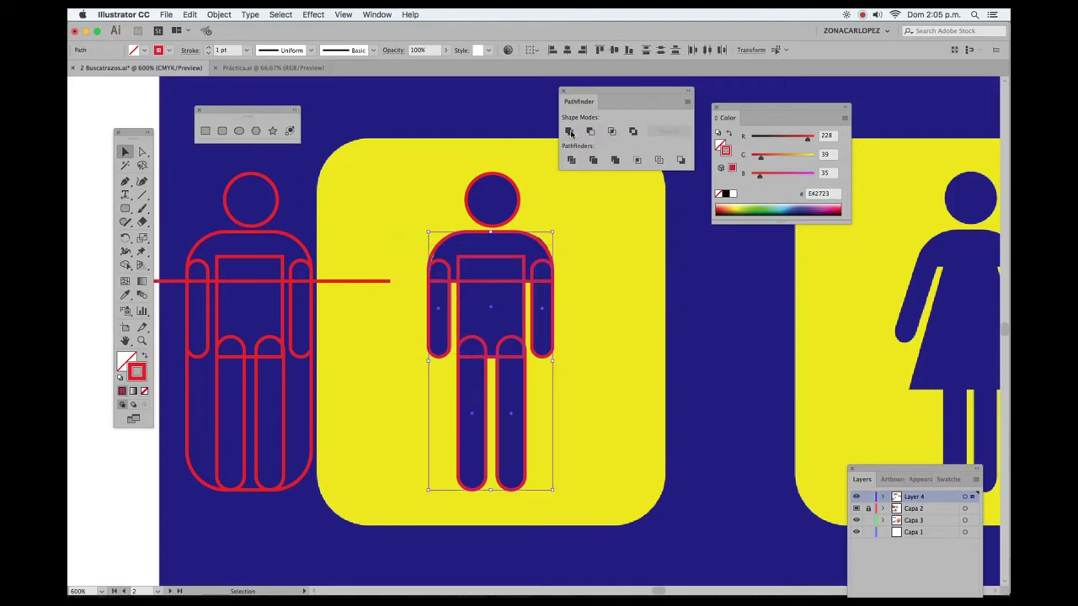
left_click(569, 131)
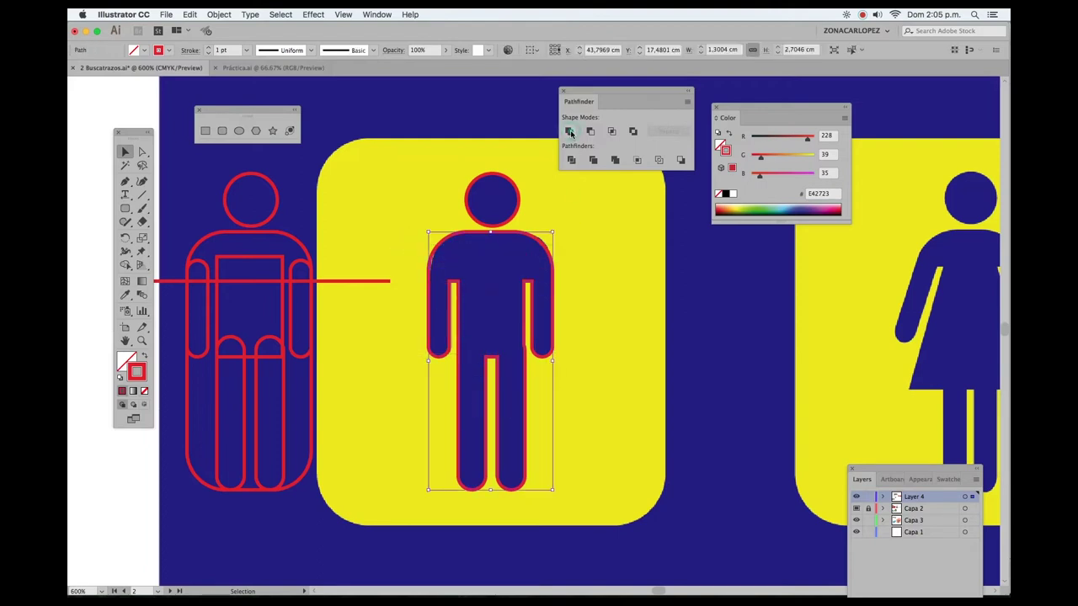
left_click(145, 359)
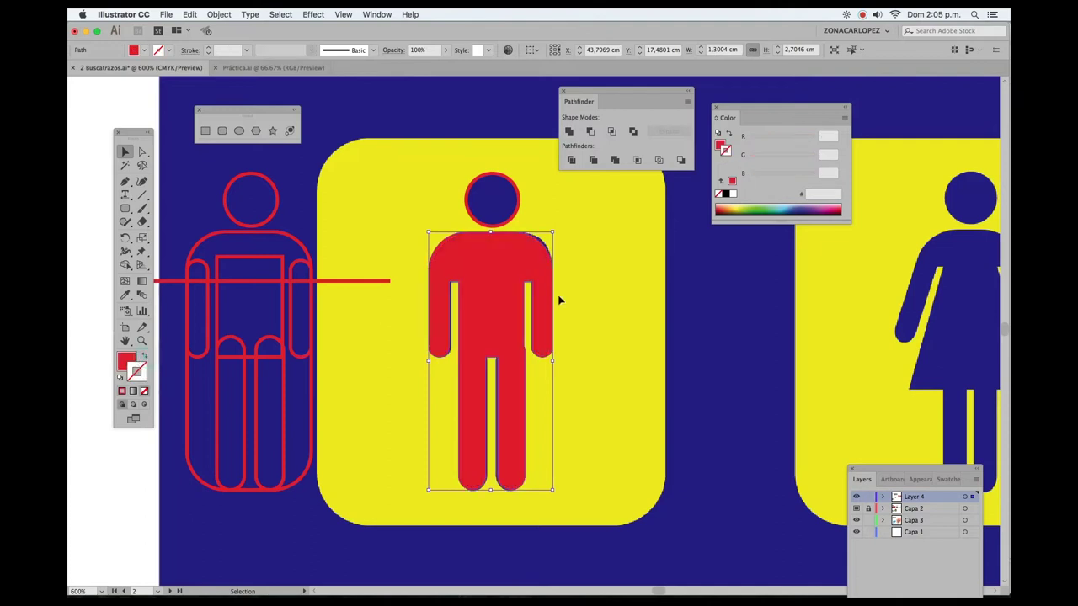
left_click(549, 210)
left_click(510, 209)
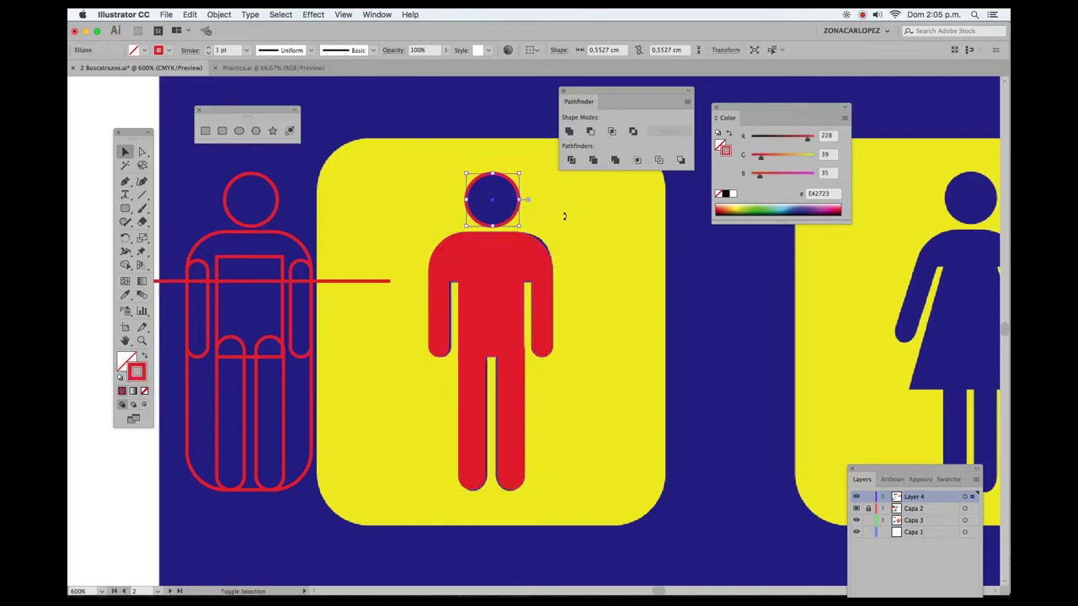
key("shift+x")
Group the red head and body and move the figure beside the navy icon
left_click_drag(494, 296, 499, 288)
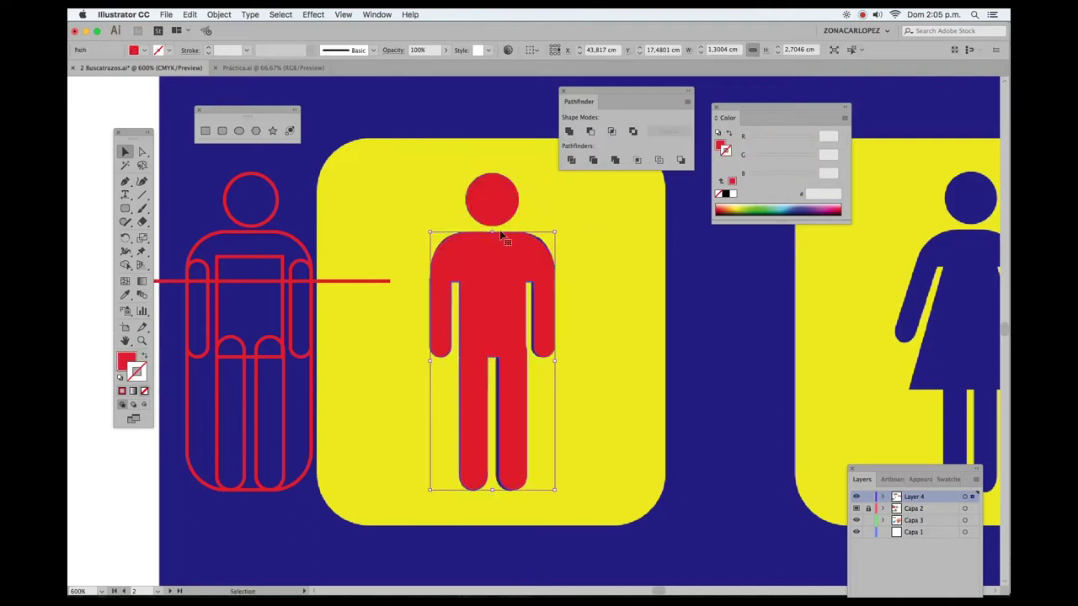
left_click(497, 222, "shift")
key("super+g")
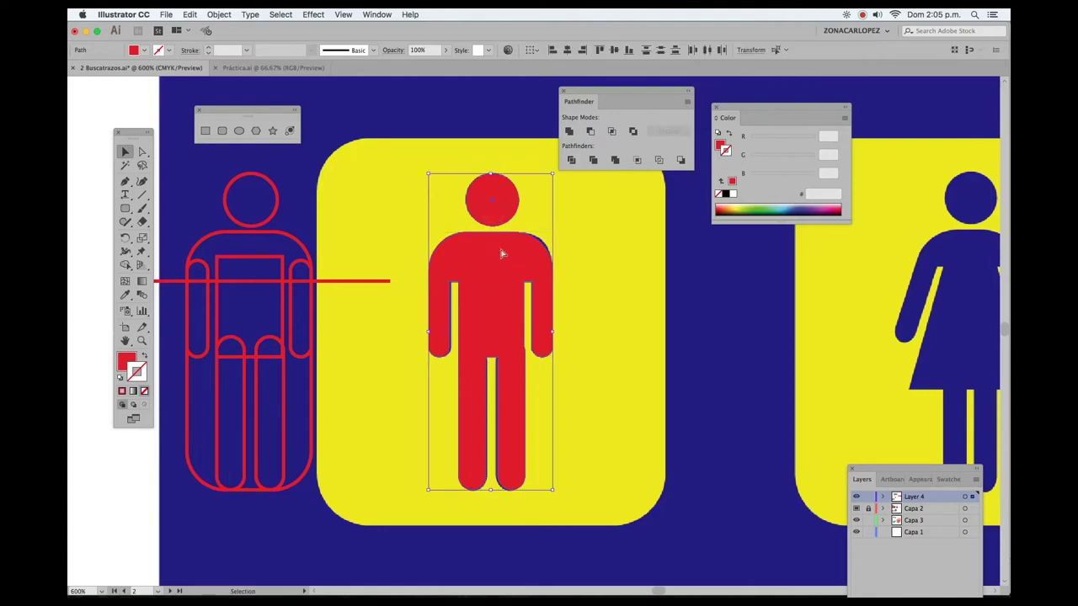
key("v")
left_click_drag(501, 288, 673, 288)
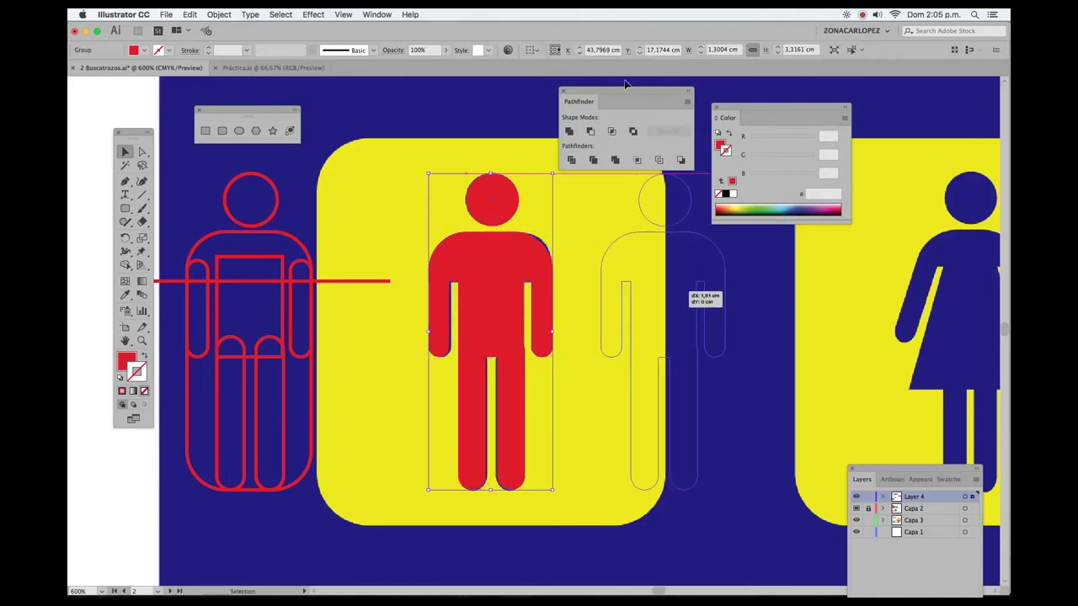
left_click_drag(634, 86, 636, 61)
key("z")
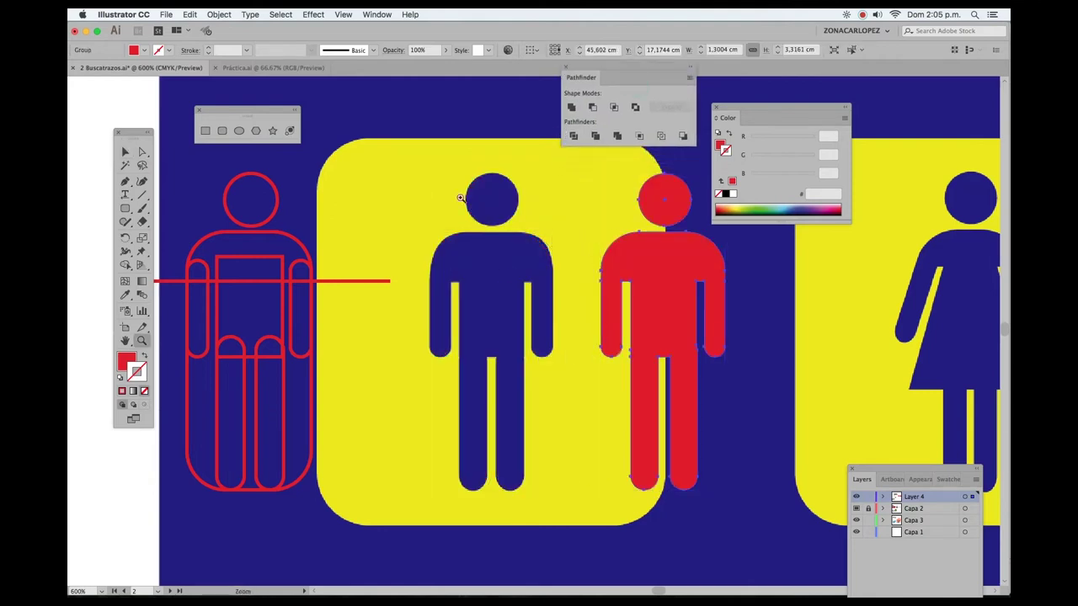
left_click_drag(452, 185, 517, 281)
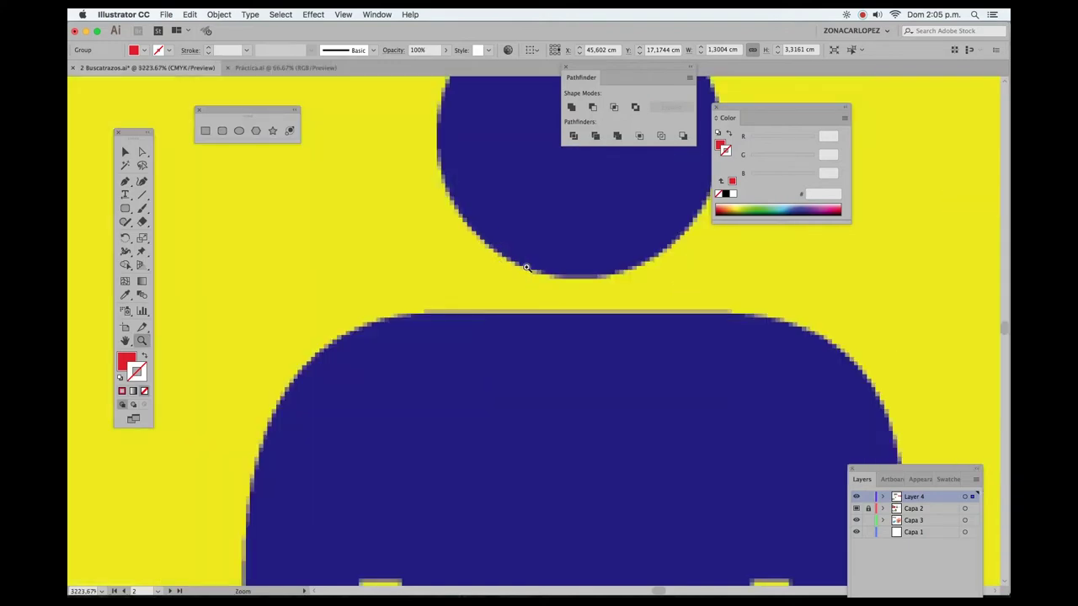
left_click(559, 334, "alt")
left_click(560, 334, "alt")
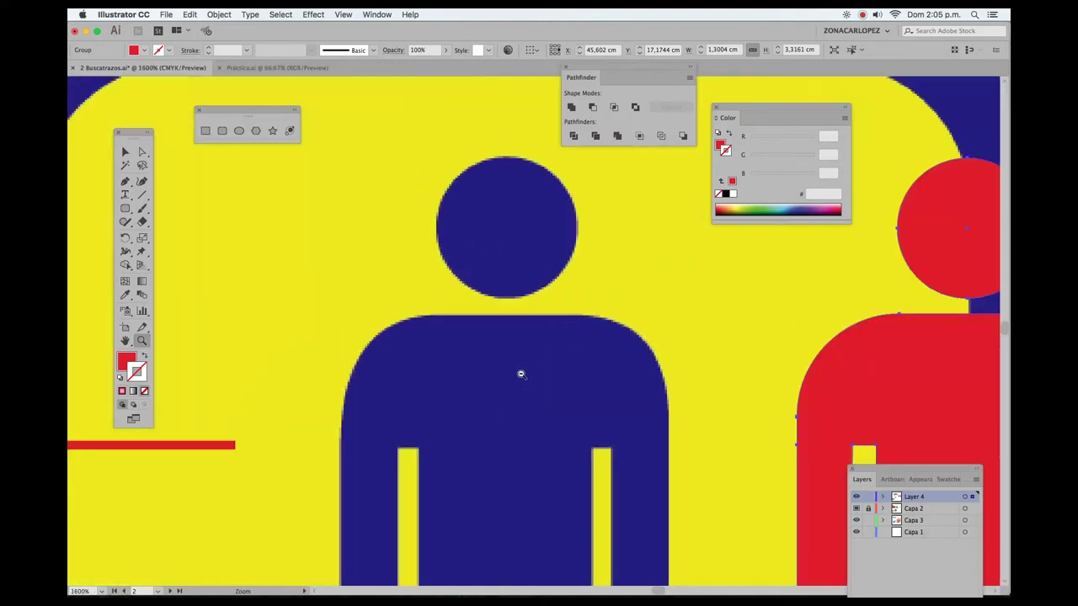
left_click(521, 371, "alt")
left_click(521, 371, "alt")
left_click(522, 370, "alt")
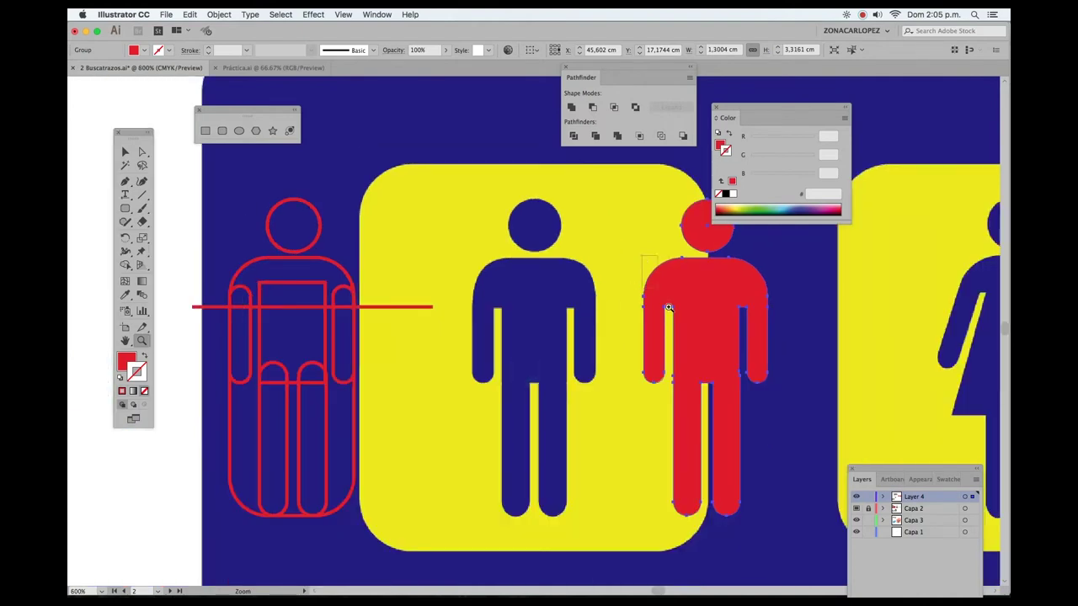
left_click_drag(640, 261, 669, 308)
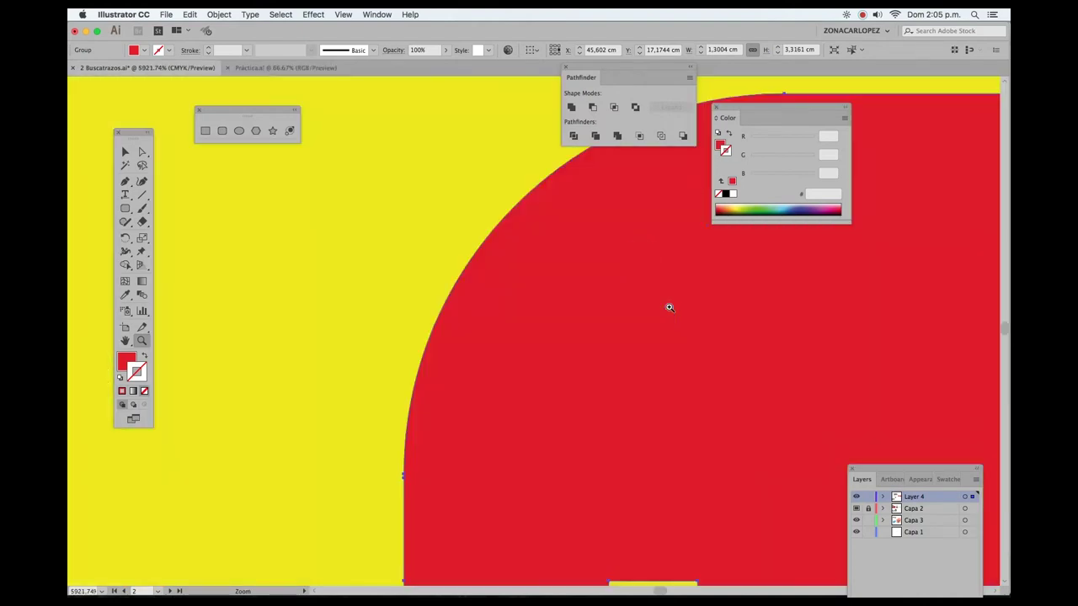
left_click(576, 346, "alt")
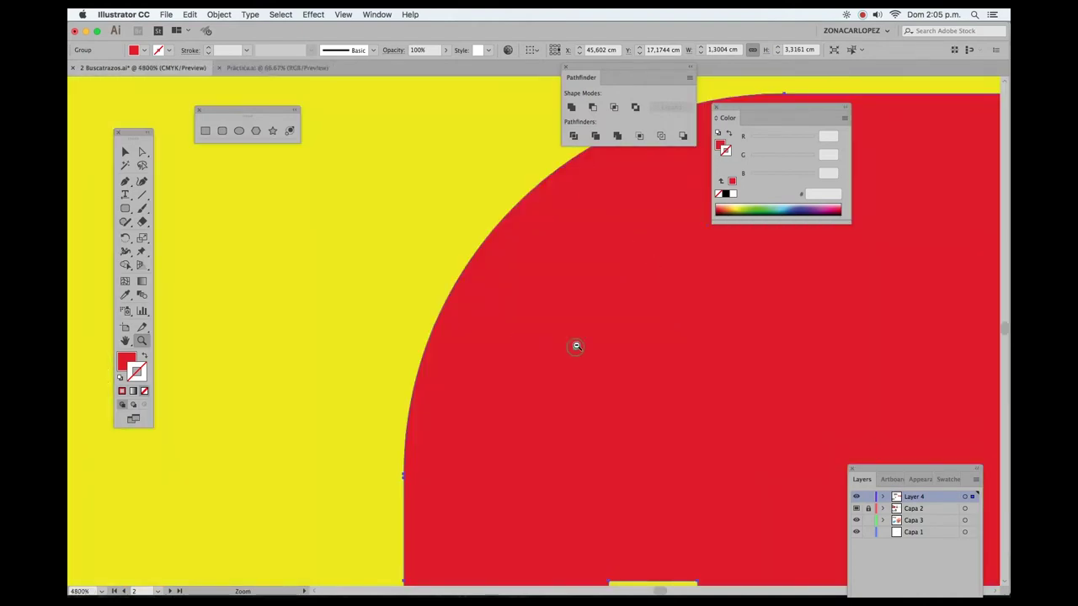
left_click(514, 362, "alt")
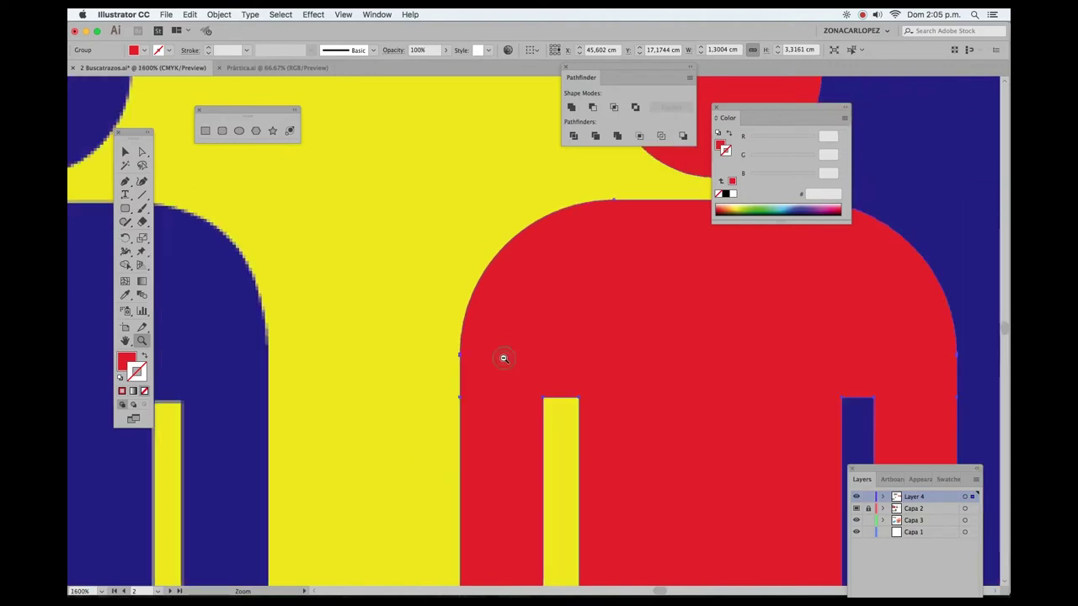
left_click(503, 356, "alt")
left_click(453, 357, "alt")
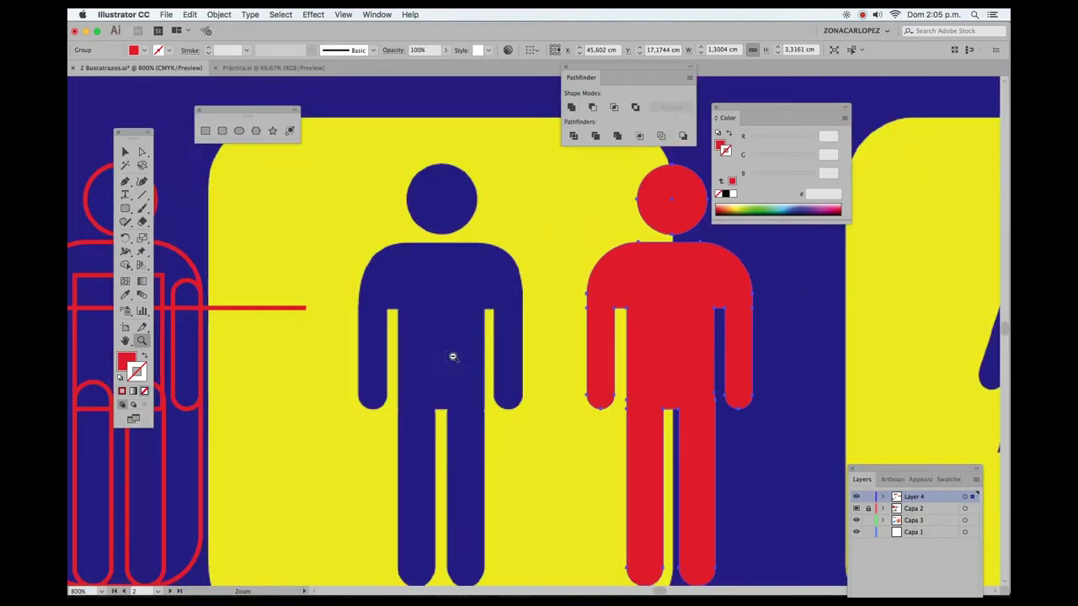
left_click(471, 328, "alt")
left_click_drag(520, 400, 505, 389)
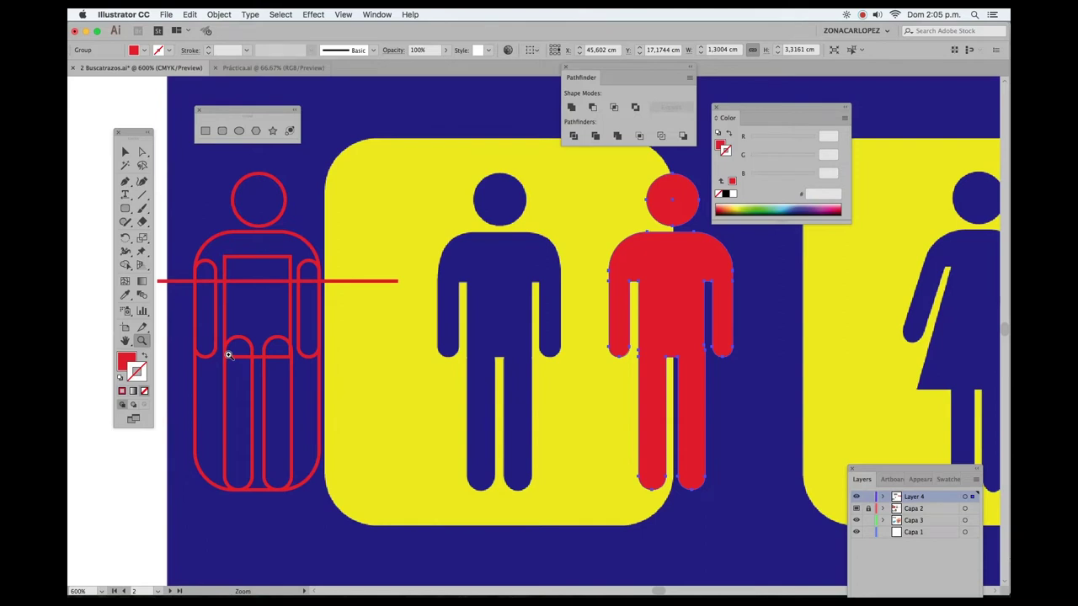
scroll(452, 339, "right", 3)
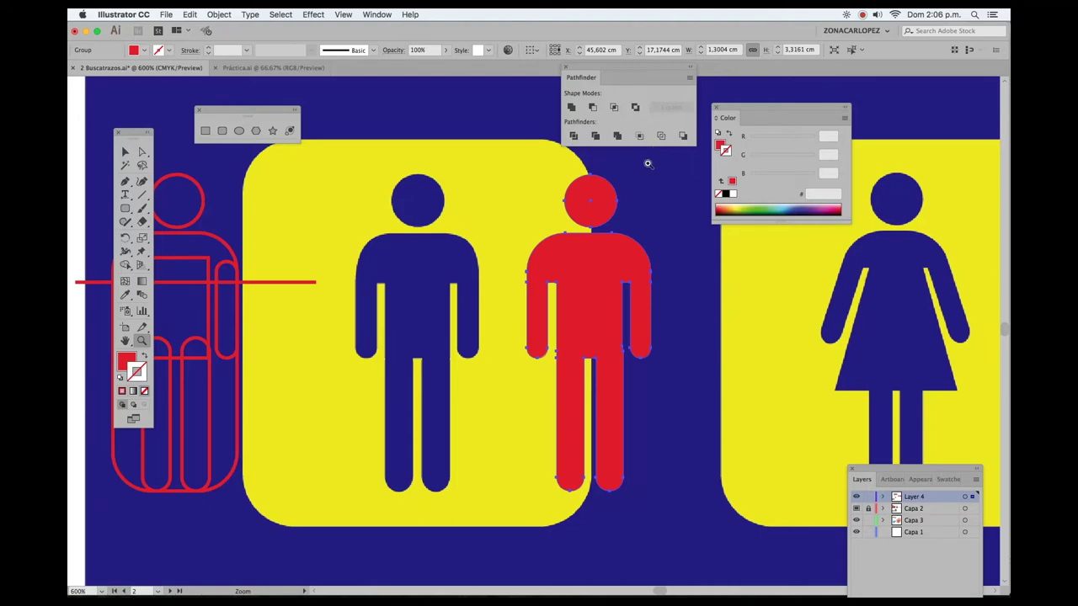
Zoom around the icon grid to inspect the old and new Twitter bird examples
left_click(594, 368, "alt")
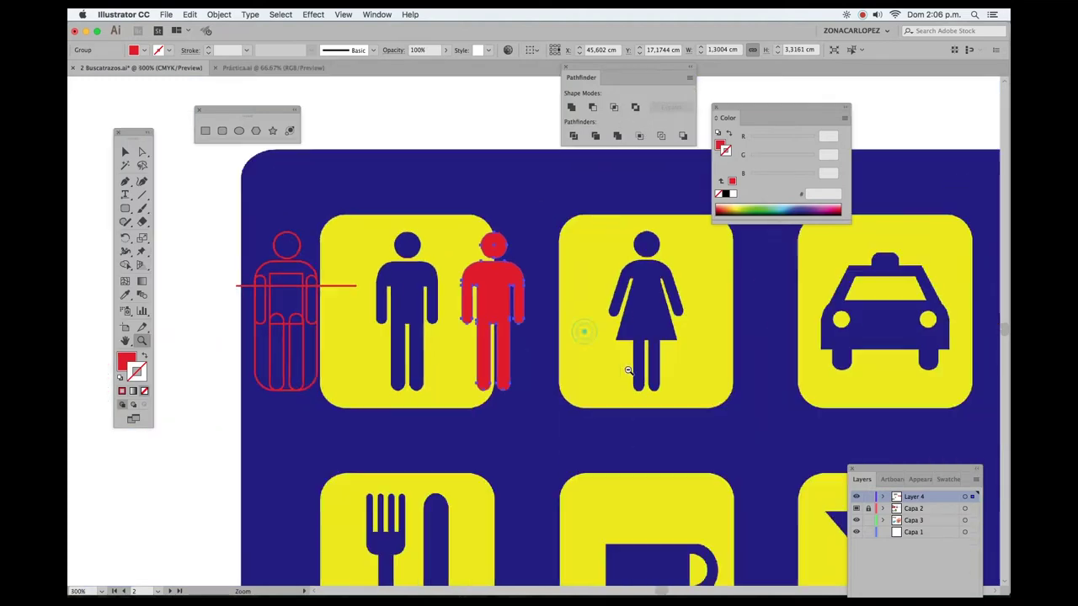
left_click(636, 367, "alt")
left_click(648, 390, "alt")
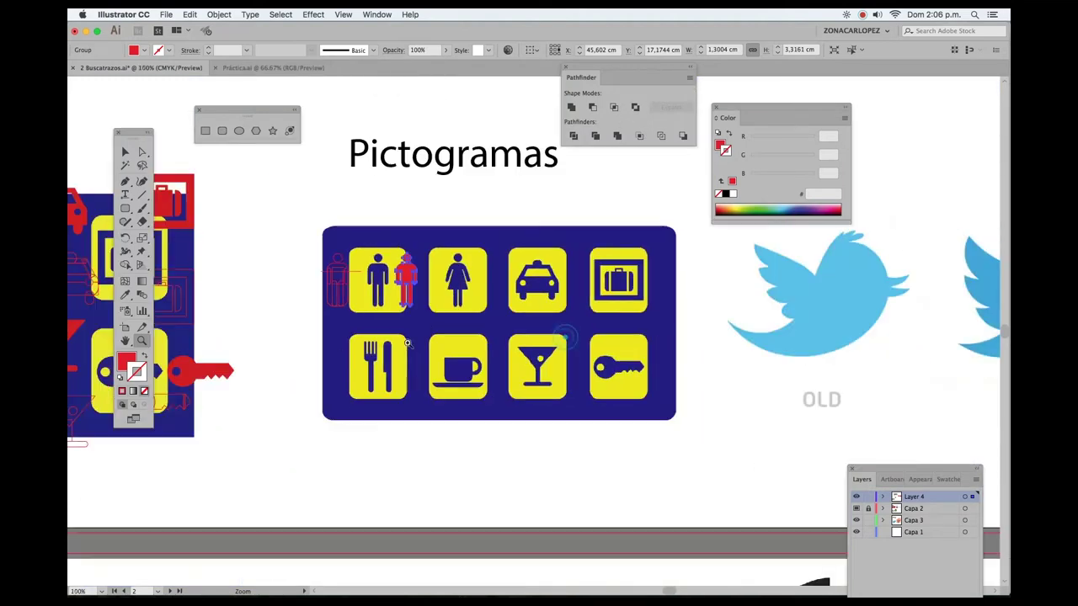
left_click_drag(145, 341, 505, 341)
left_click(503, 316)
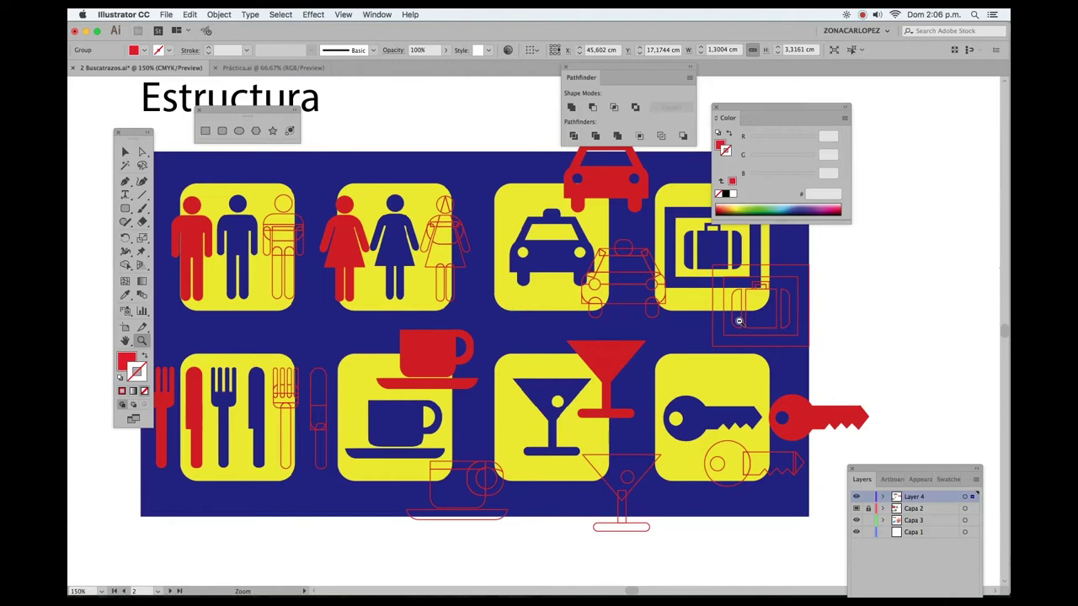
left_click(763, 316, "alt")
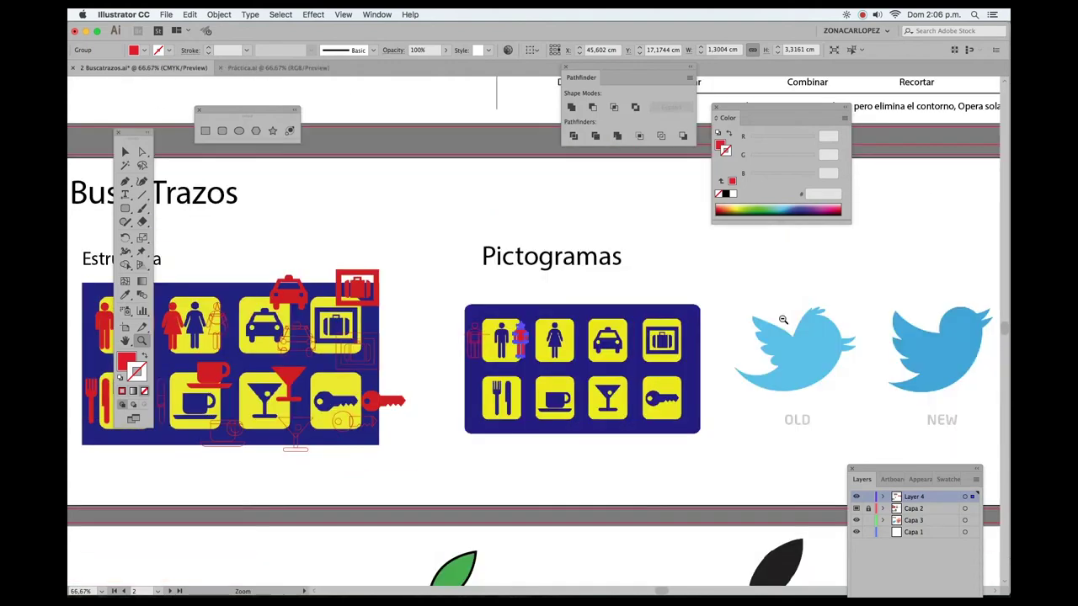
left_click(782, 319, "alt")
left_click_drag(470, 258, 707, 423)
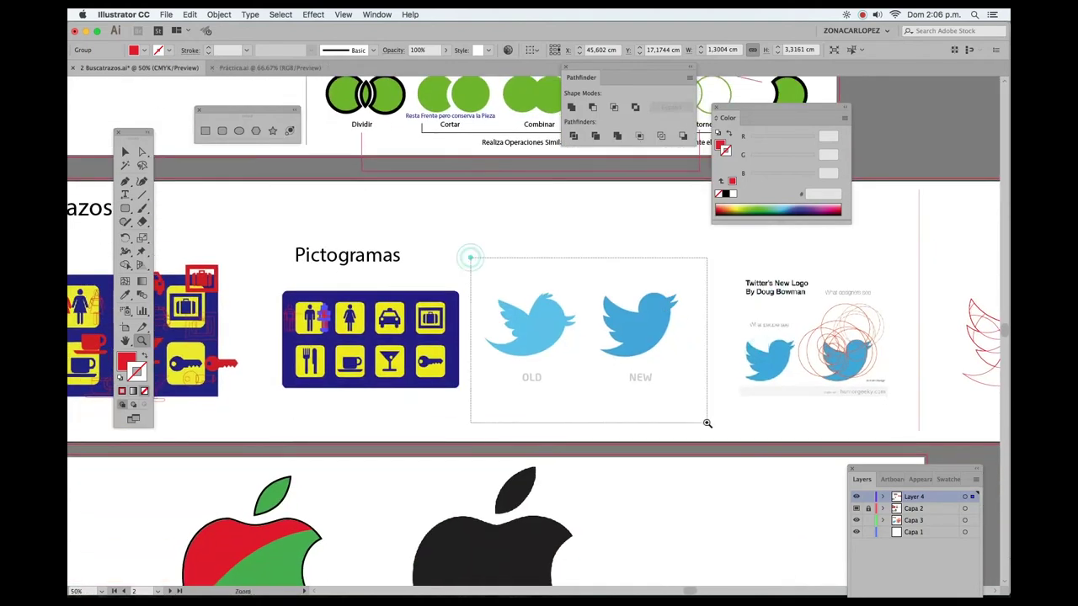
left_click_drag(631, 295, 625, 335)
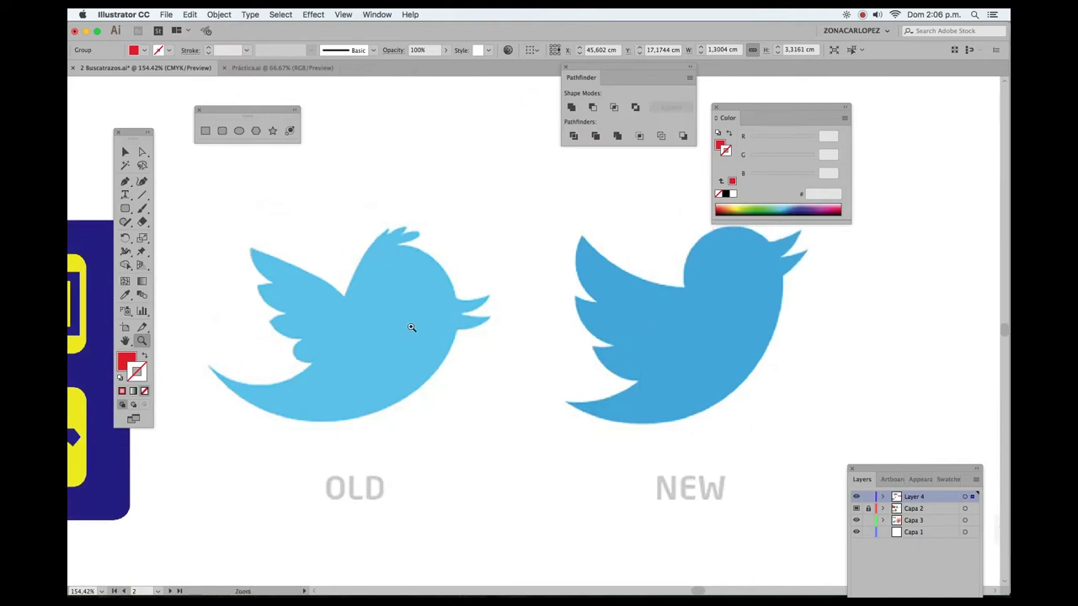
Look over the circle-built Twitter logo, then switch to the Práctica.ai document
left_click(665, 299, "alt")
left_click(645, 321, "alt")
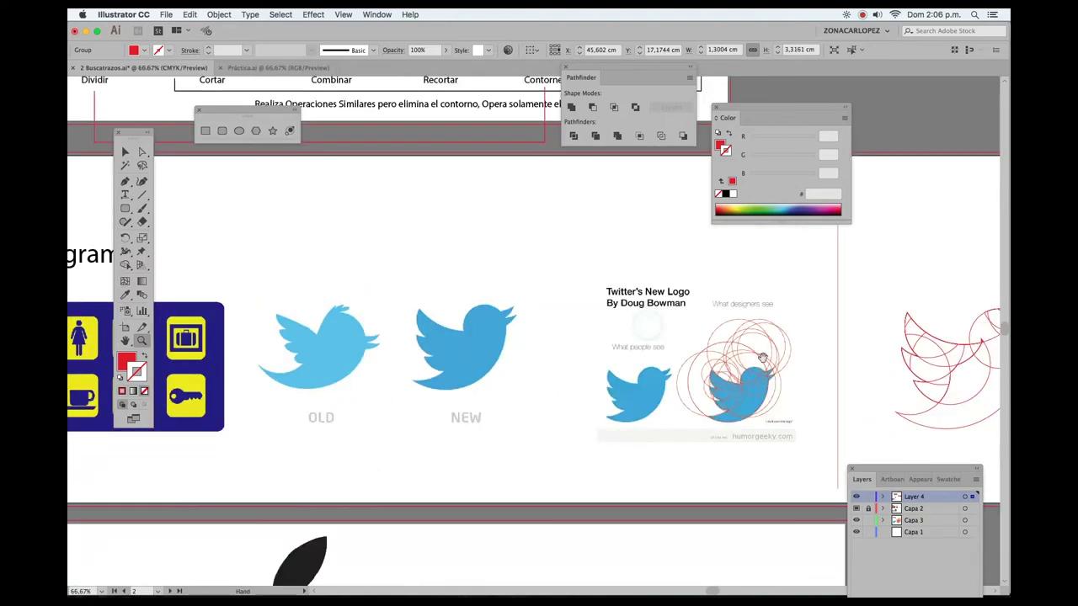
scroll(761, 359, "right", 4)
left_click_drag(558, 266, 643, 386)
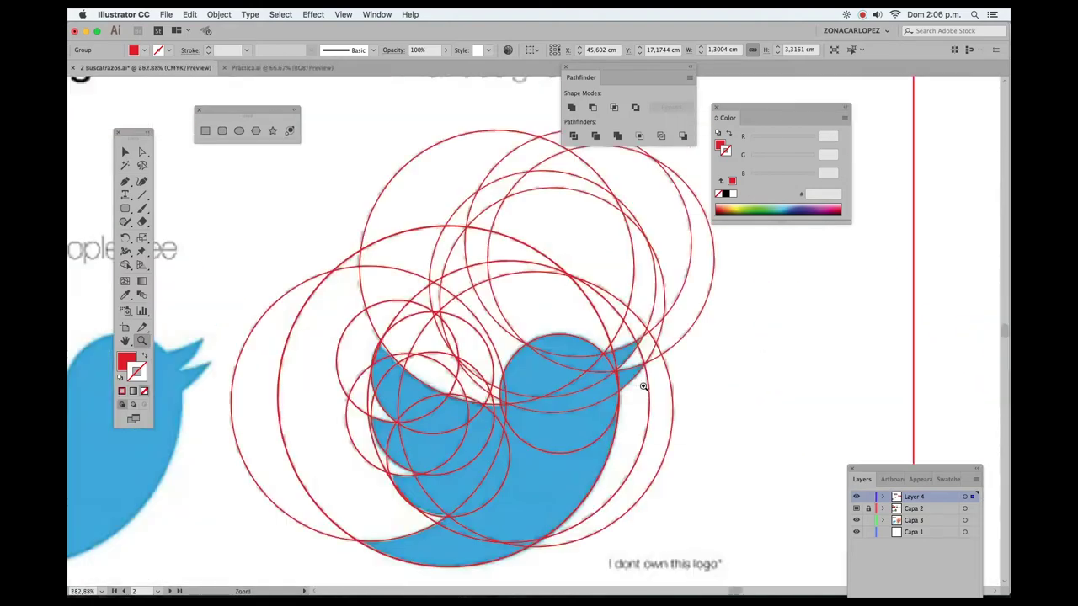
scroll(593, 412, "down", 2)
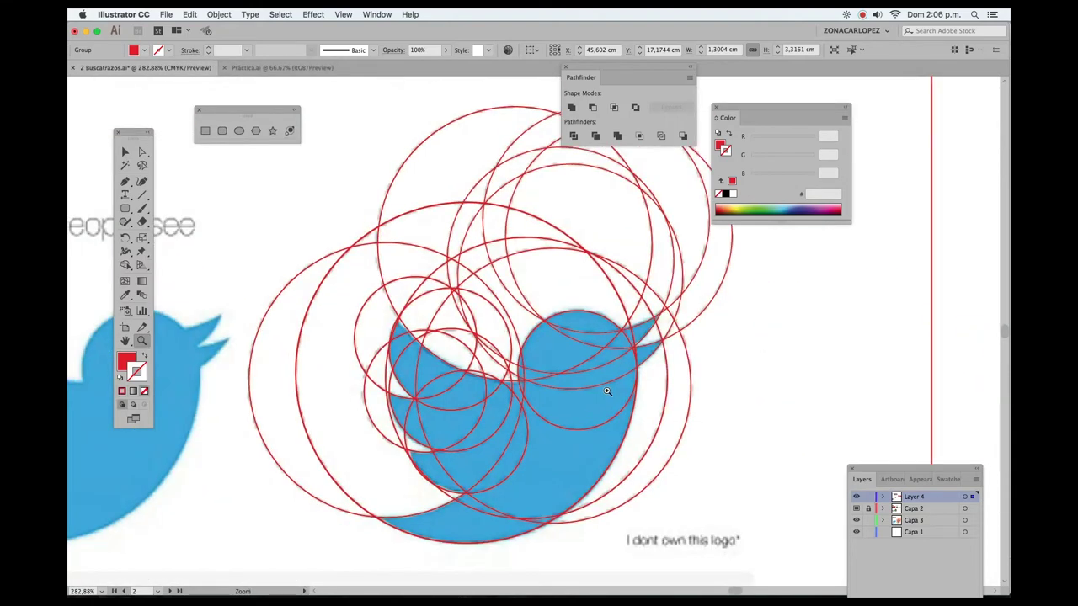
left_click(282, 67)
Zoom in on the leftmost plain Twitter bird and draw a red-outlined circle over its head
scroll(361, 240, "left", 3)
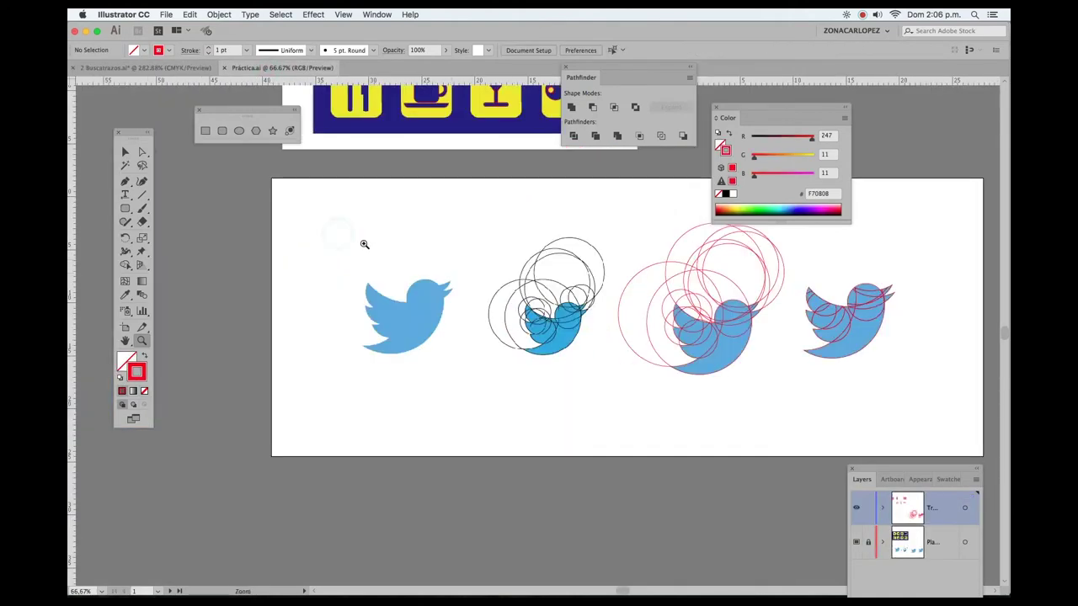
left_click_drag(353, 238, 483, 387)
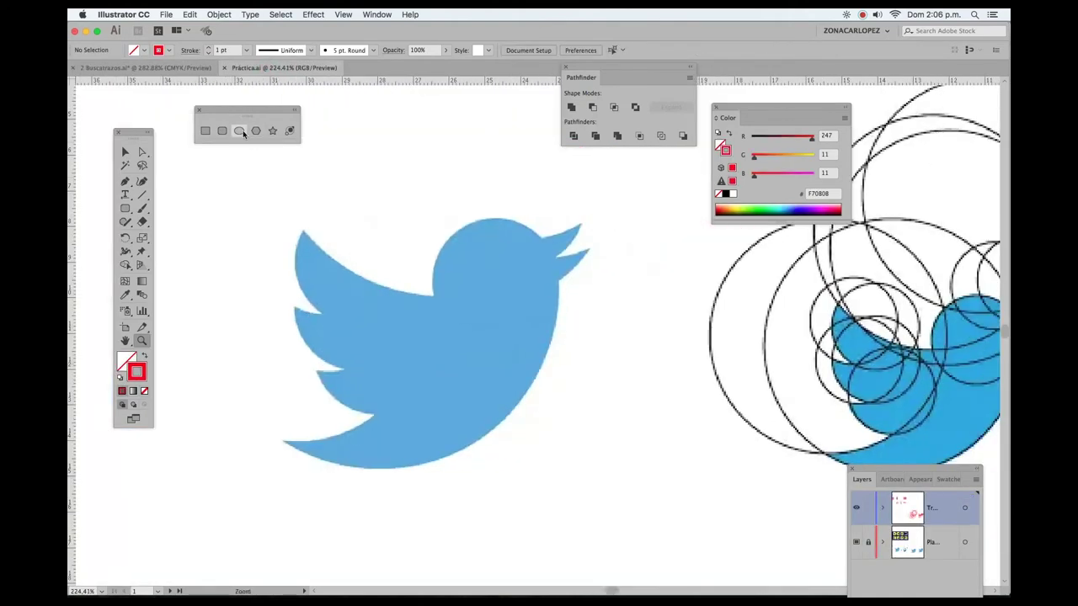
left_click(238, 130)
mouse_move(418, 160)
left_mouse_down()
mouse_move(537, 325)
mouse_move(510, 325)
mouse_move(510, 346)
left_mouse_up()
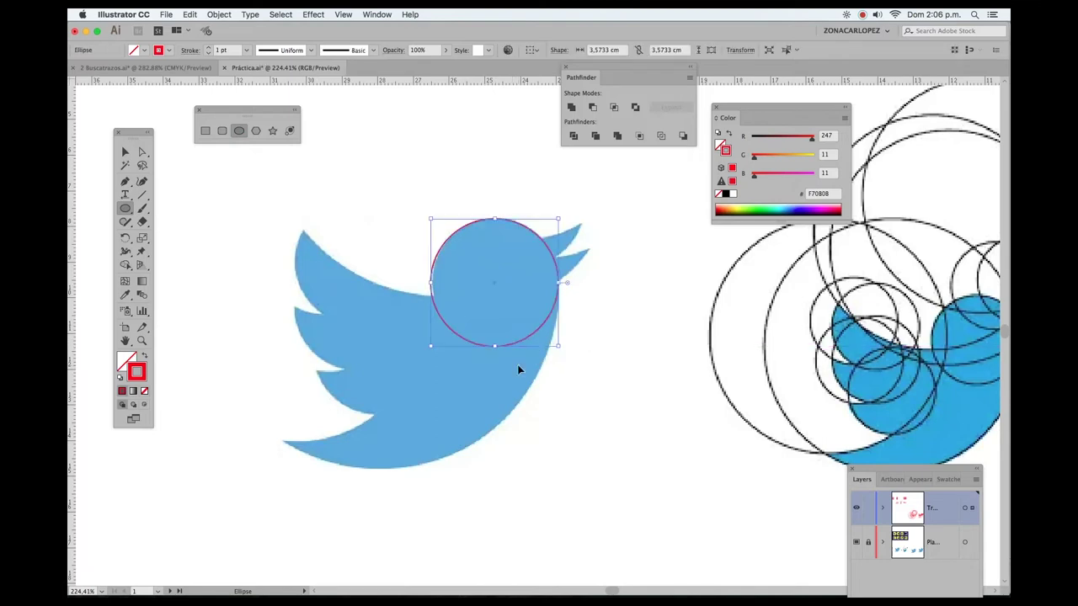
Draw large red circles around the bird's body and above it for the back
key("ctrl+minus")
key("ctrl+minus")
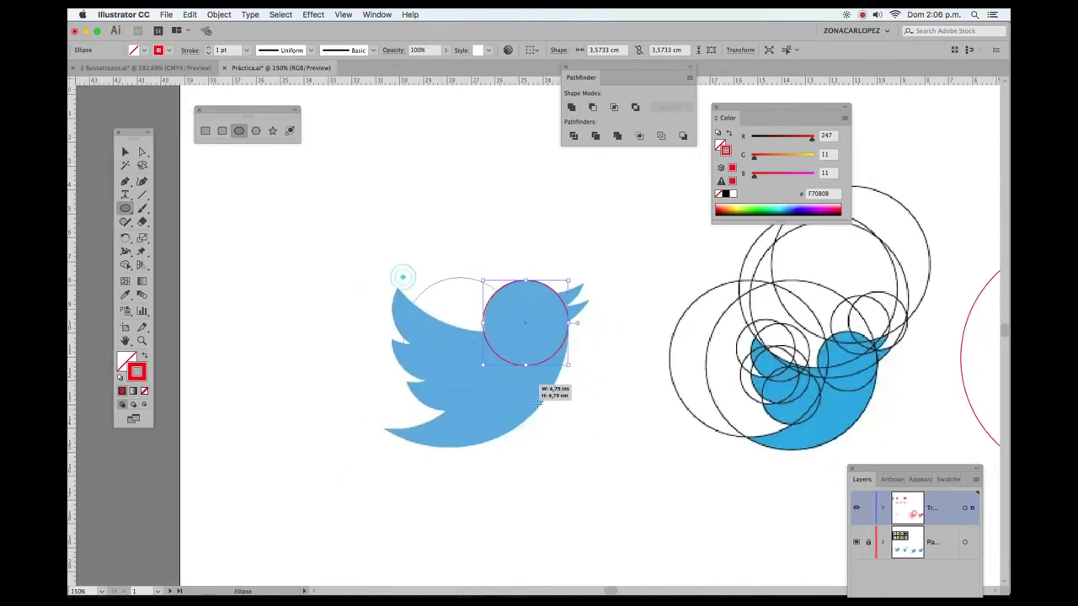
mouse_move(345, 221)
left_mouse_down()
mouse_move(583, 447)
mouse_move(566, 435)
left_mouse_up()
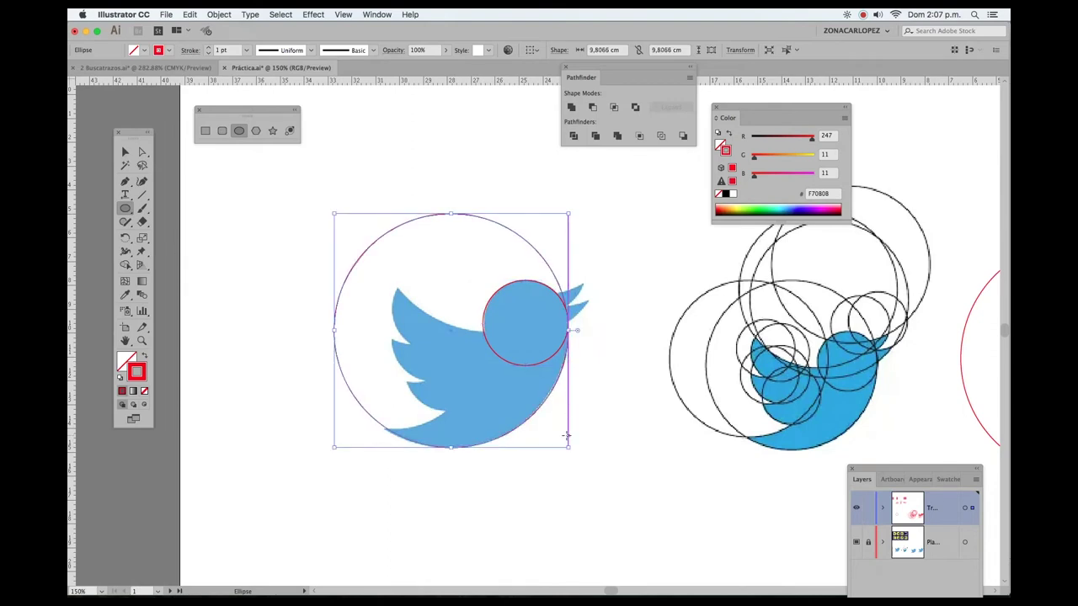
scroll(587, 311, "up", 5)
scroll(588, 312, "right", 2)
left_click_drag(350, 268, 522, 455)
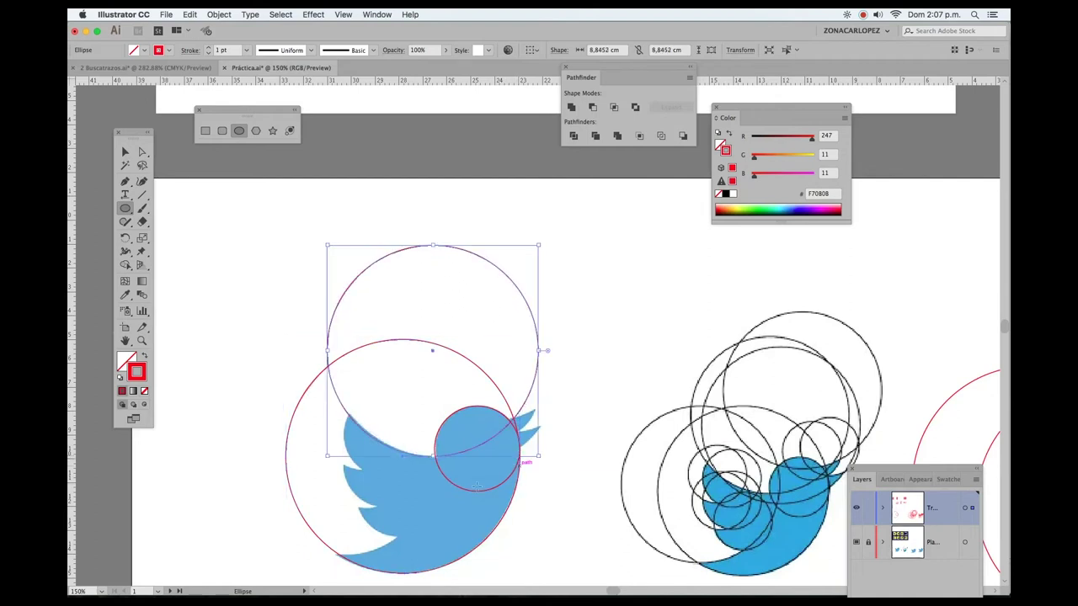
Fit a smaller circle to the bird's back and wing curve
scroll(505, 434, "down", 3)
left_click_drag(485, 416, 484, 434)
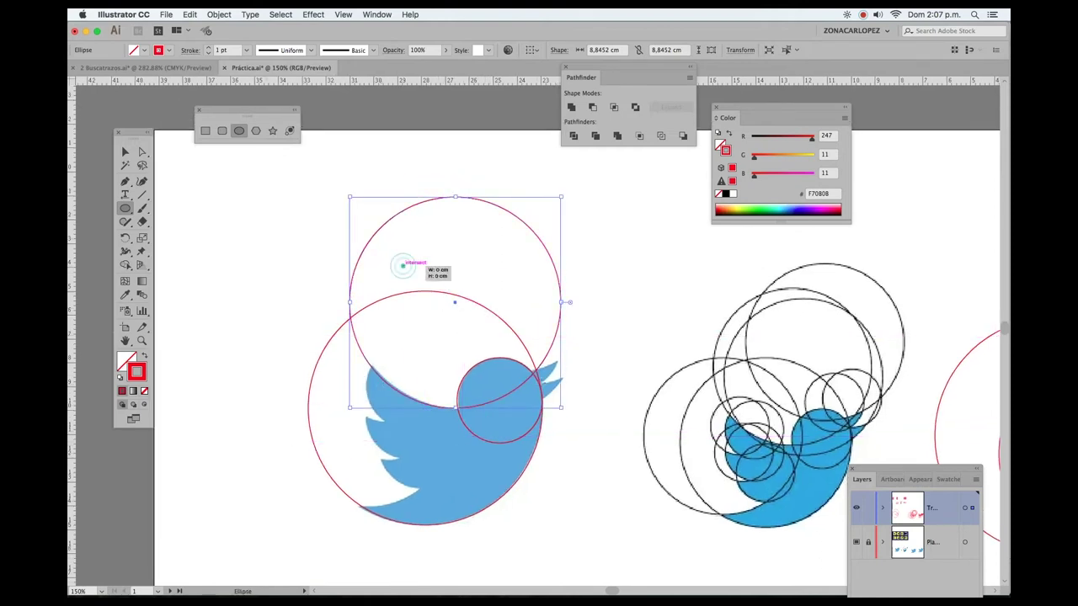
mouse_move(402, 238)
left_mouse_down()
mouse_move(561, 376)
mouse_move(553, 394)
left_mouse_up()
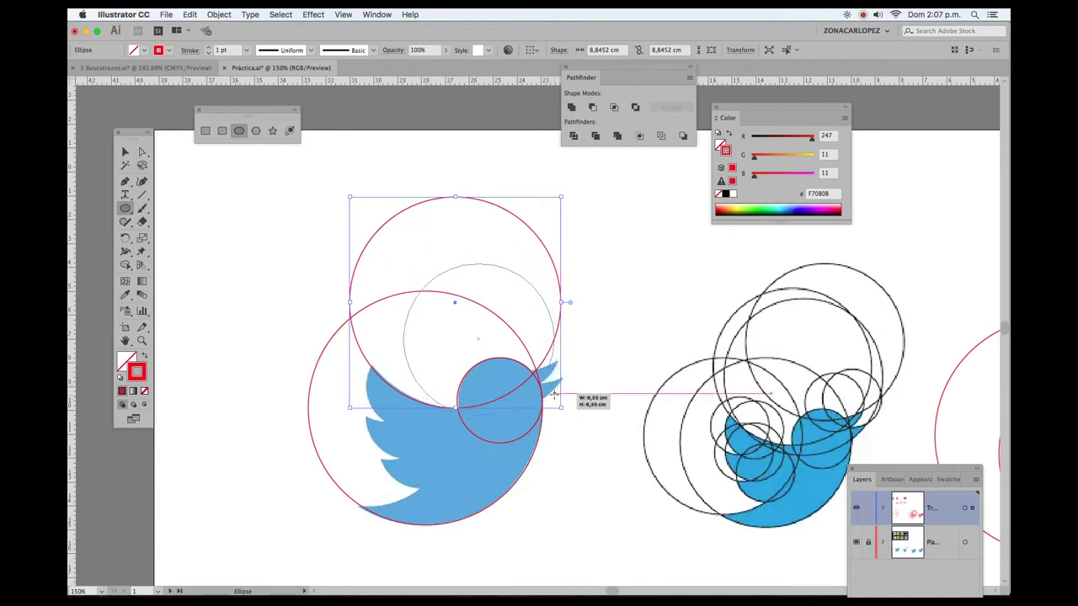
left_click_drag(554, 394, 490, 439)
mouse_move(508, 432)
left_mouse_down()
mouse_move(502, 415)
mouse_move(494, 433)
mouse_move(480, 415)
mouse_move(470, 424)
left_mouse_up()
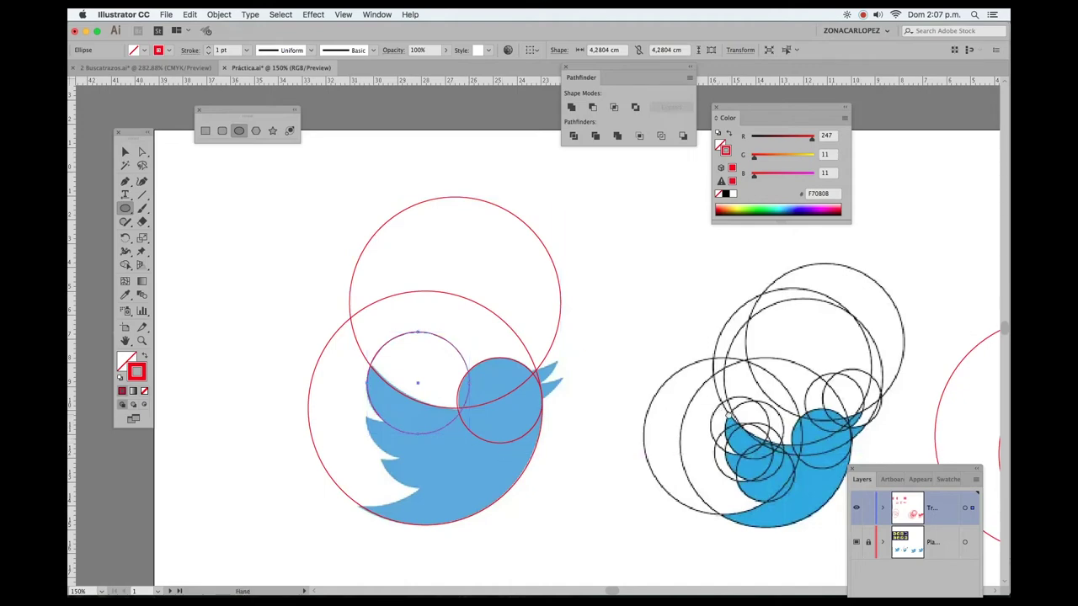
mouse_move(697, 407)
left_mouse_down()
mouse_move(477, 349)
mouse_move(262, 335)
left_mouse_up()
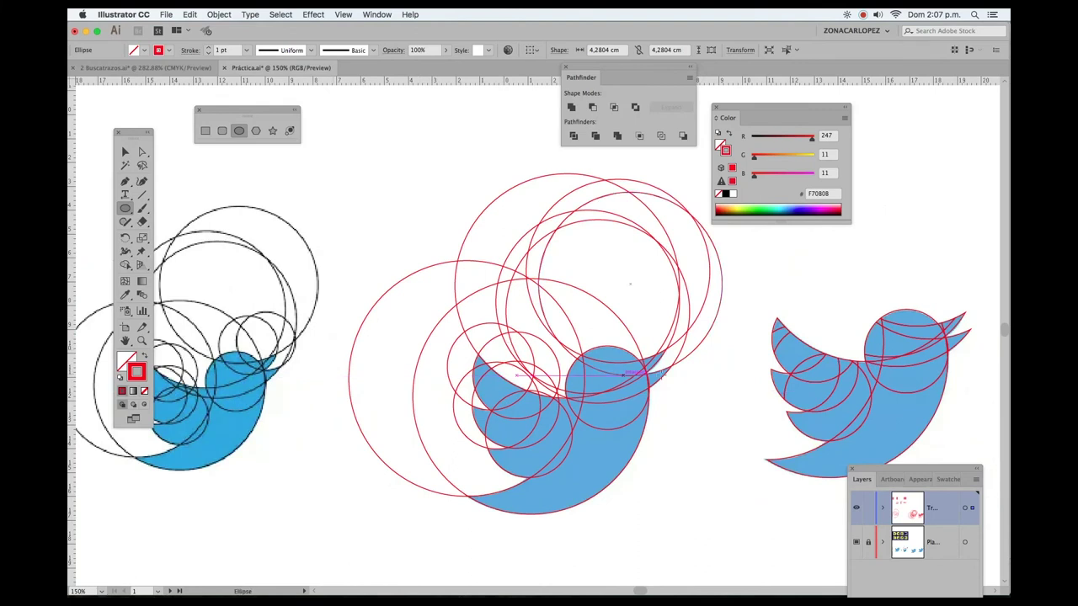
key("v")
scroll(671, 399, "right", 4)
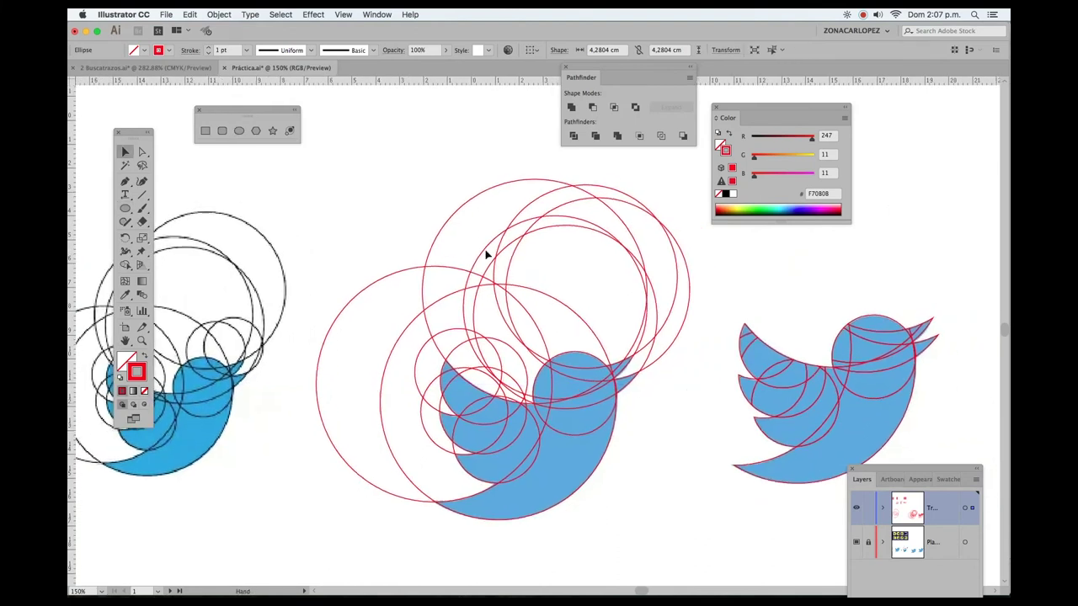
Divide the red circles and blue bird with Pathfinder, ungroup the pieces, and select the top fragments
left_click_drag(371, 186, 607, 463)
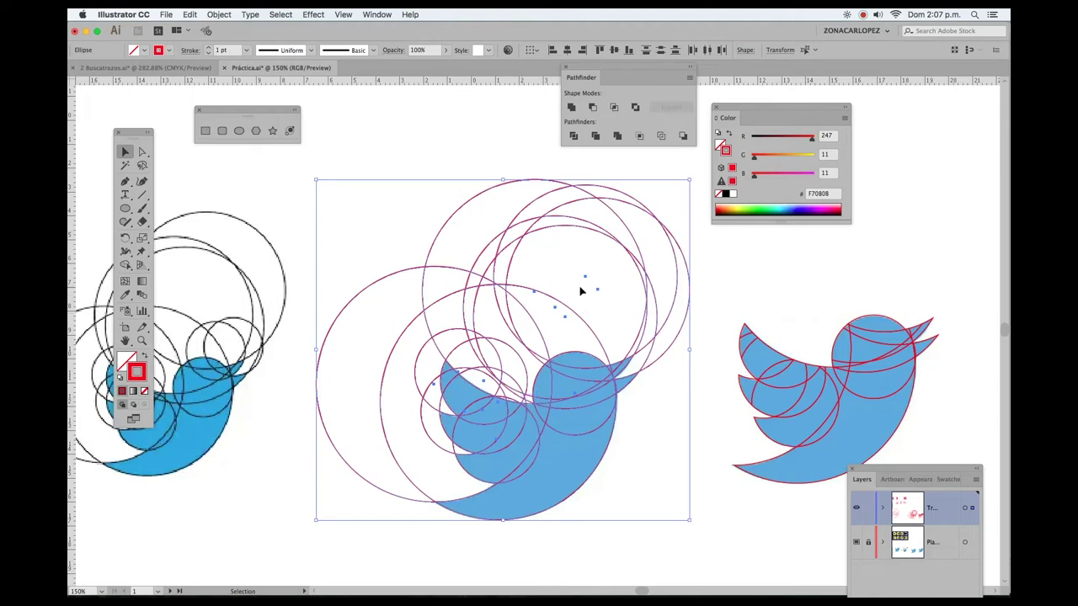
left_click(573, 136)
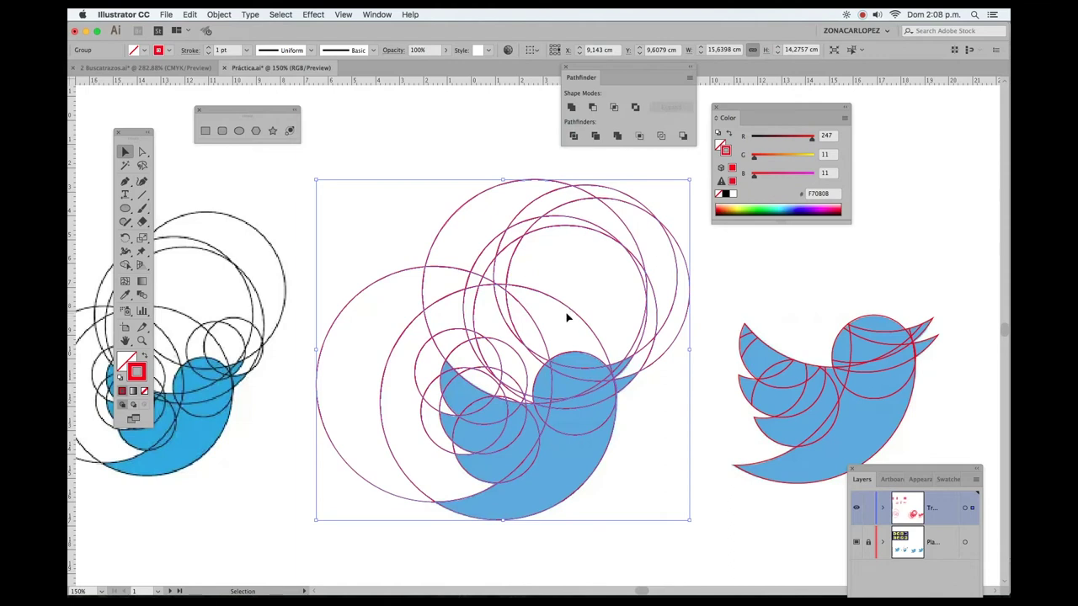
right_click(507, 276)
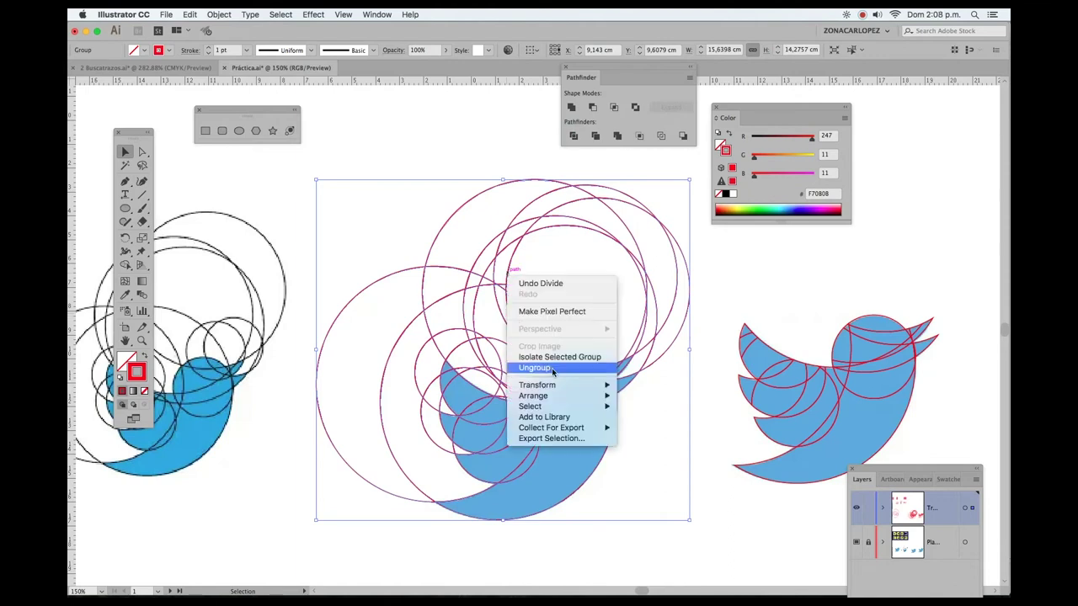
left_click(220, 14)
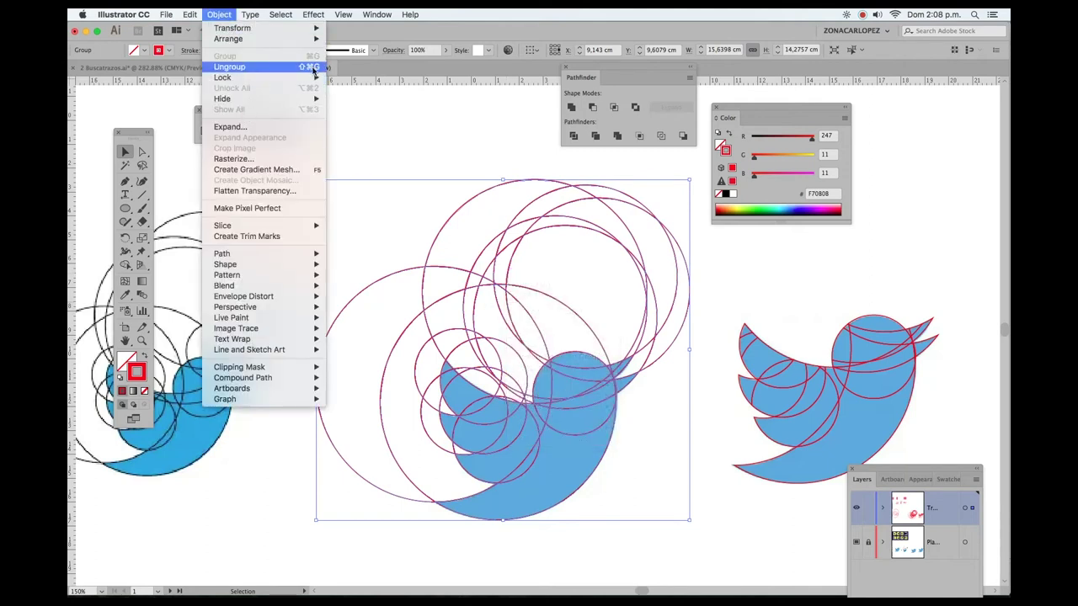
right_click(506, 318)
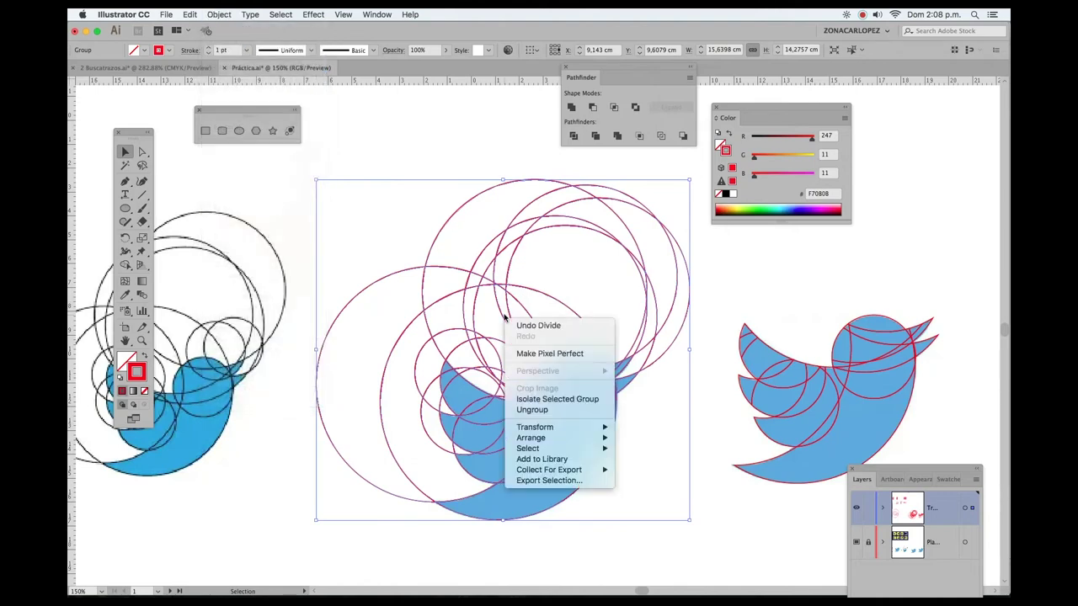
left_click(550, 410)
left_click_drag(455, 165, 576, 253)
Delete the upper circle fragments, the top-right crescent arcs and the large outer red circle
key("Delete")
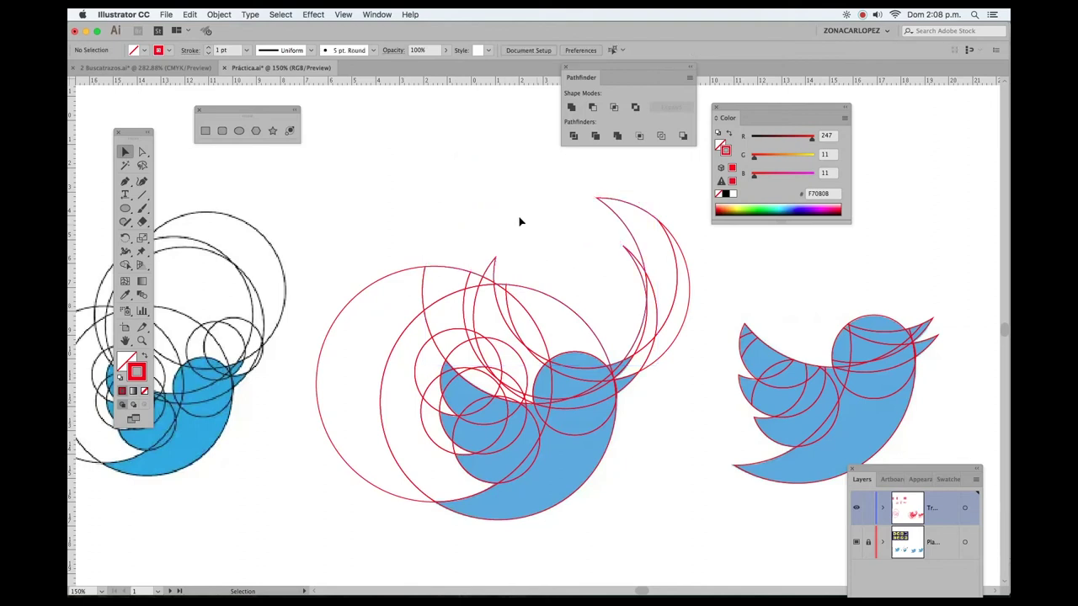
left_click_drag(471, 204, 680, 282)
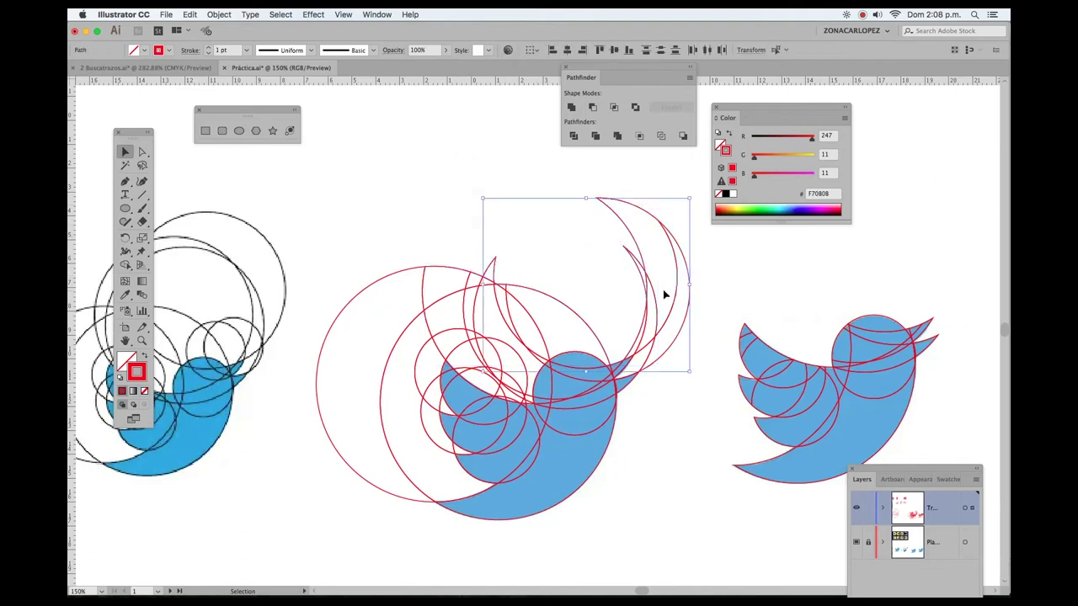
key("Delete")
left_click(644, 301)
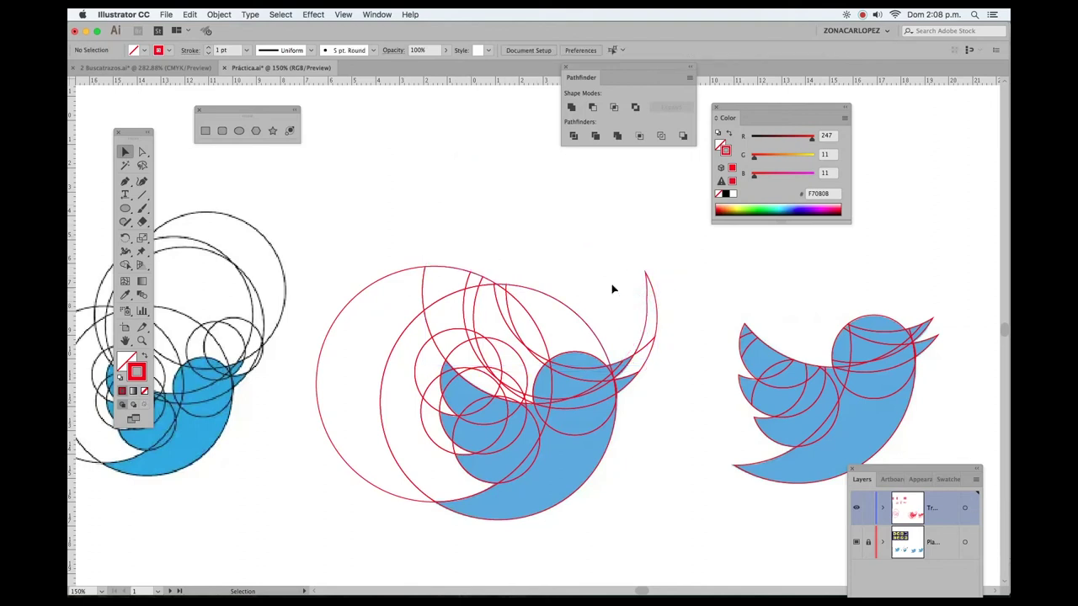
left_click_drag(613, 284, 666, 313)
left_click(357, 271)
left_click_drag(357, 271, 389, 441)
key("Delete")
Remove the small arcs and stray circles along the bird's upper-left edge and top
left_click_drag(399, 267, 498, 325)
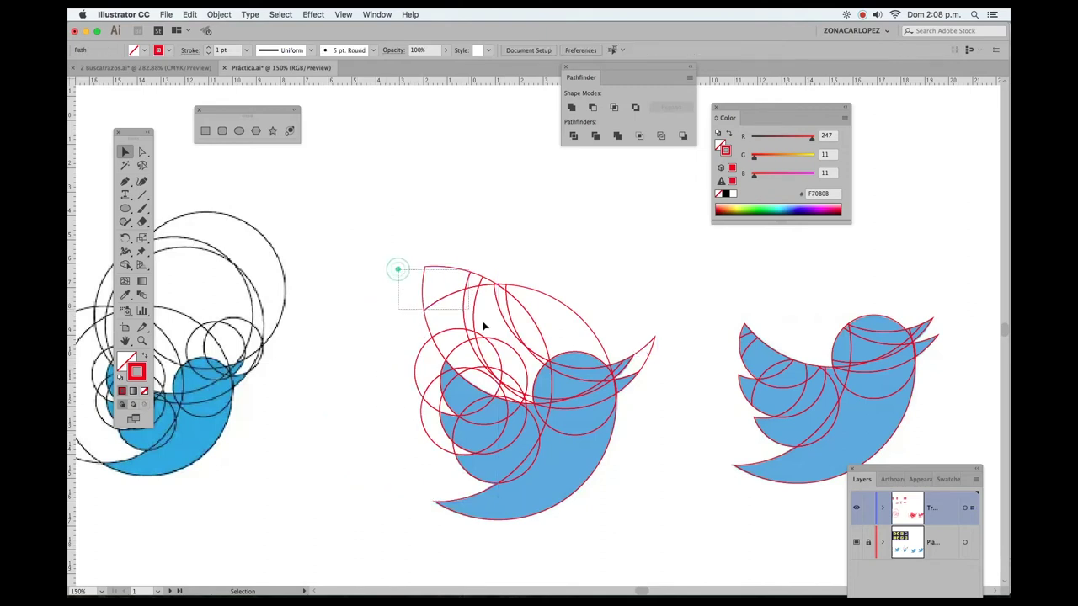
key("Delete")
left_click_drag(444, 298, 511, 356)
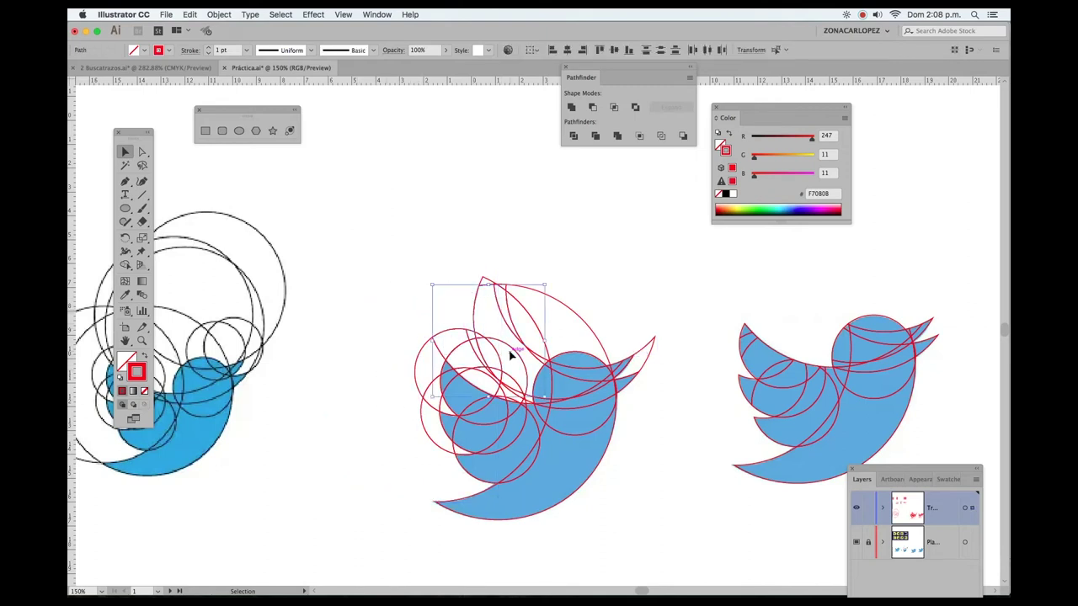
key("Delete")
left_click_drag(467, 281, 507, 310)
key("Delete")
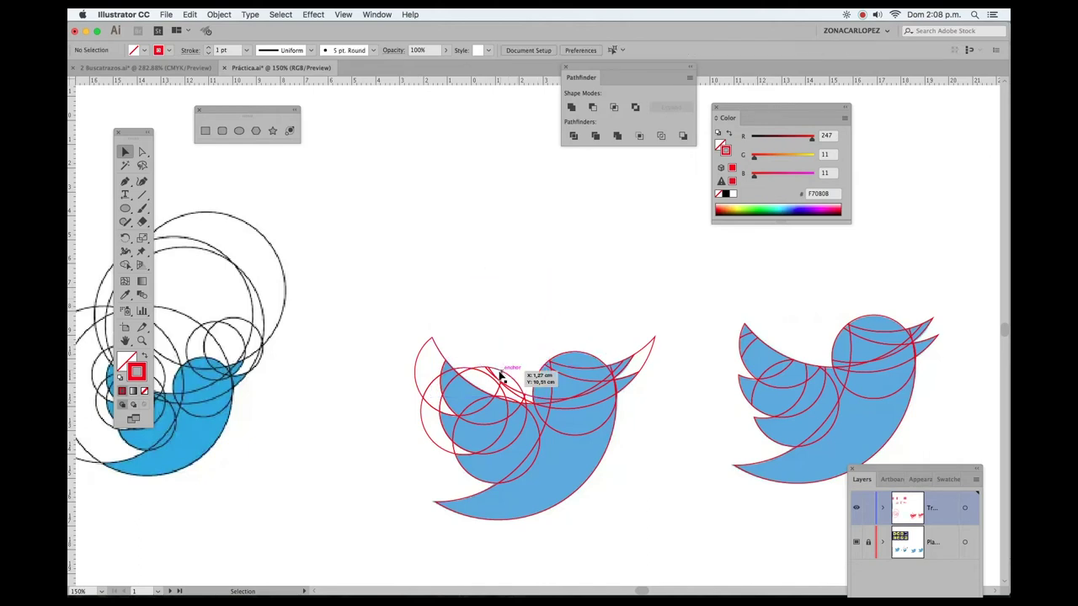
left_click_drag(533, 362, 505, 376)
key("Delete")
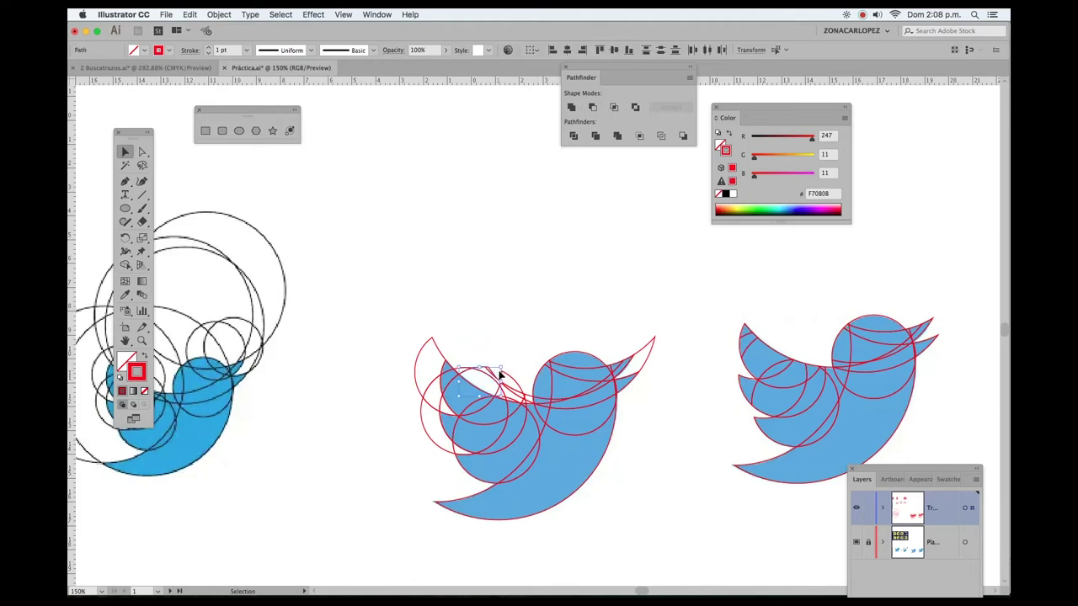
mouse_move(490, 352)
left_mouse_down()
mouse_move(518, 390)
mouse_move(413, 348)
left_mouse_up()
key("Delete")
mouse_move(387, 310)
left_mouse_down()
mouse_move(432, 346)
mouse_move(430, 412)
mouse_move(448, 414)
left_mouse_up()
key("Delete")
Clear the remaining small leftover fragments on the bird, including the beak-tip piece
key("Delete")
left_click(440, 407)
key("Delete")
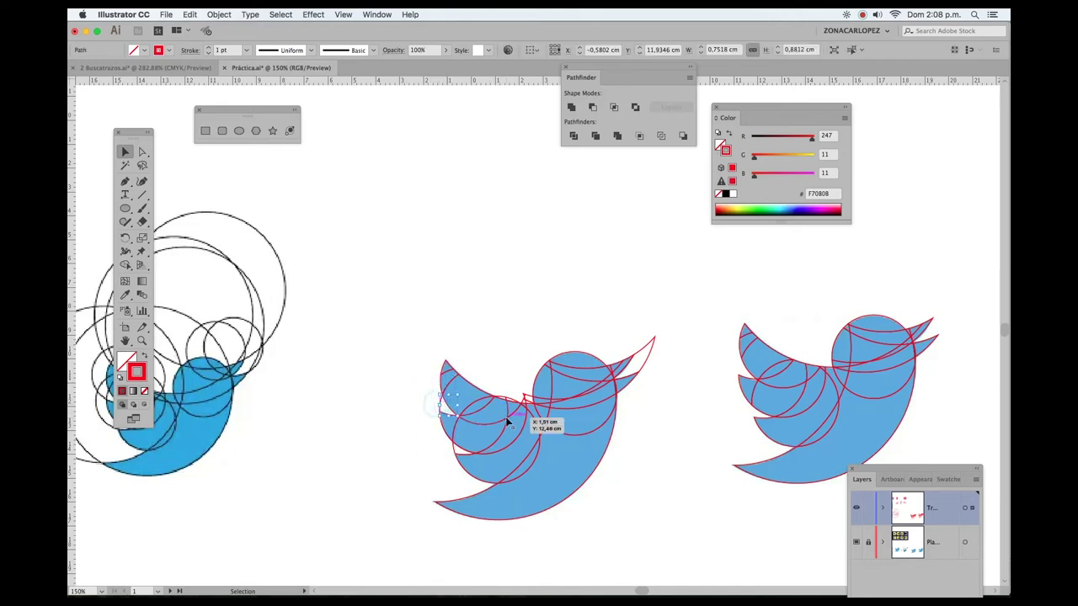
left_click(455, 452)
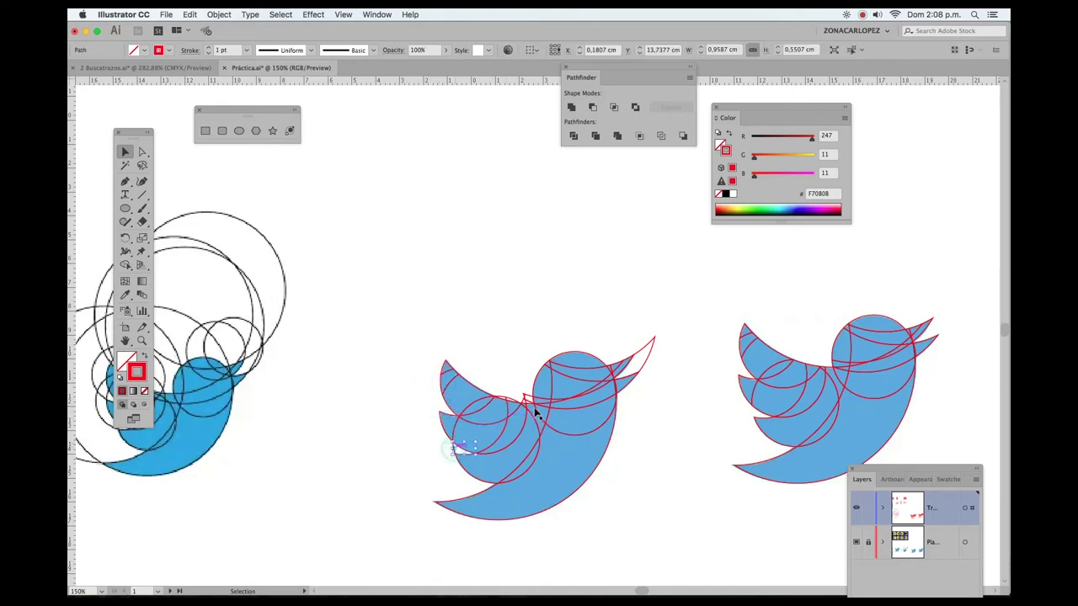
key("Delete")
left_click(524, 399)
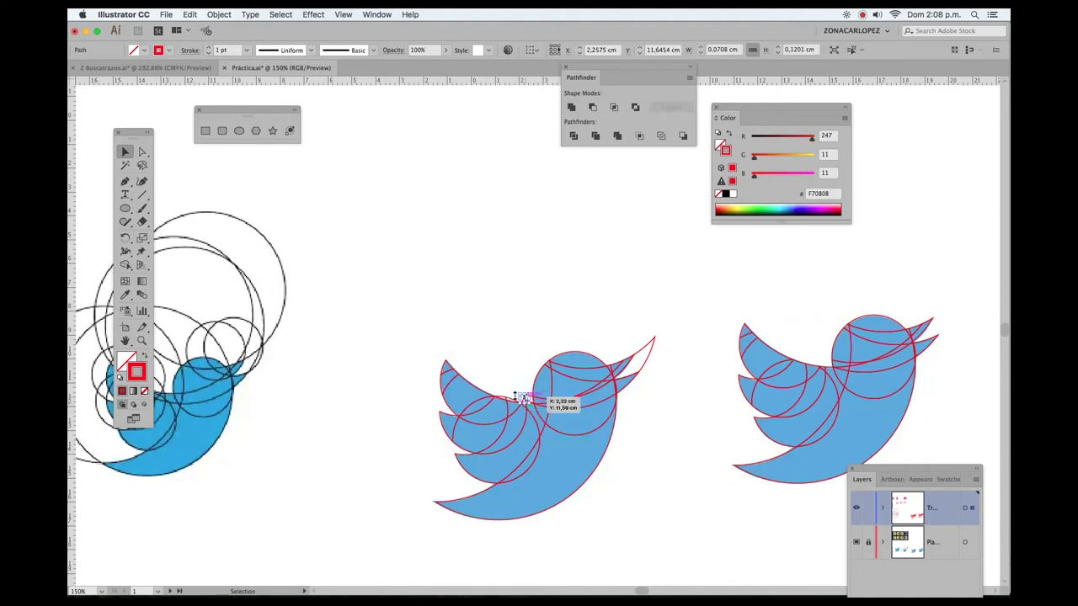
key("Delete")
left_click(510, 398)
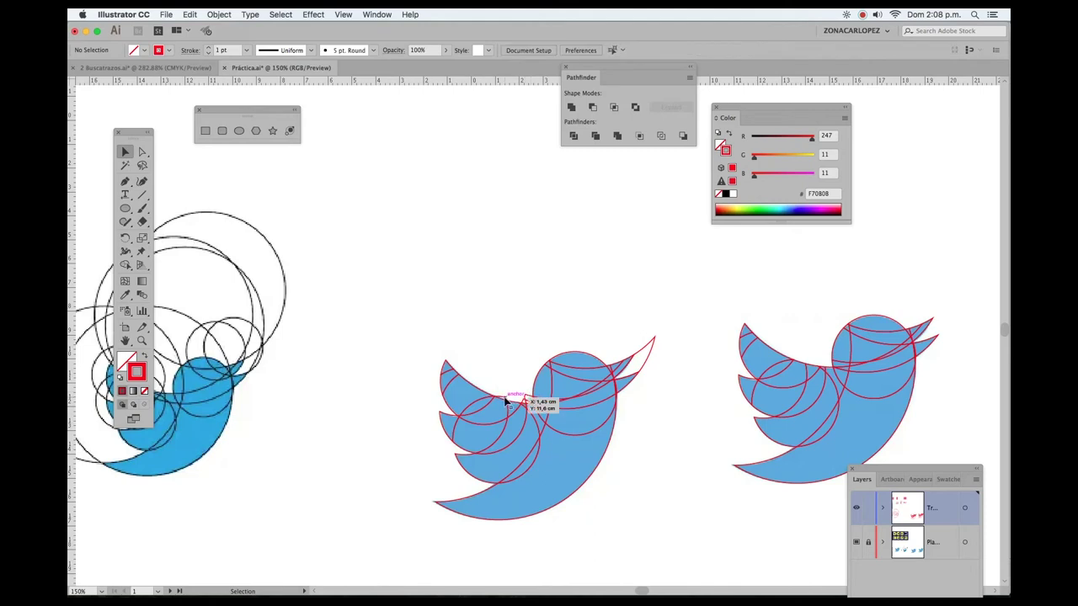
left_click_drag(524, 395, 501, 398)
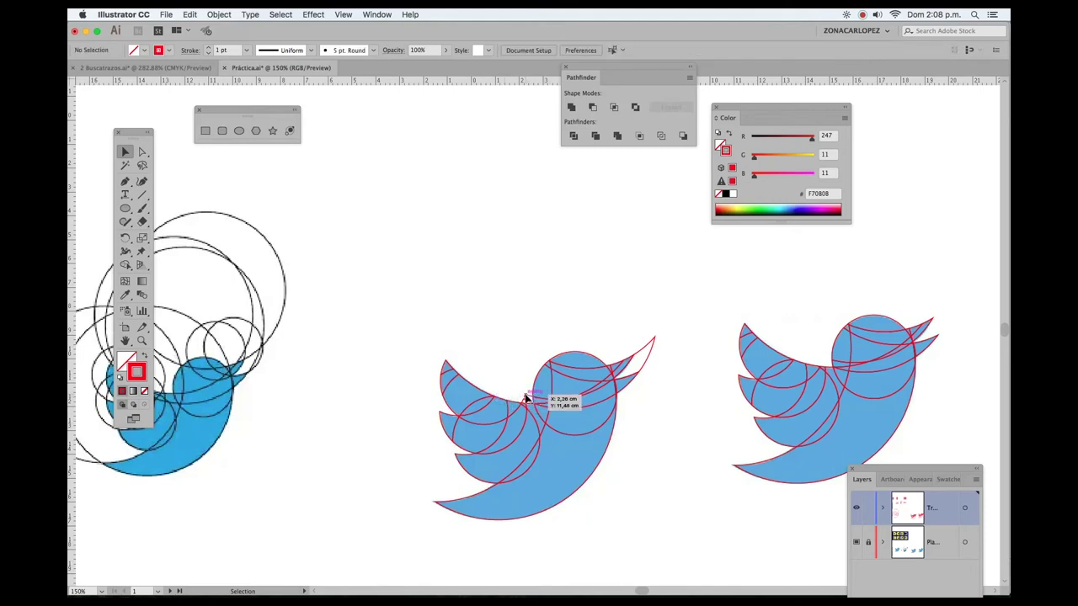
key("Delete")
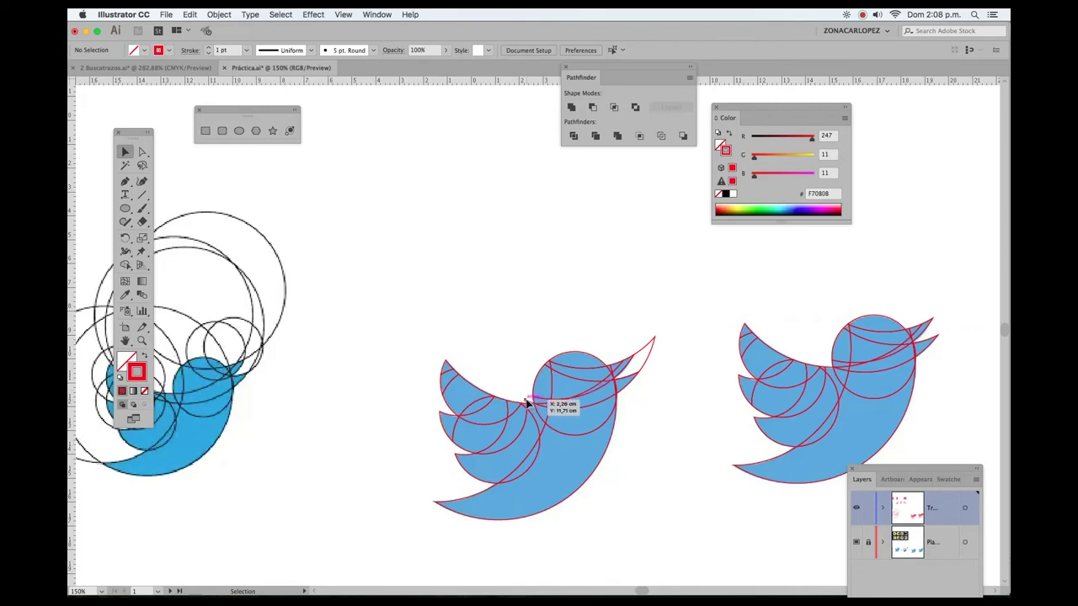
left_click(648, 345)
key("Delete")
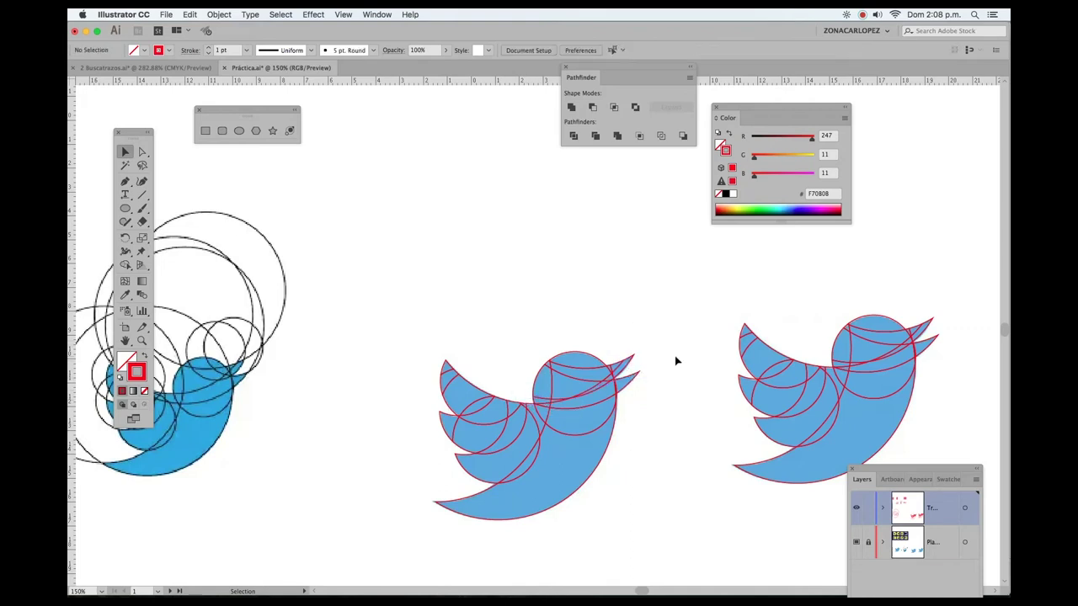
scroll(626, 500, "down", 2)
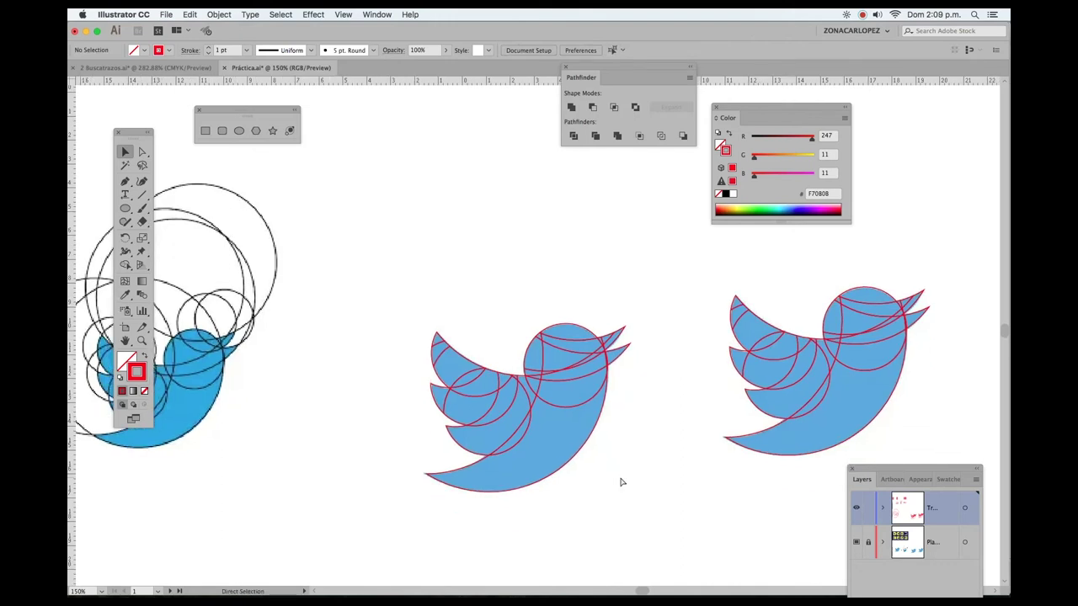
Duplicate the middle bird upward, unite its pieces, and make it solid red with no outline
key("ctrl+y")
key("ctrl+y")
left_click_drag(405, 289, 628, 491)
left_click_drag(543, 392, 517, 189)
left_click_drag(616, 212, 551, 270)
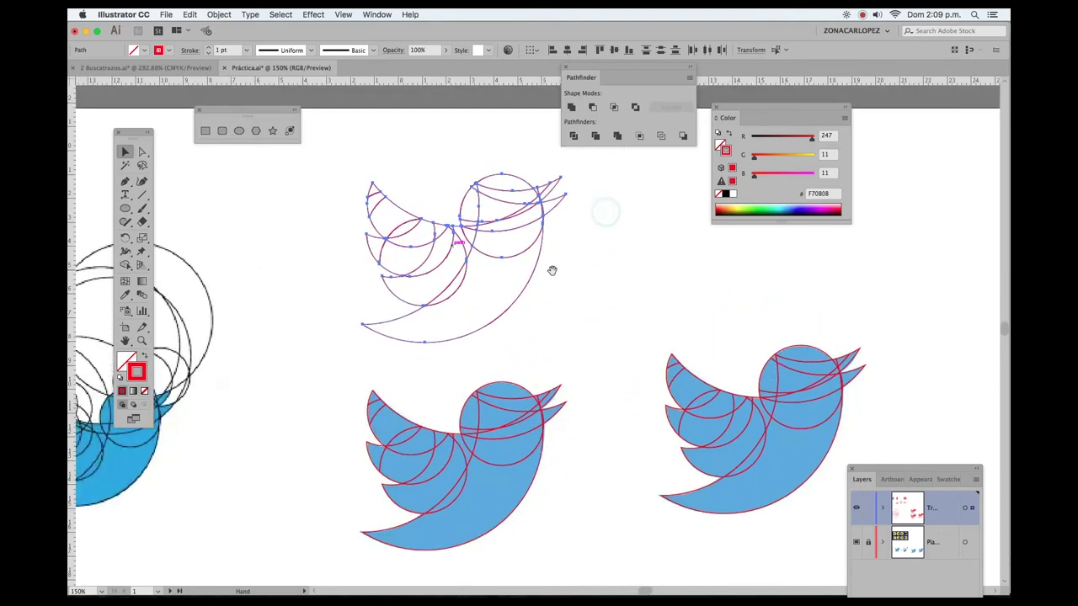
left_click(571, 107)
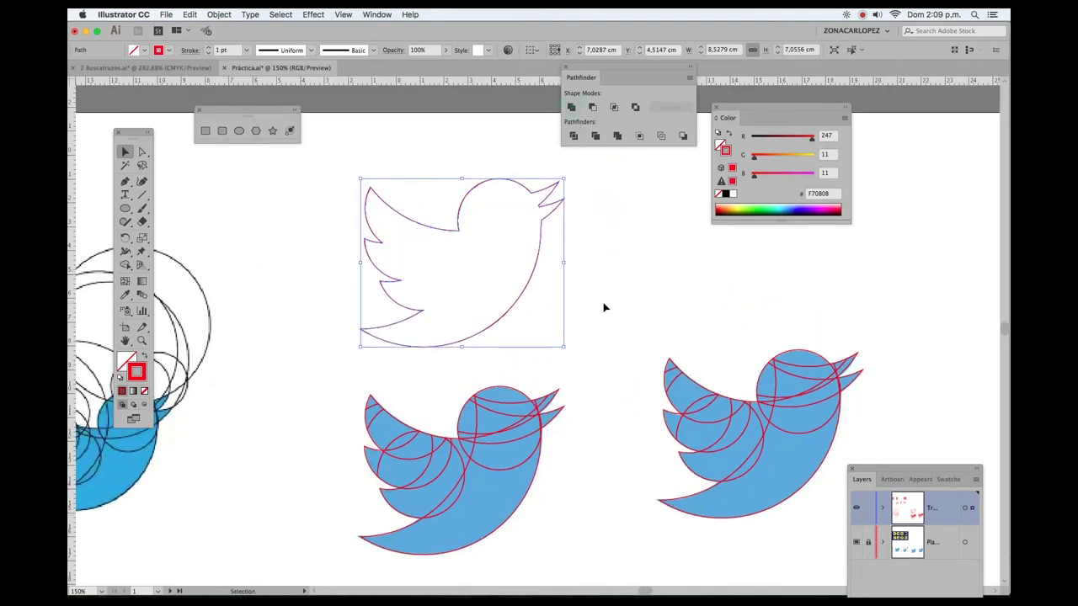
key("shift+x")
left_click(603, 307)
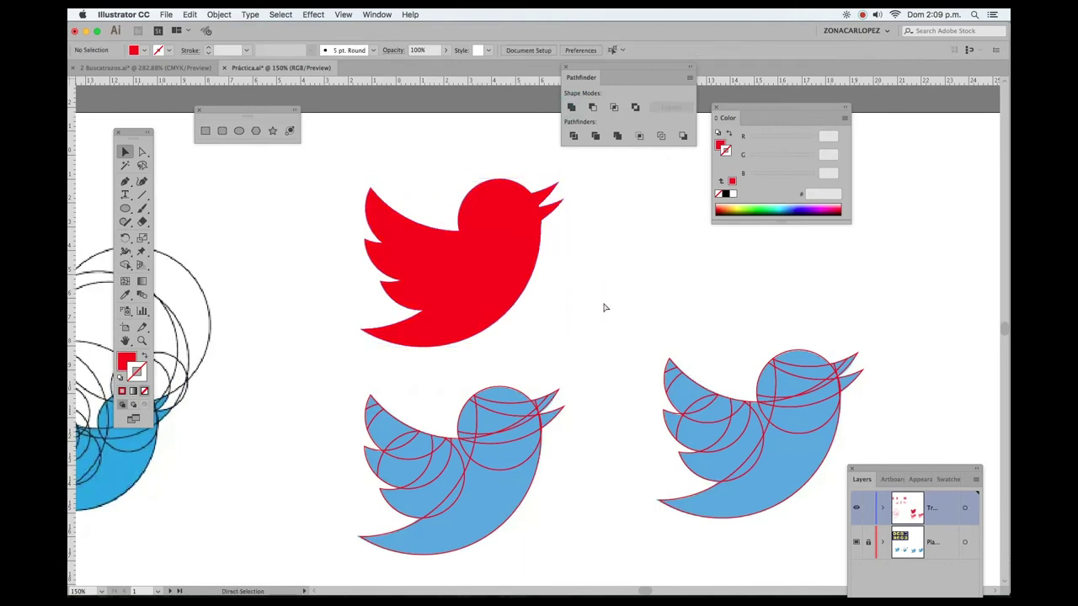
key("ctrl+y")
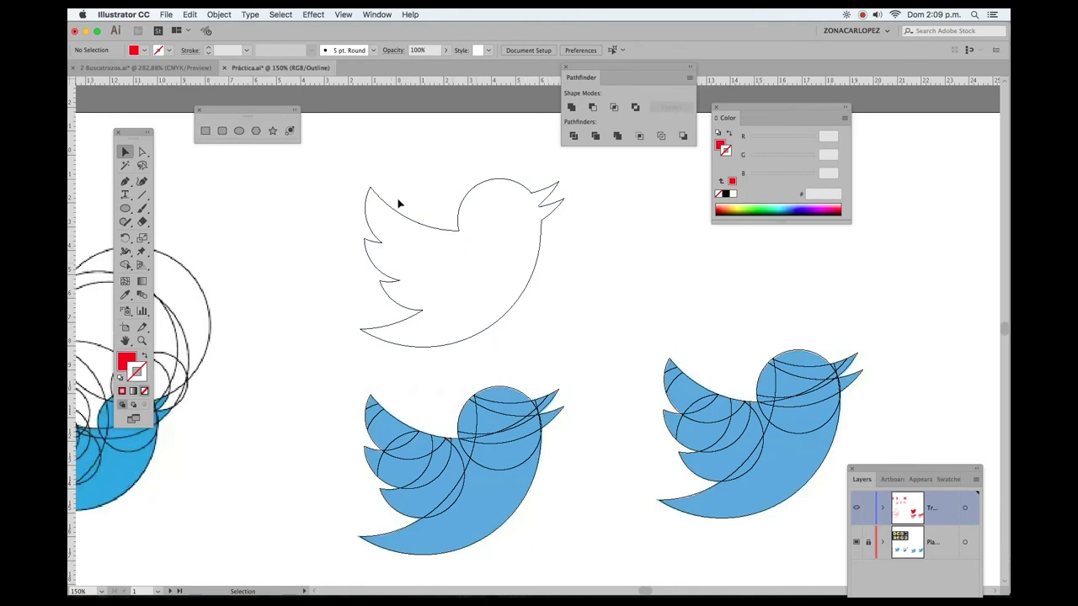
key("ctrl+y")
Zoom out and draw a new square artboard below the bird artwork
key("z")
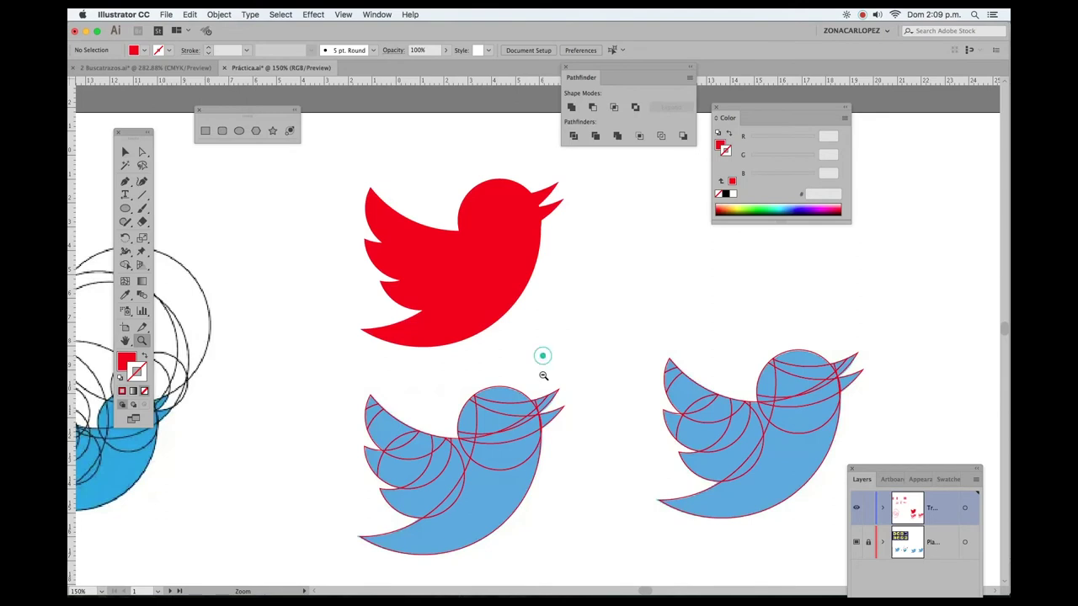
left_click(541, 355, "alt")
left_click(542, 356, "alt")
left_click(543, 374, "alt")
scroll(547, 377, "down", 3)
scroll(547, 377, "left", 4)
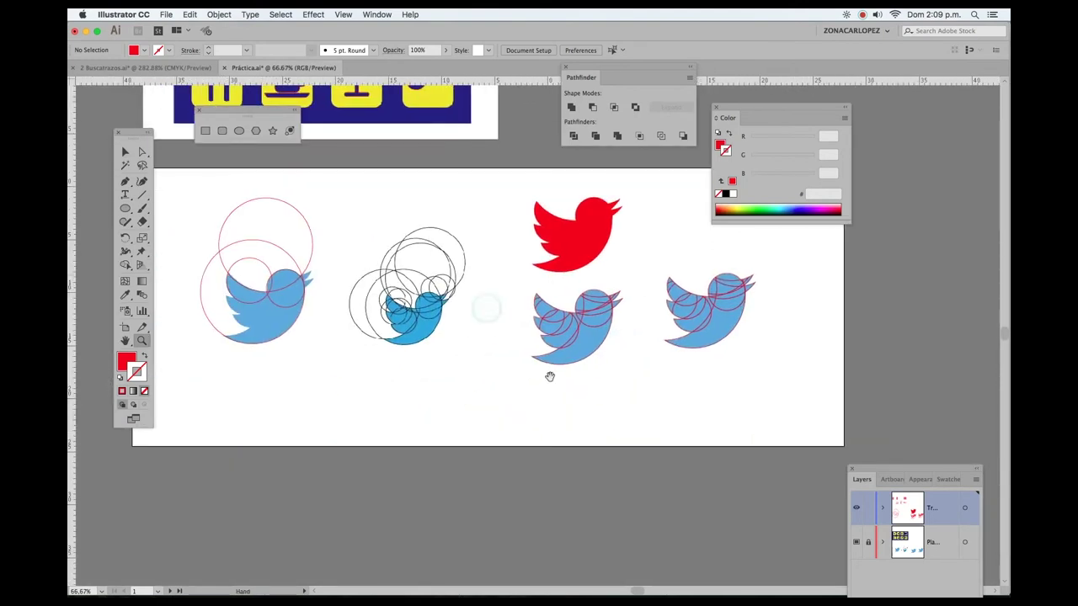
left_click_drag(546, 378, 560, 287)
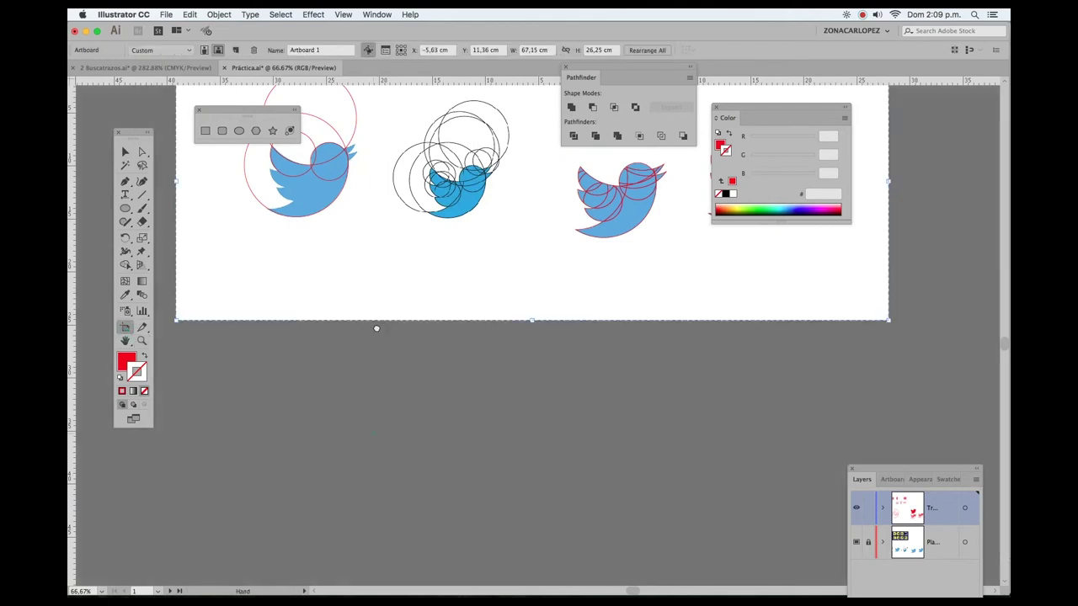
scroll(384, 301, "down", 3)
left_click_drag(255, 249, 387, 433)
left_click_drag(423, 466, 555, 547)
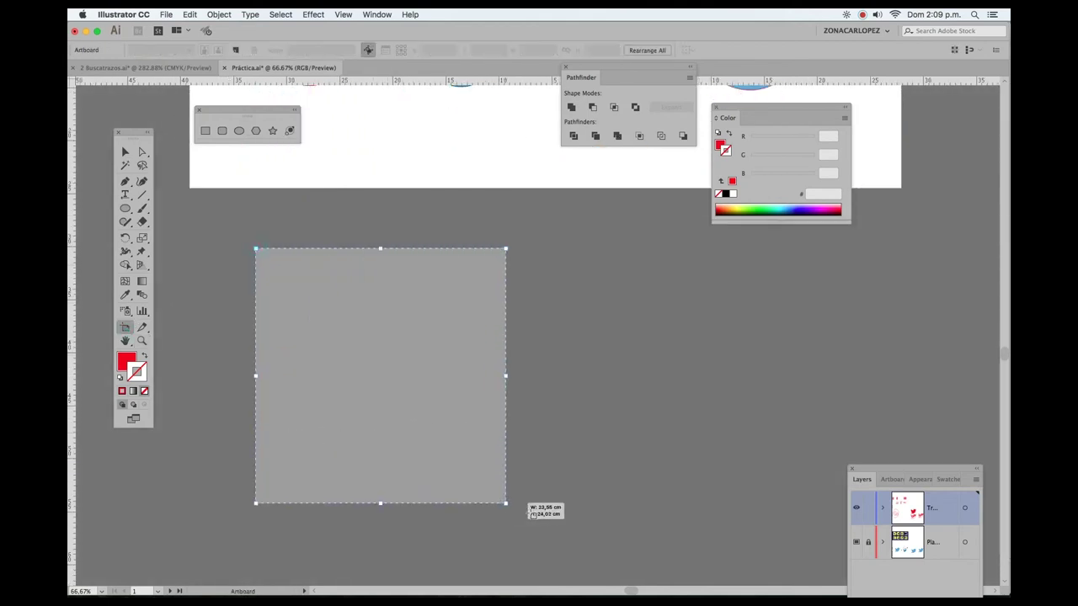
left_click(126, 152)
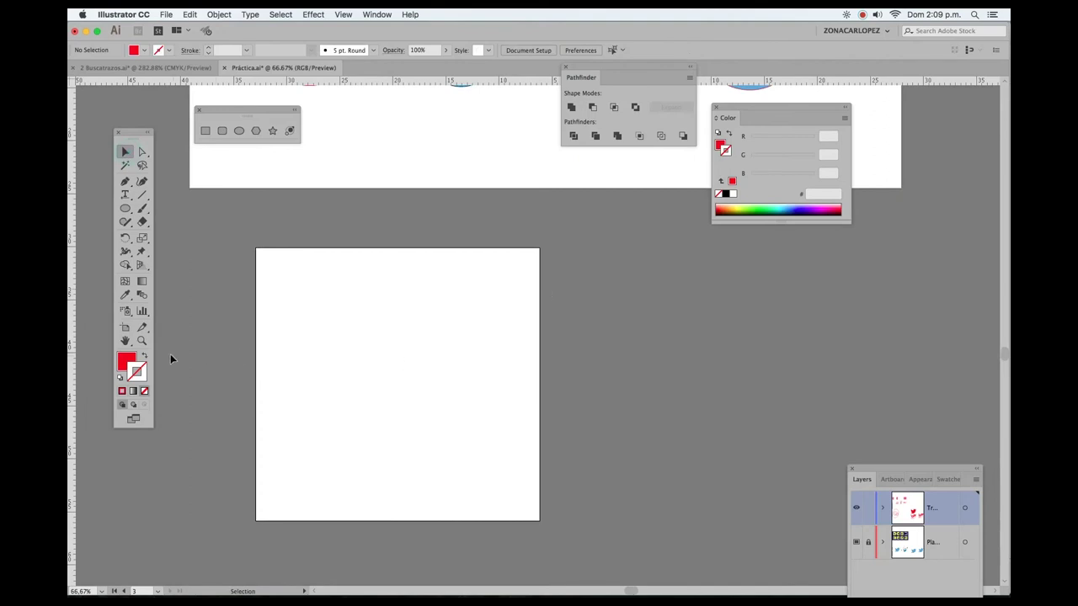
Zoom in to 150% on the new artboard
left_click(141, 340)
left_click(394, 374)
left_click(562, 366)
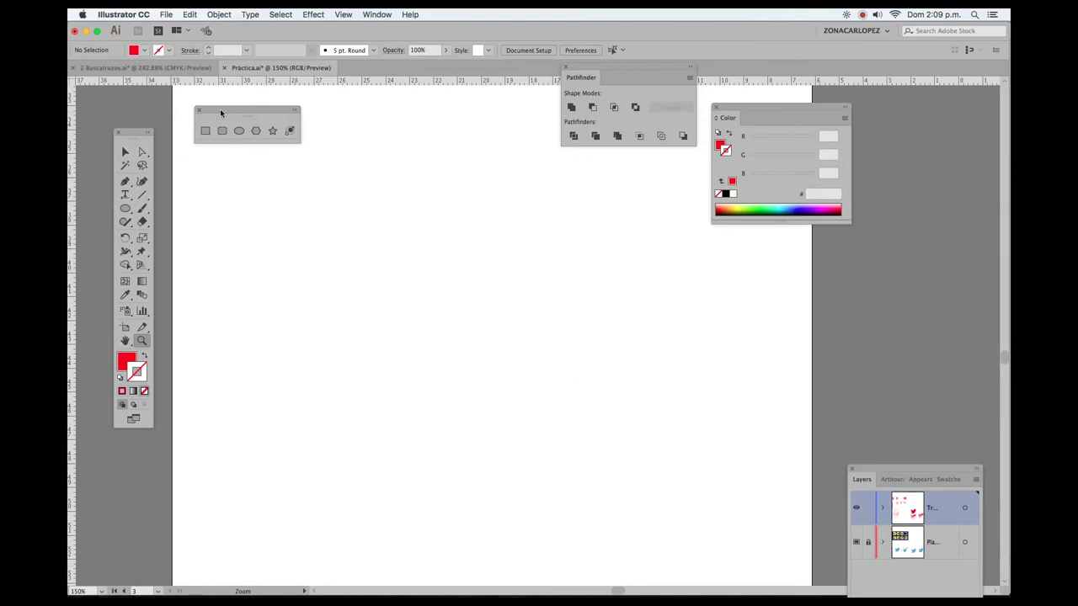
Draw a tall red-outlined ellipse on the new artboard
left_click_drag(221, 112, 194, 102)
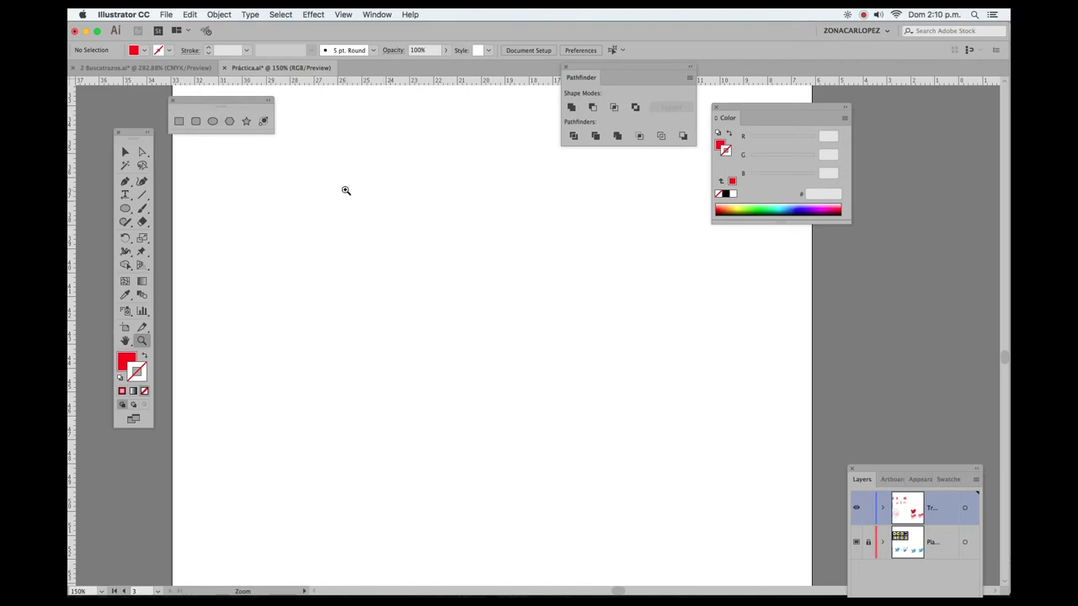
left_click(212, 121)
left_click_drag(354, 262, 451, 406)
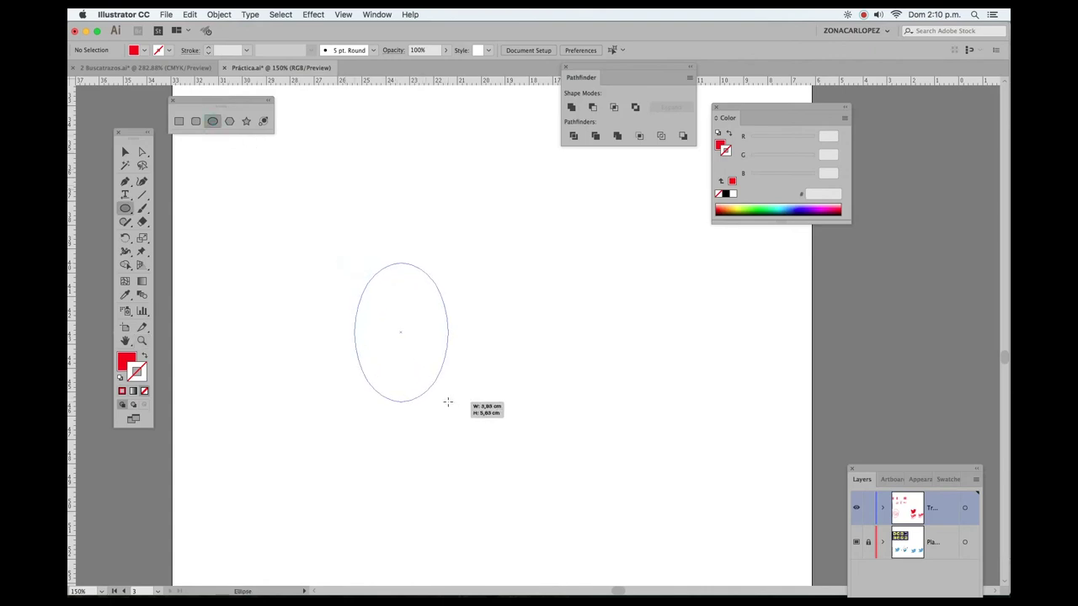
key("v")
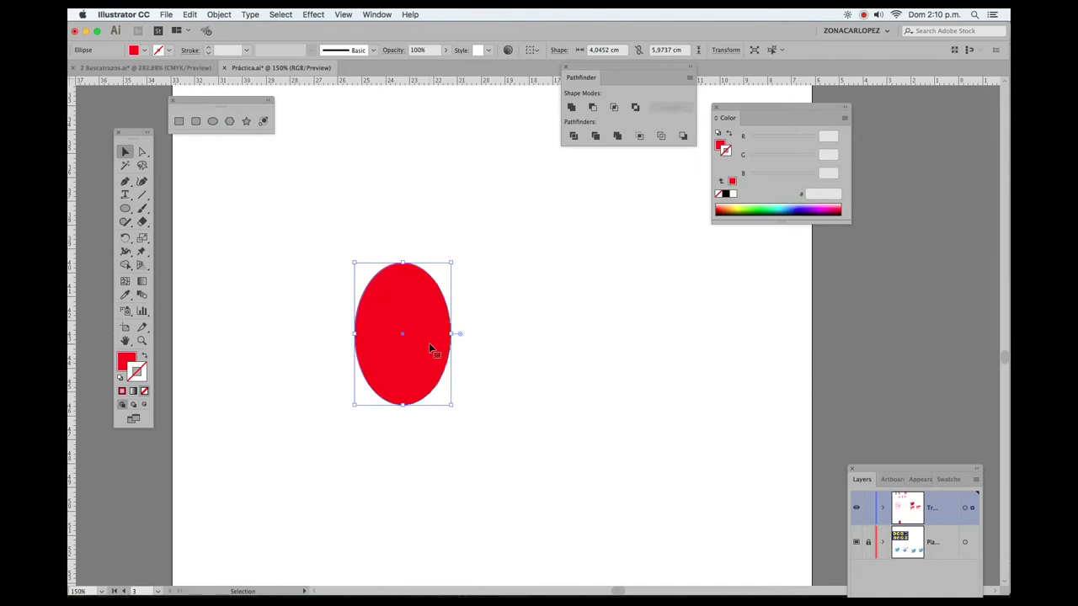
key("shift+x")
left_click(498, 339)
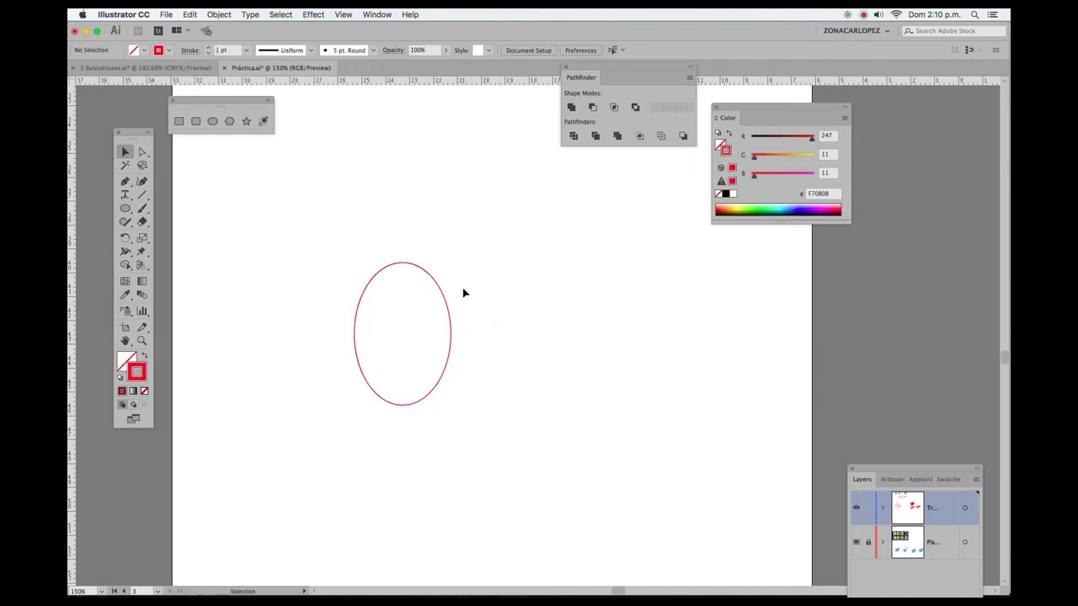
mouse_move(437, 316)
left_mouse_down()
mouse_move(476, 272)
mouse_move(433, 255)
left_mouse_up()
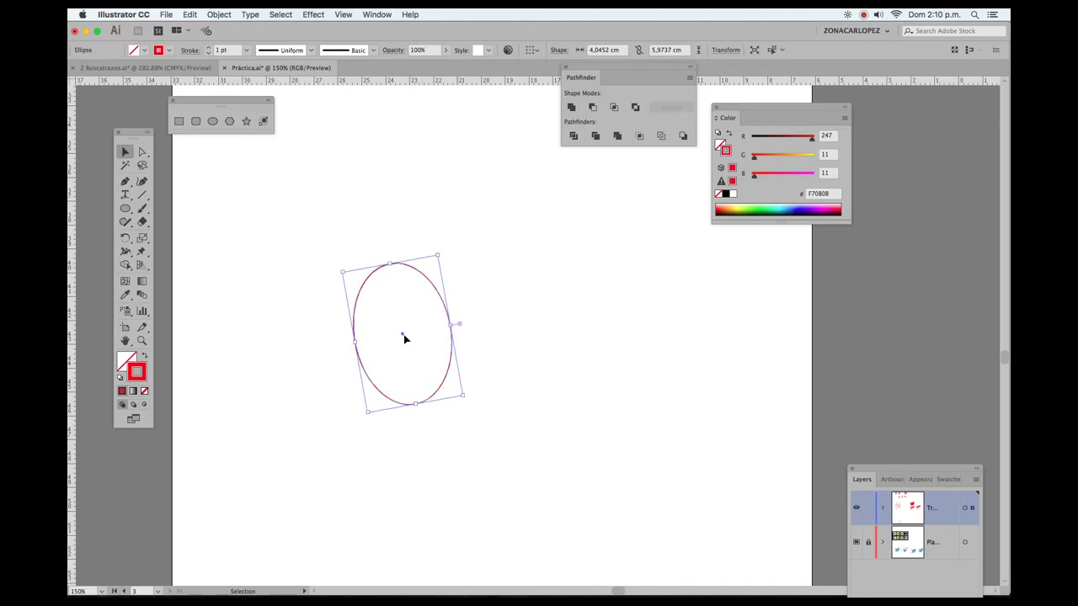
Copy the ellipse to the right and reflect the copy across a vertical axis
mouse_move(404, 338)
left_mouse_down()
mouse_move(631, 398)
mouse_move(546, 362)
left_mouse_up()
left_click(124, 238)
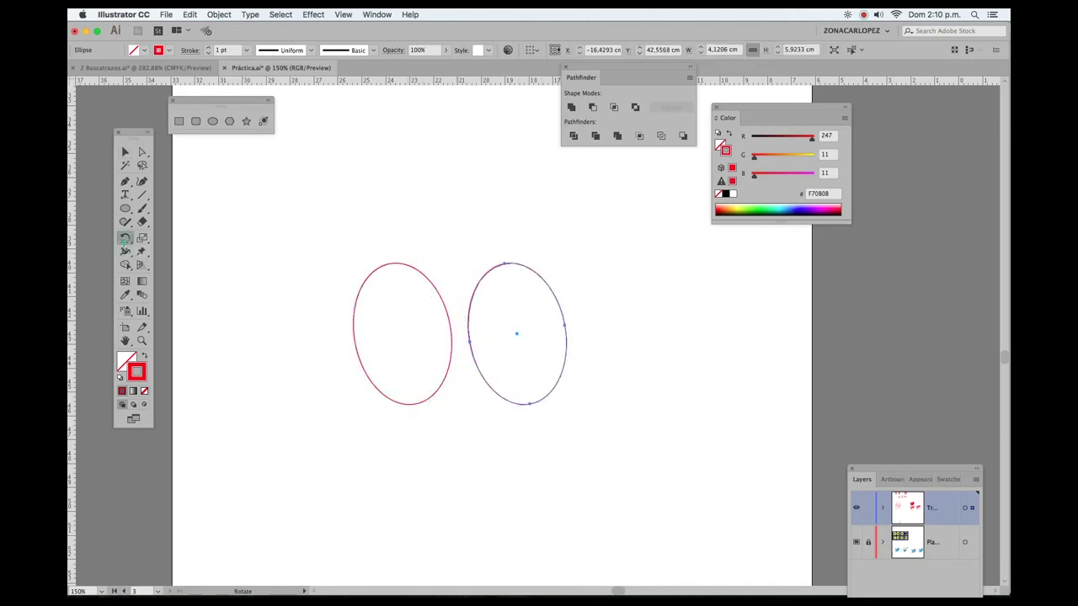
left_click_drag(125, 238, 147, 253)
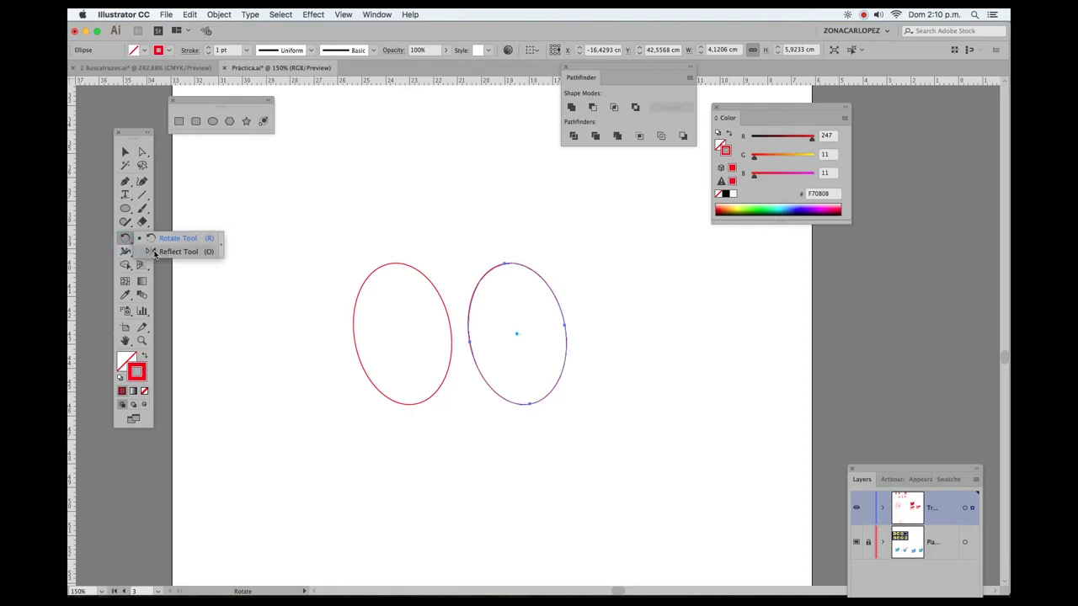
left_click_drag(154, 253, 155, 251)
double_click(126, 239)
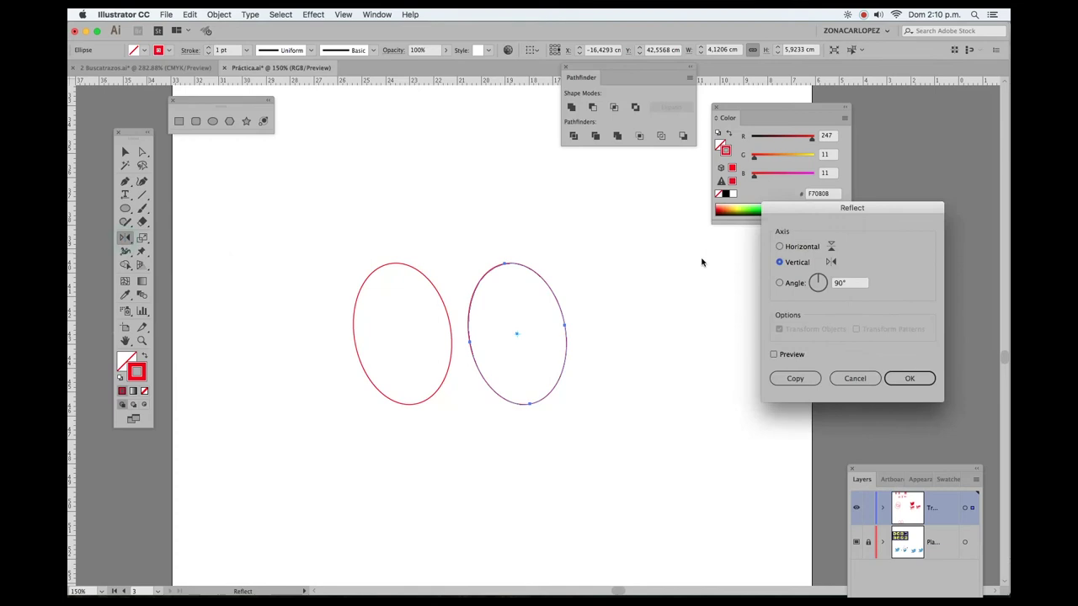
left_click(774, 355)
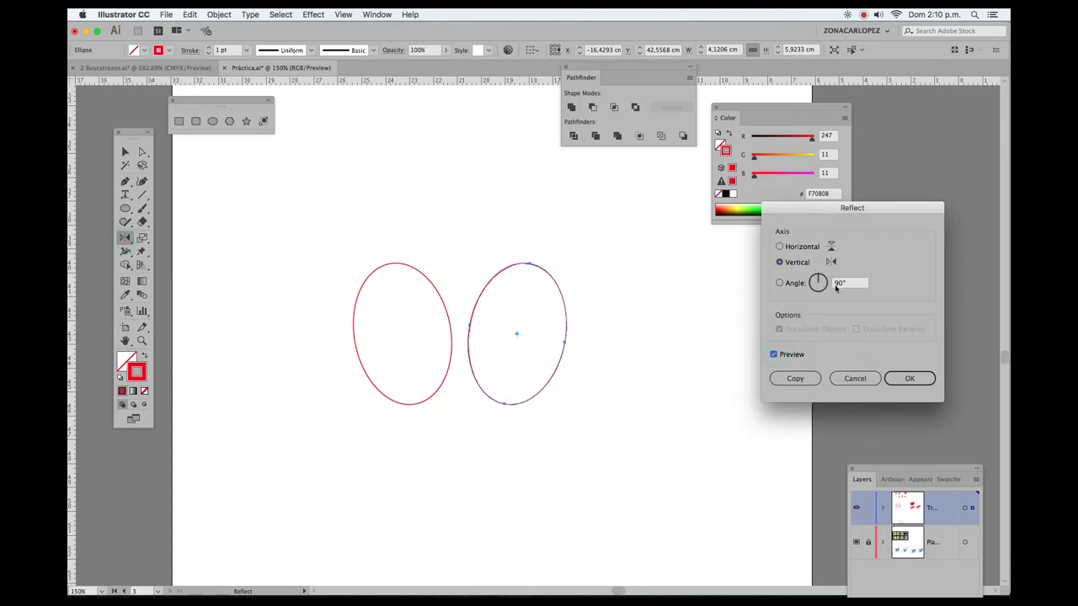
left_click(908, 378)
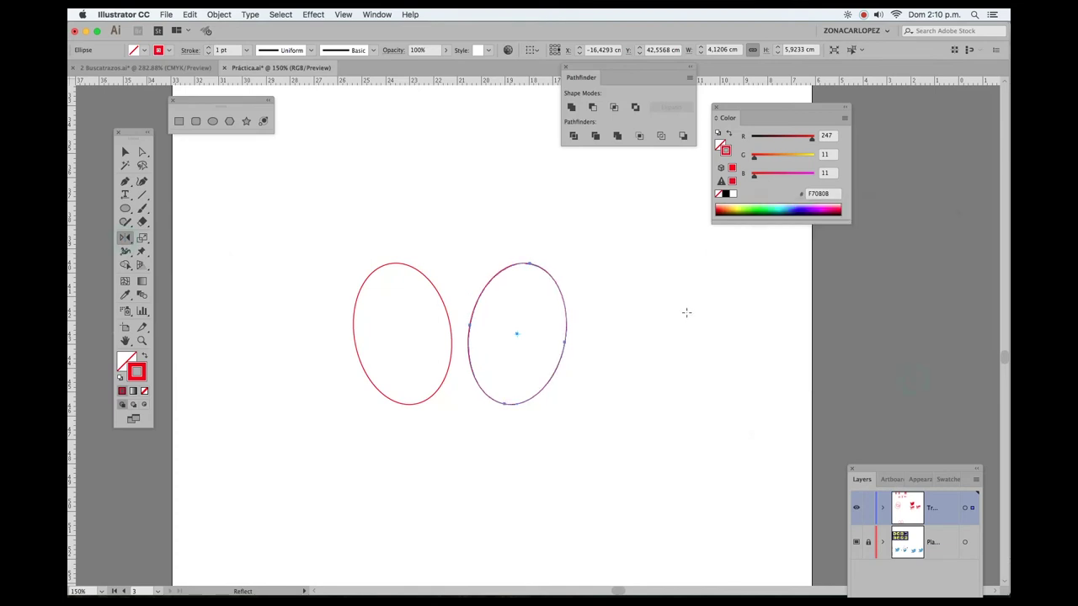
Slide the mirrored ellipse left to overlap the first, then select both ovals
key("v")
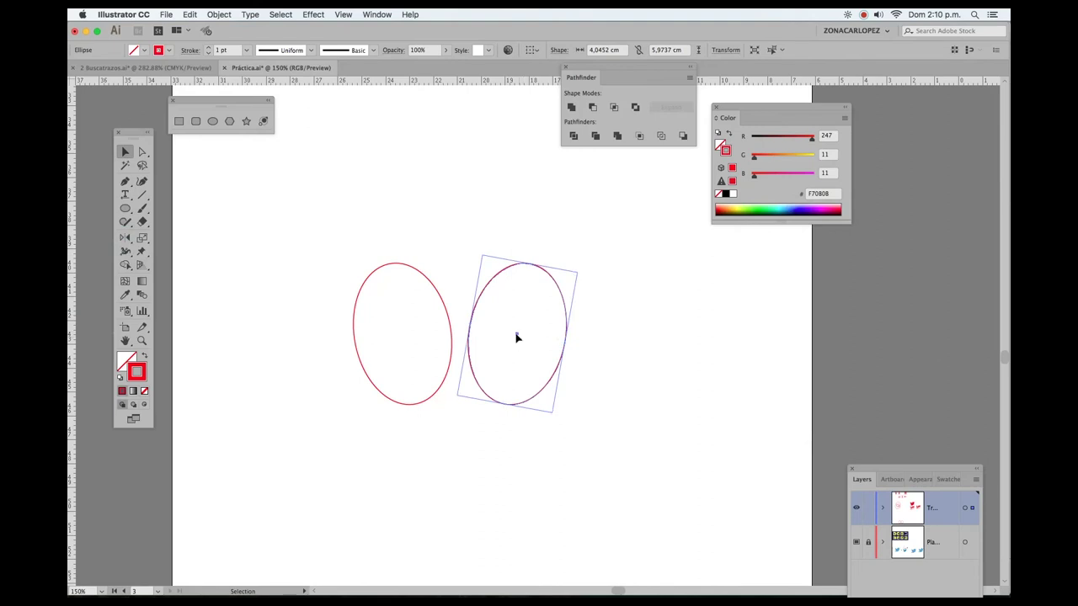
left_click_drag(519, 340, 475, 338)
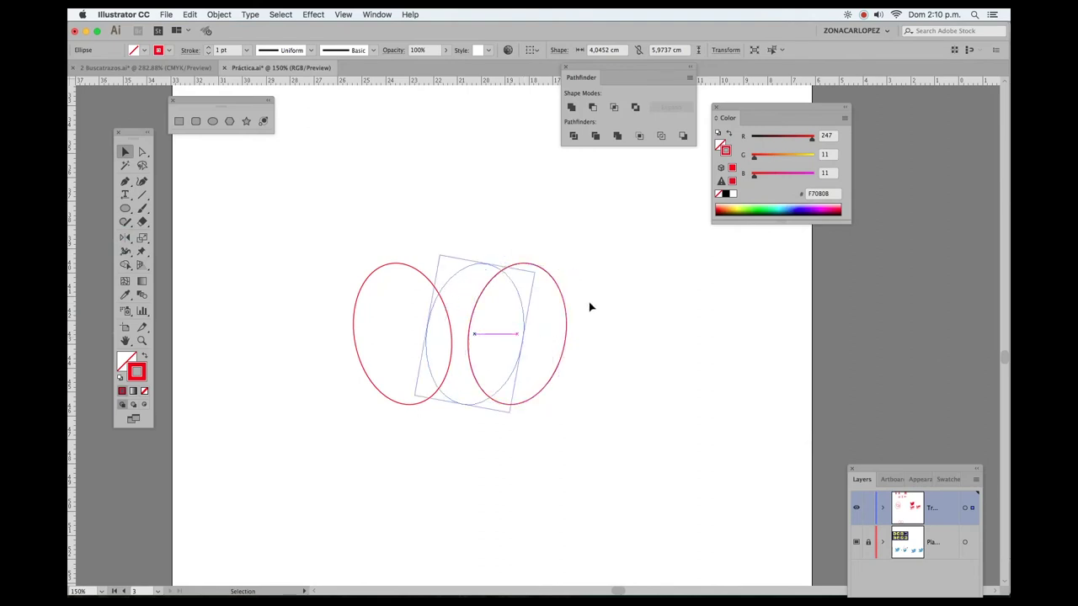
mouse_move(338, 232)
left_mouse_down()
mouse_move(437, 298)
mouse_move(488, 297)
left_mouse_up()
left_click(626, 300)
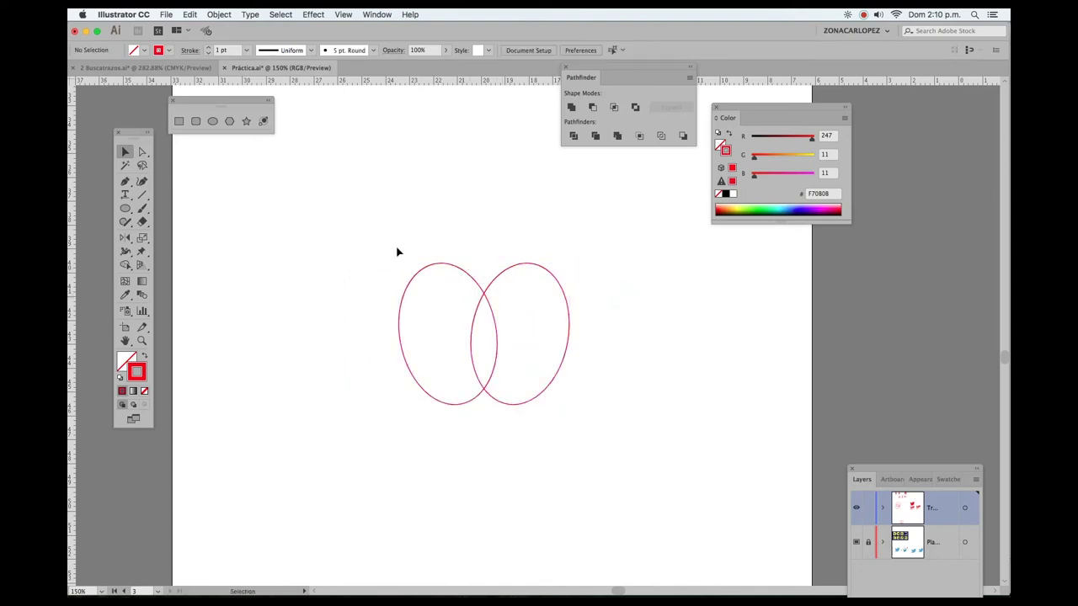
left_click_drag(397, 247, 579, 327)
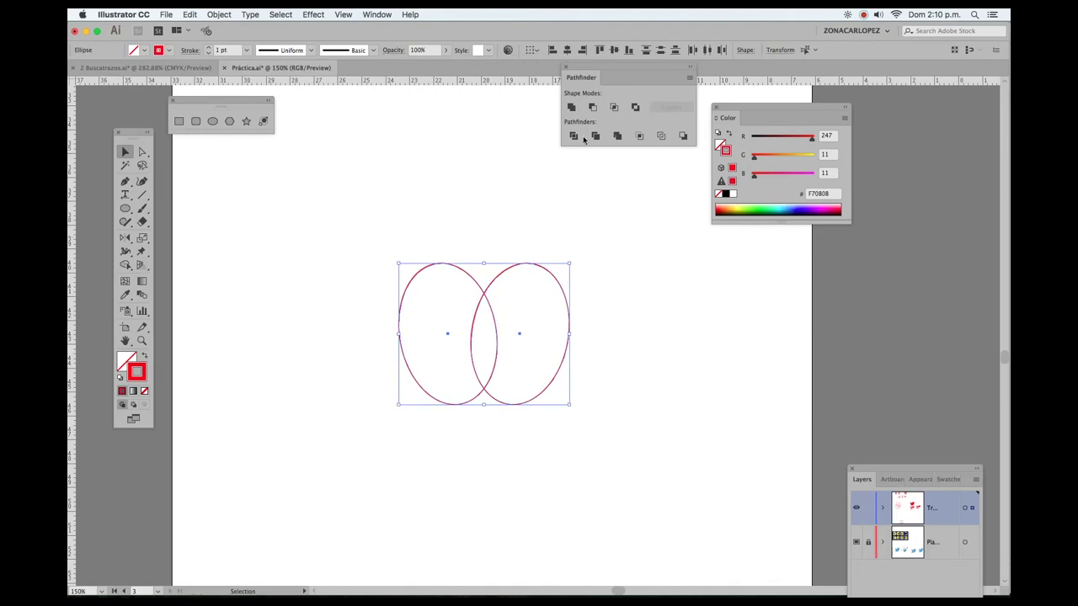
Unite the two ellipses into an apple outline and round its top and bottom dips
left_click(571, 107)
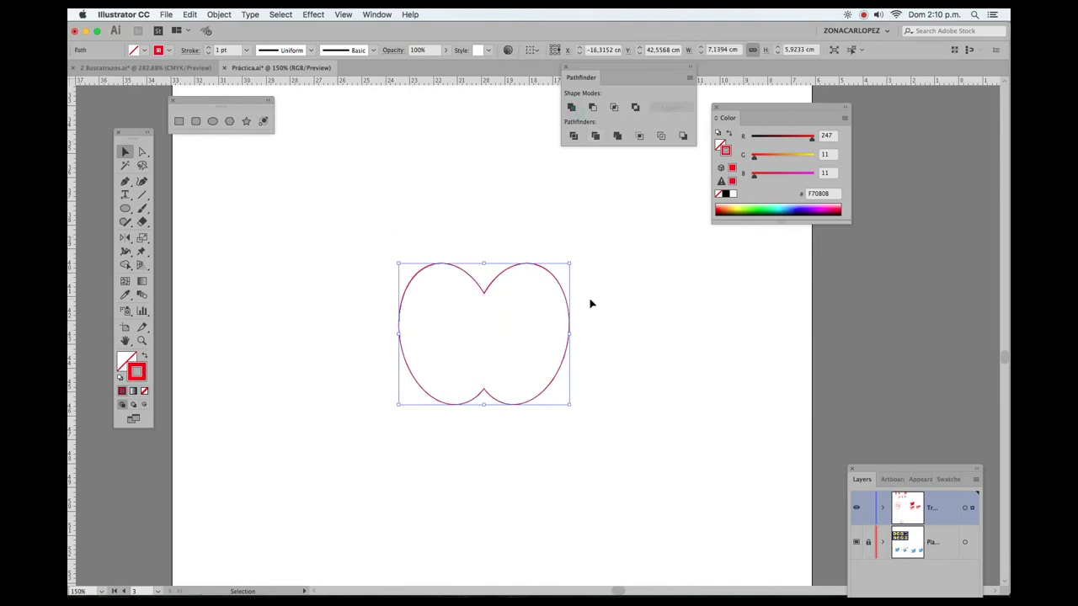
left_click(142, 154)
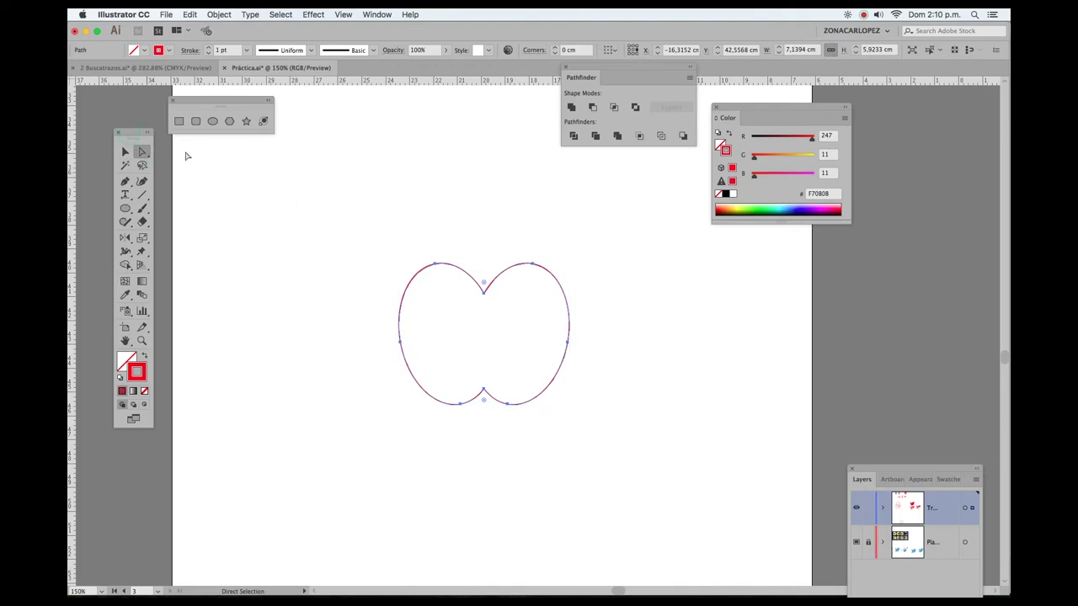
left_click_drag(135, 131, 293, 202)
left_click(484, 288)
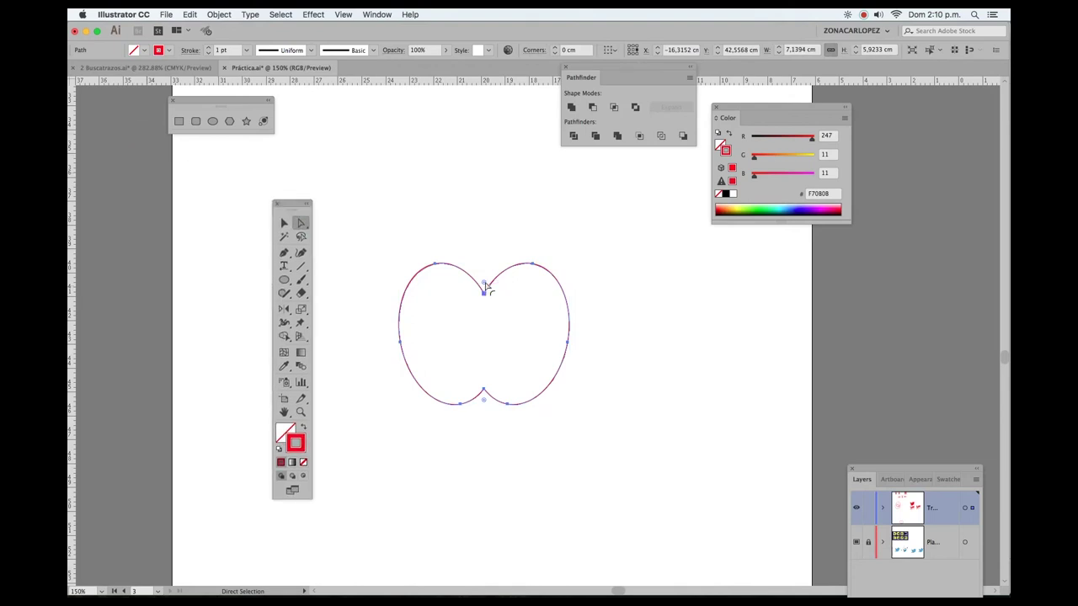
left_click_drag(486, 288, 491, 240)
key("v")
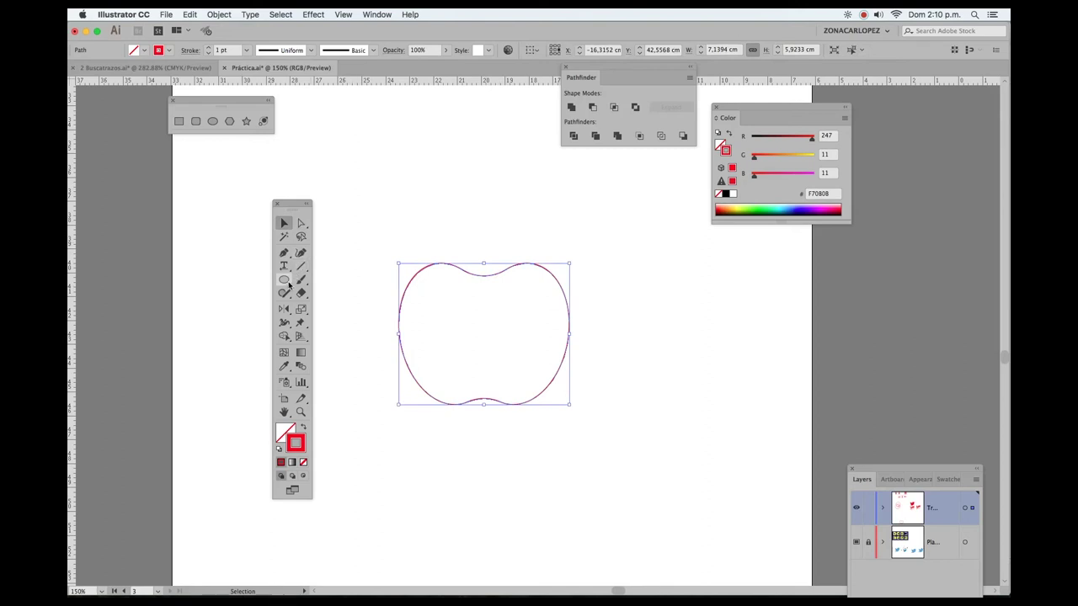
left_click(285, 280)
Draw a circle over the apple's right edge and subtract it with Minus Front
mouse_move(586, 308)
left_mouse_down()
mouse_move(627, 343)
mouse_move(607, 334)
left_mouse_up()
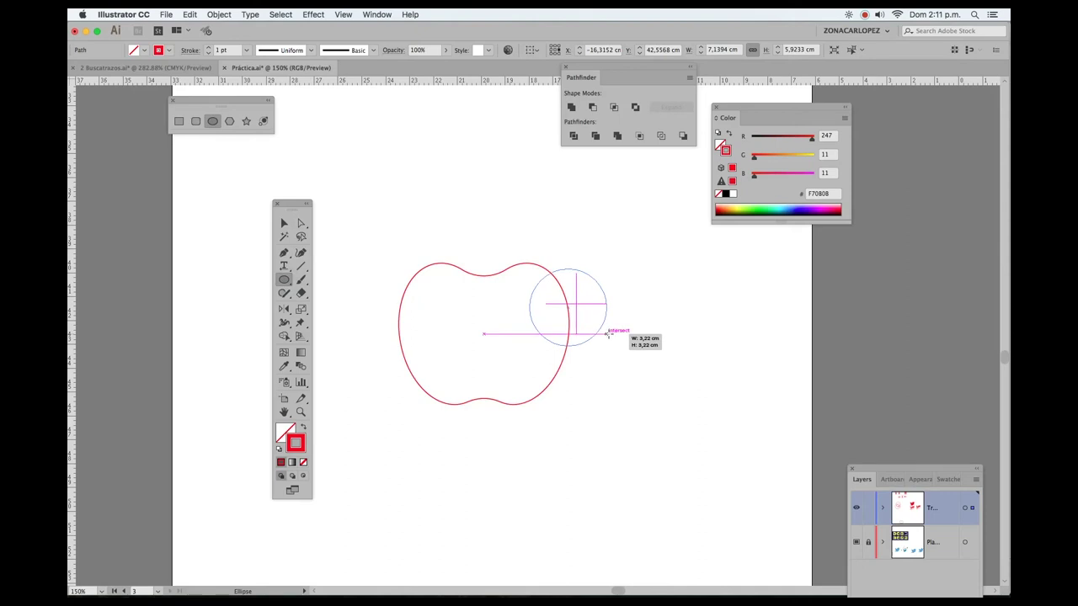
left_click_drag(608, 334, 634, 329)
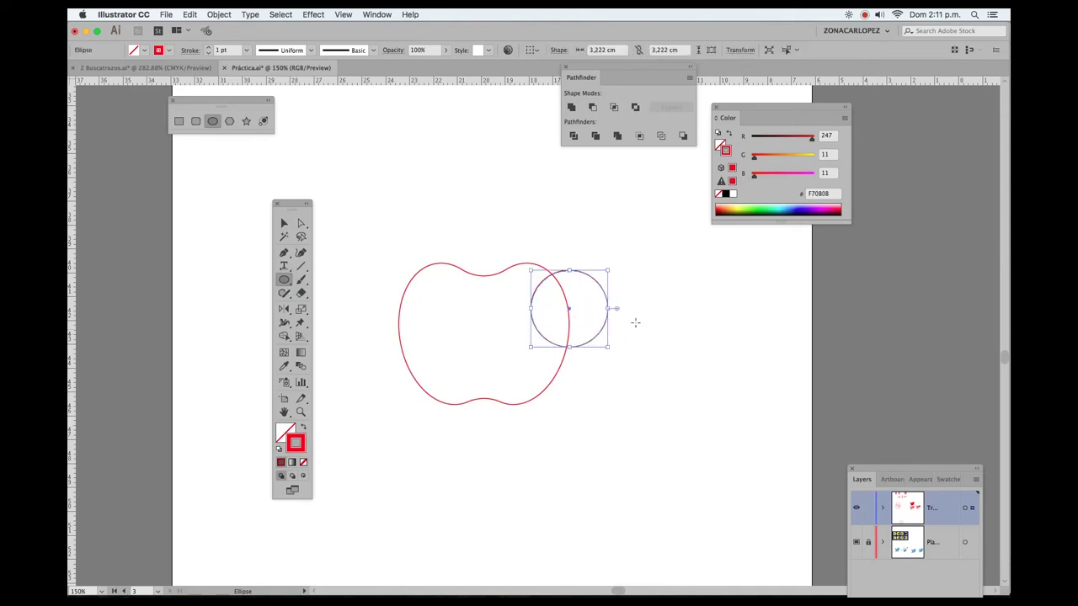
key("v")
mouse_move(473, 428)
left_mouse_down()
mouse_move(482, 389)
mouse_move(484, 421)
left_mouse_up()
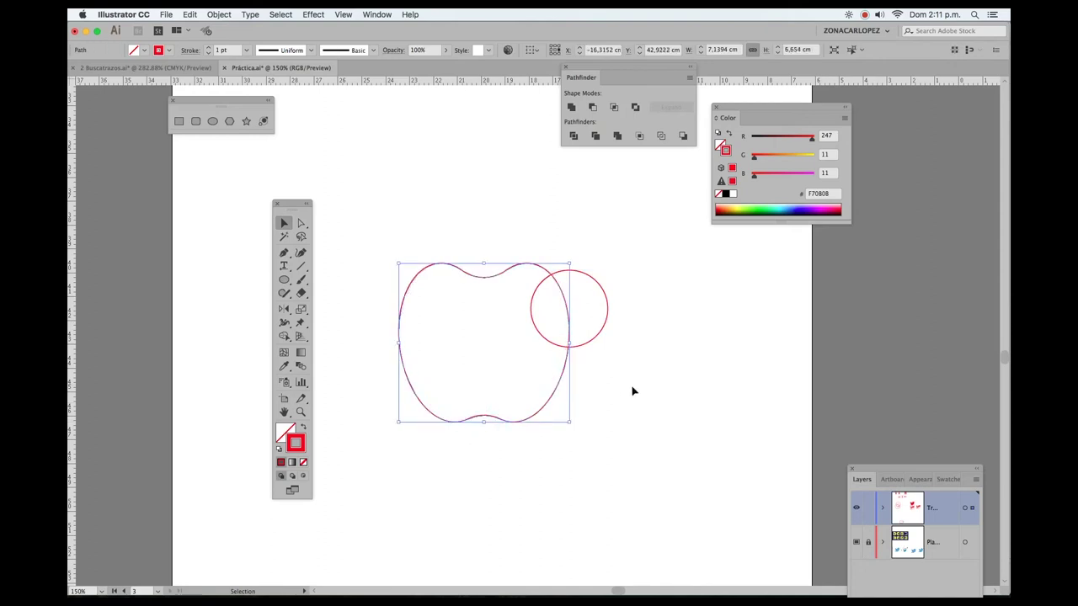
left_click(611, 330)
mouse_move(606, 324)
left_mouse_down()
mouse_move(606, 335)
mouse_move(623, 331)
left_mouse_up()
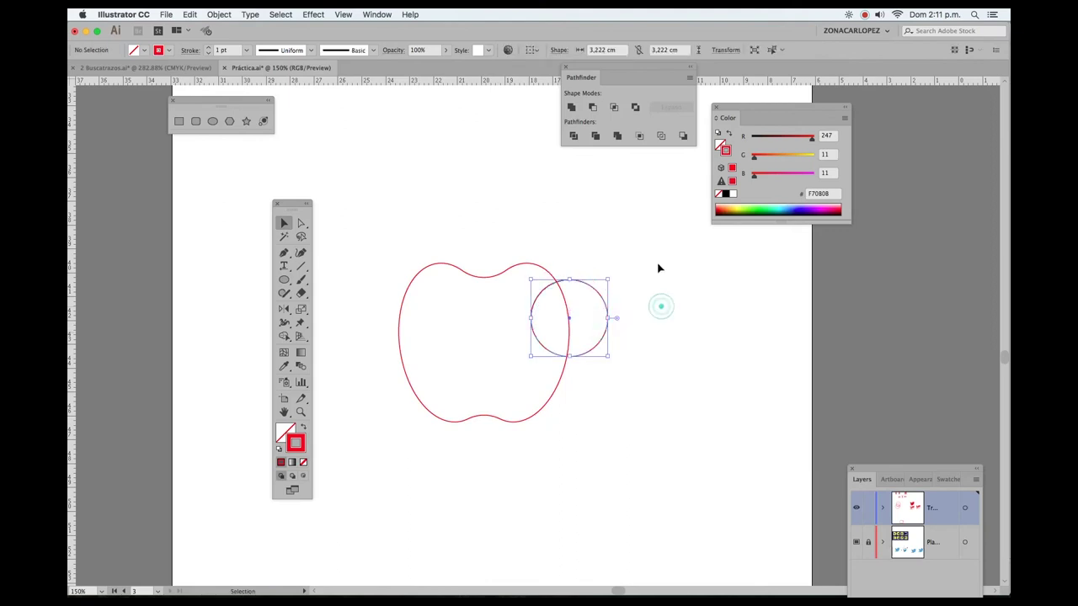
left_click_drag(657, 261, 519, 342)
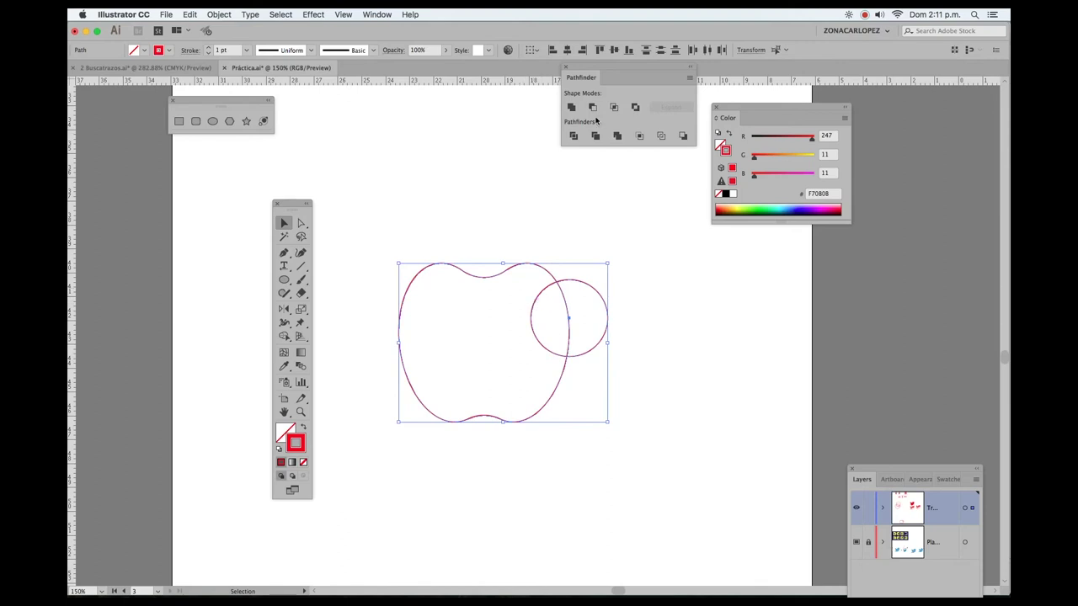
left_click(592, 107)
left_click(632, 259)
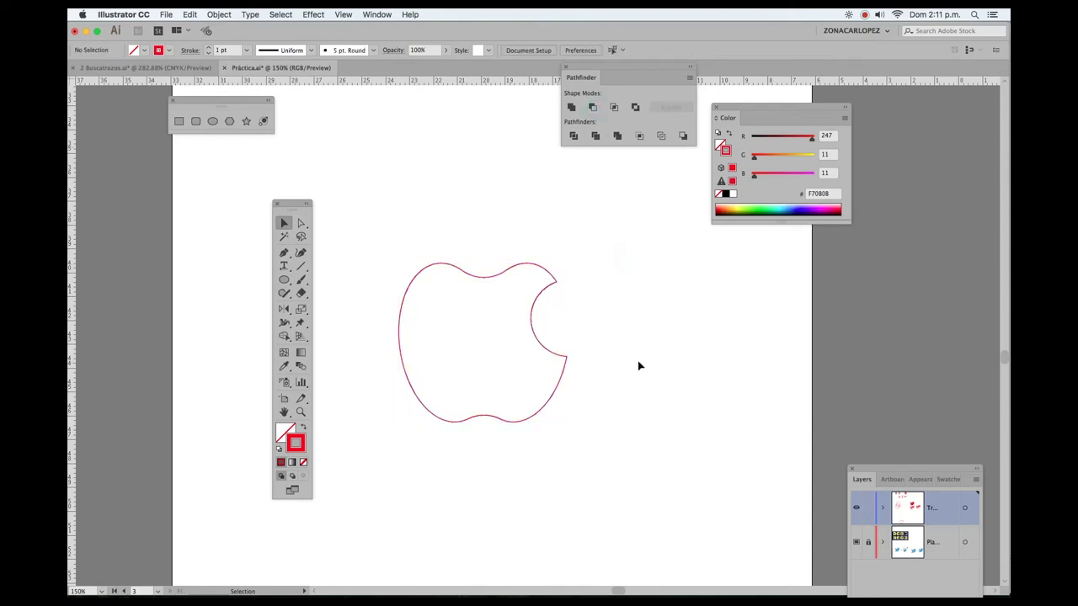
Turn a circle above the apple into a narrow pointed leaf with corner anchors
left_click(287, 280)
mouse_move(434, 142)
left_mouse_down()
mouse_move(472, 211)
mouse_move(516, 223)
left_mouse_up()
key("v")
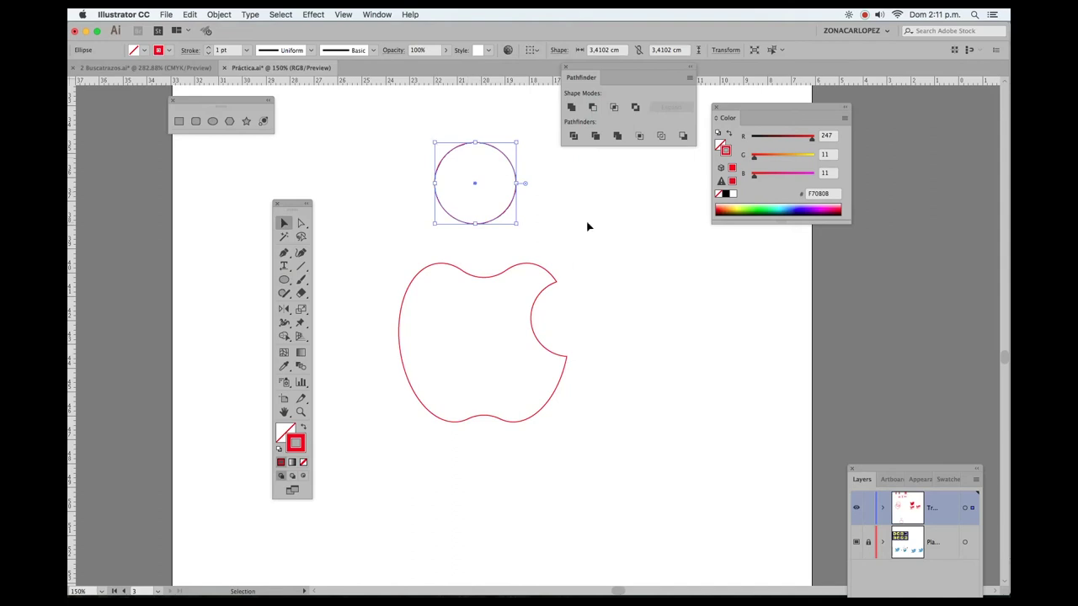
key("a")
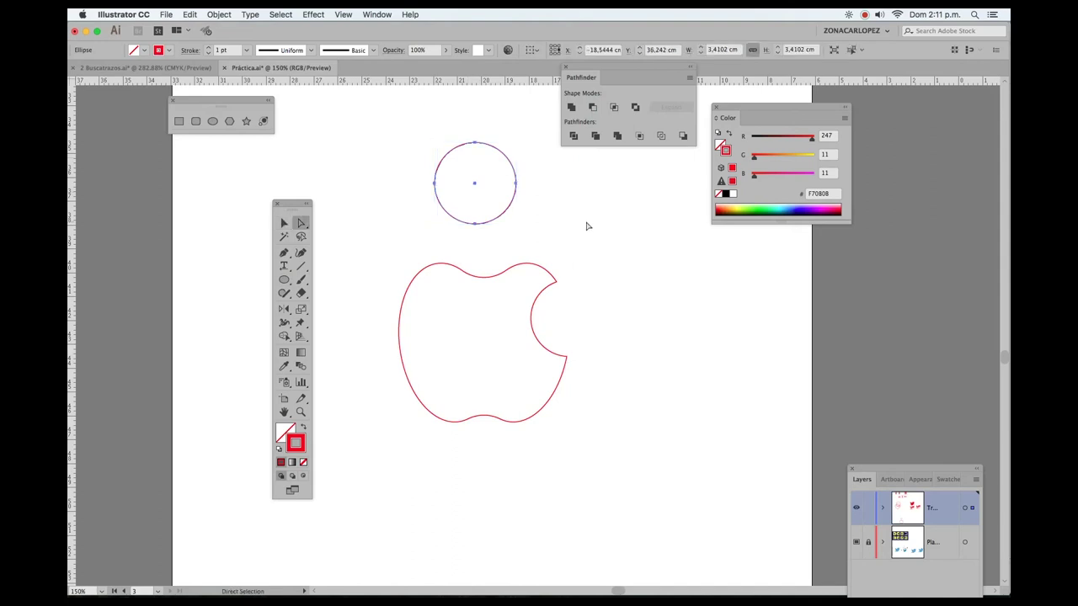
left_click(474, 143)
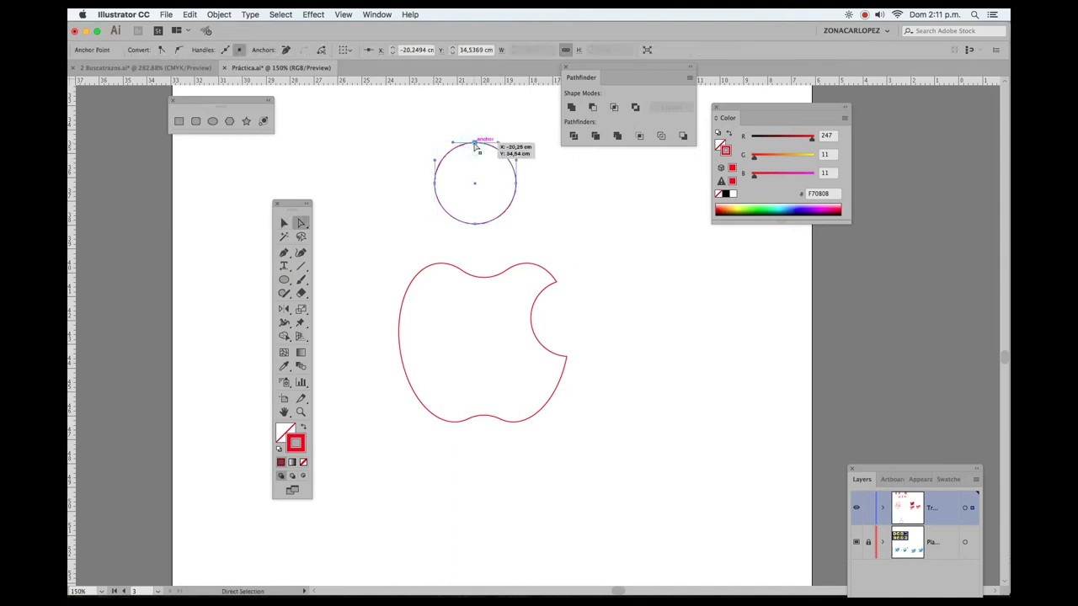
left_click(475, 222, "alt")
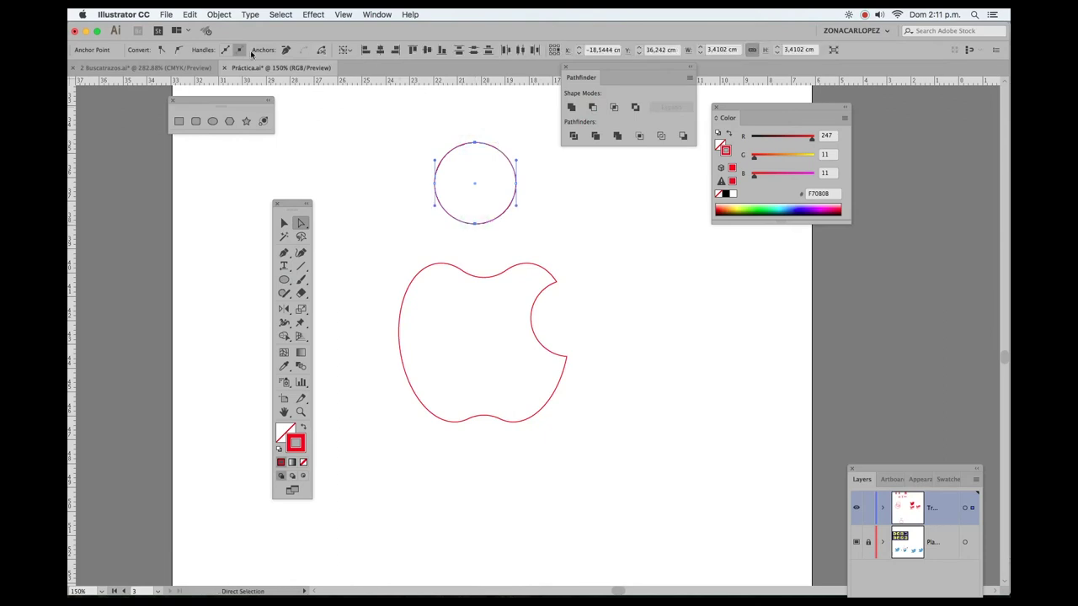
left_click(161, 50)
key("v")
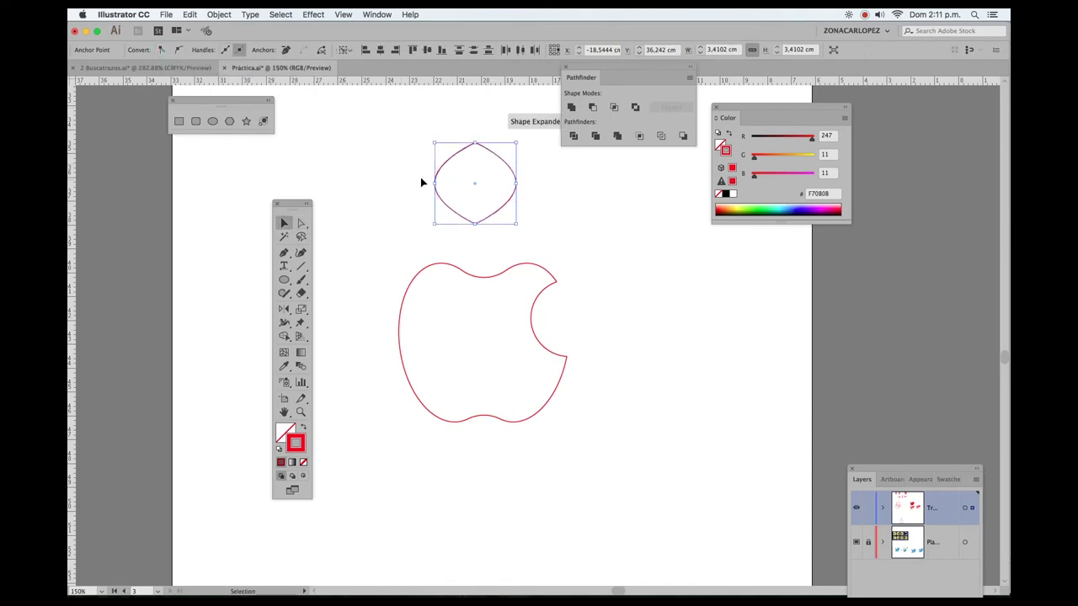
mouse_move(434, 183)
left_mouse_down()
mouse_move(483, 184)
mouse_move(522, 206)
left_mouse_up()
Rotate the leaf so it tilts just above the apple
key("r")
left_click(481, 181)
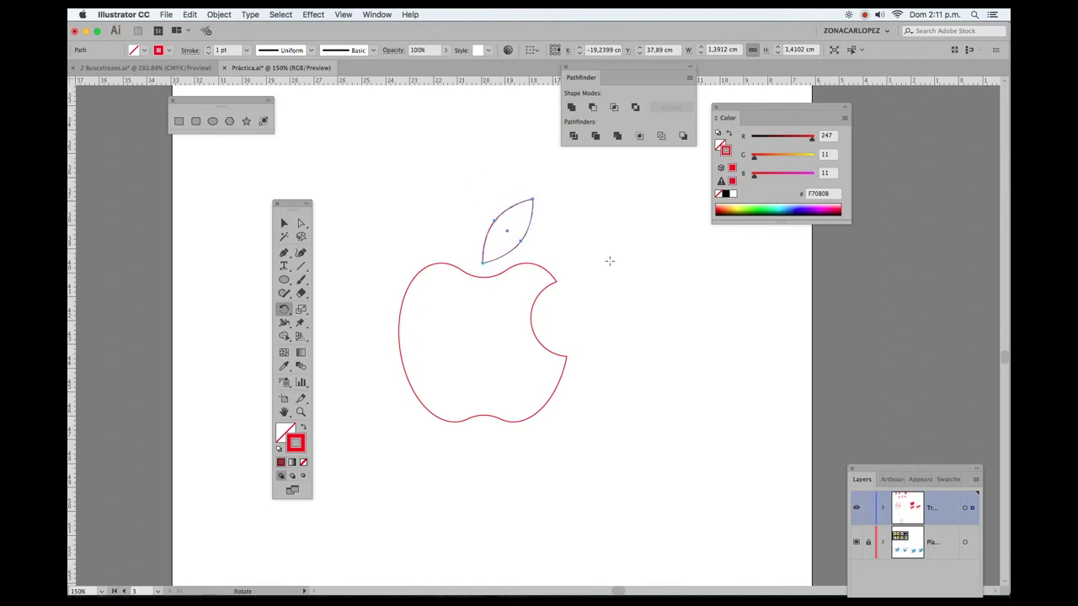
left_click_drag(609, 257, 595, 279)
key("v")
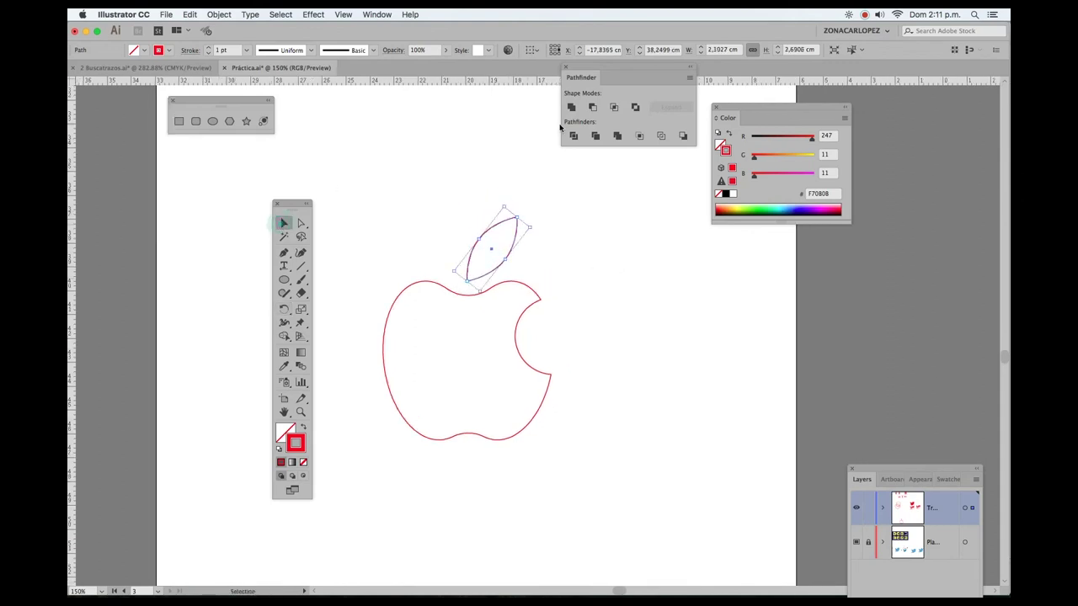
scroll(270, 160, "up", 1)
left_click(213, 120)
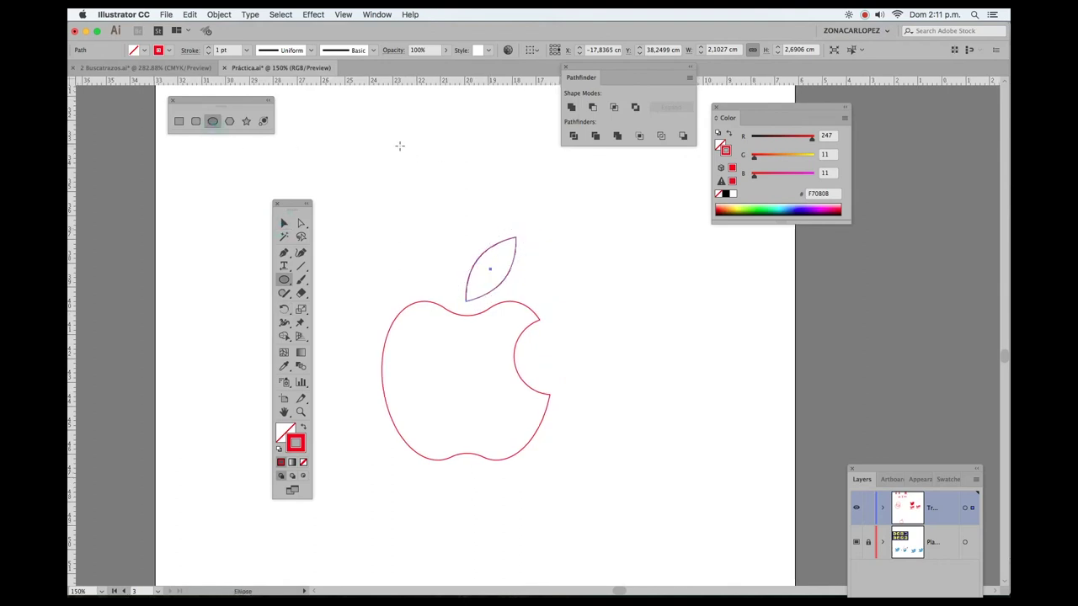
Intersect two overlapping circles into a lens-shaped leaf and delete the old leaf
mouse_move(400, 145)
left_mouse_down()
mouse_move(470, 215)
mouse_move(481, 192)
left_mouse_up()
key("v")
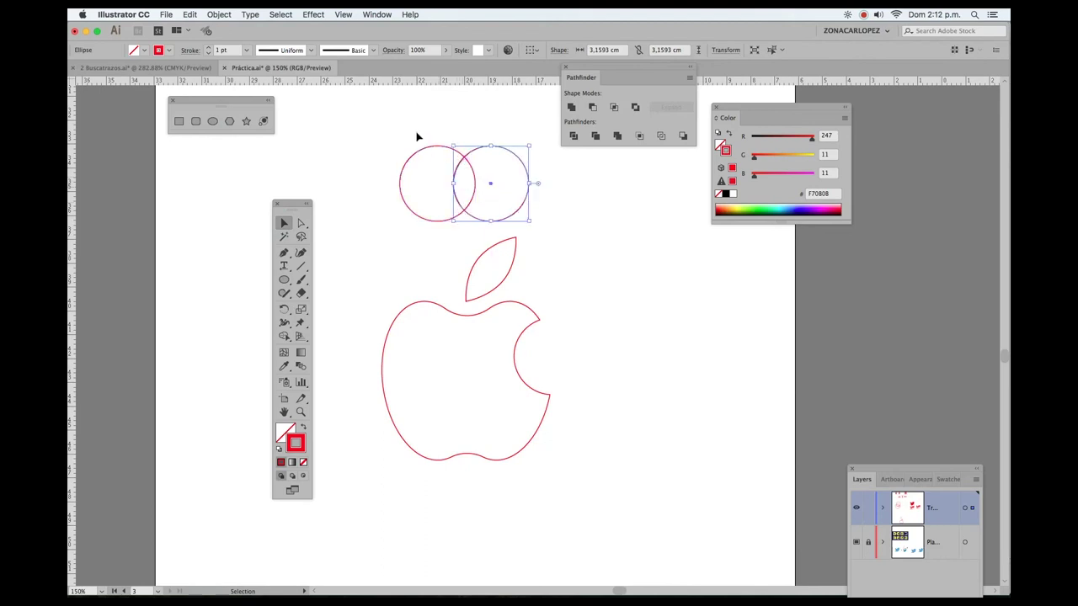
left_click_drag(397, 132, 500, 169)
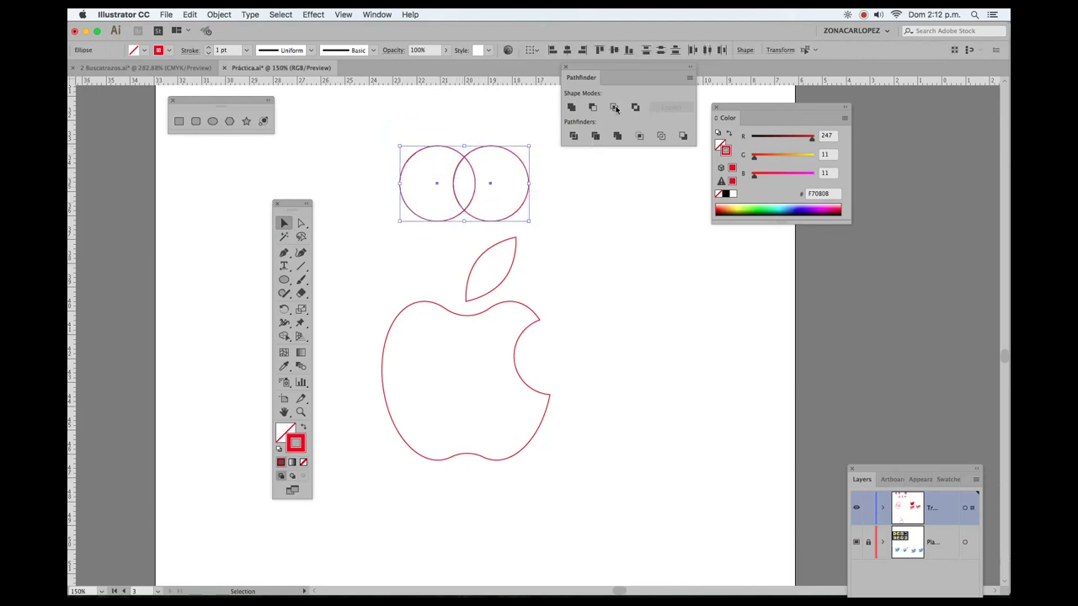
left_click(615, 108)
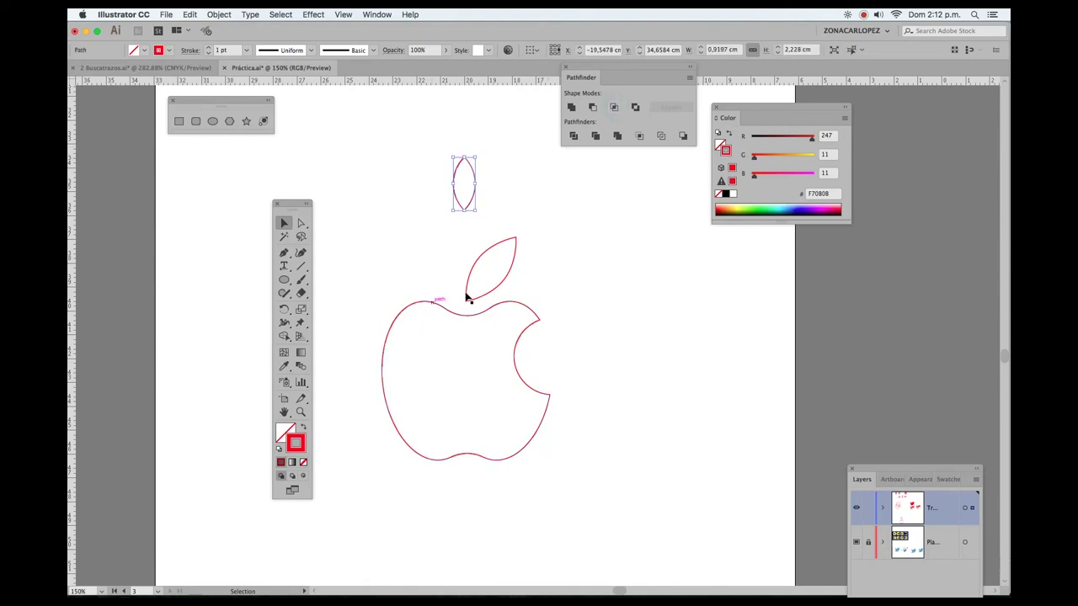
left_click(512, 263)
key("Delete")
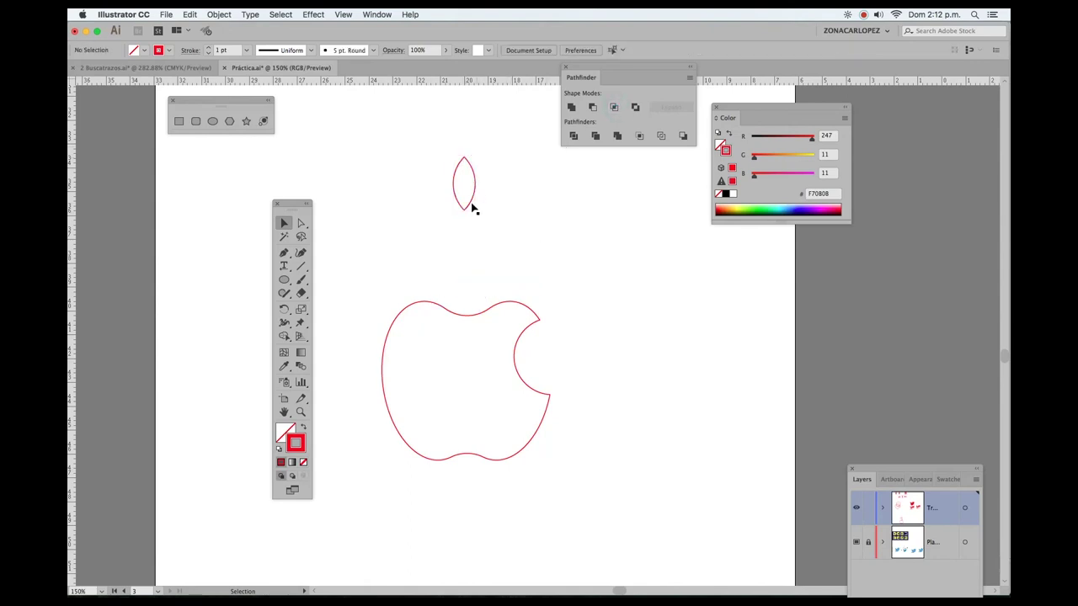
Place the new leaf just above the apple, tilt it right, and select apple and leaf together
mouse_move(472, 179)
left_mouse_down()
mouse_move(483, 254)
mouse_move(506, 211)
left_mouse_up()
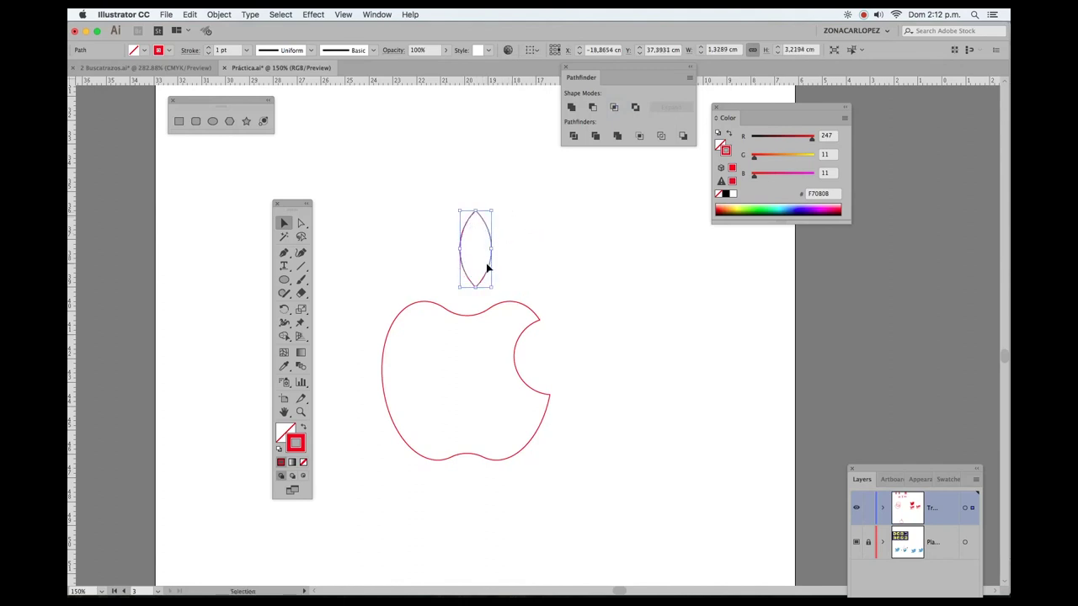
left_click_drag(482, 278, 481, 296)
key("r")
left_click(469, 300)
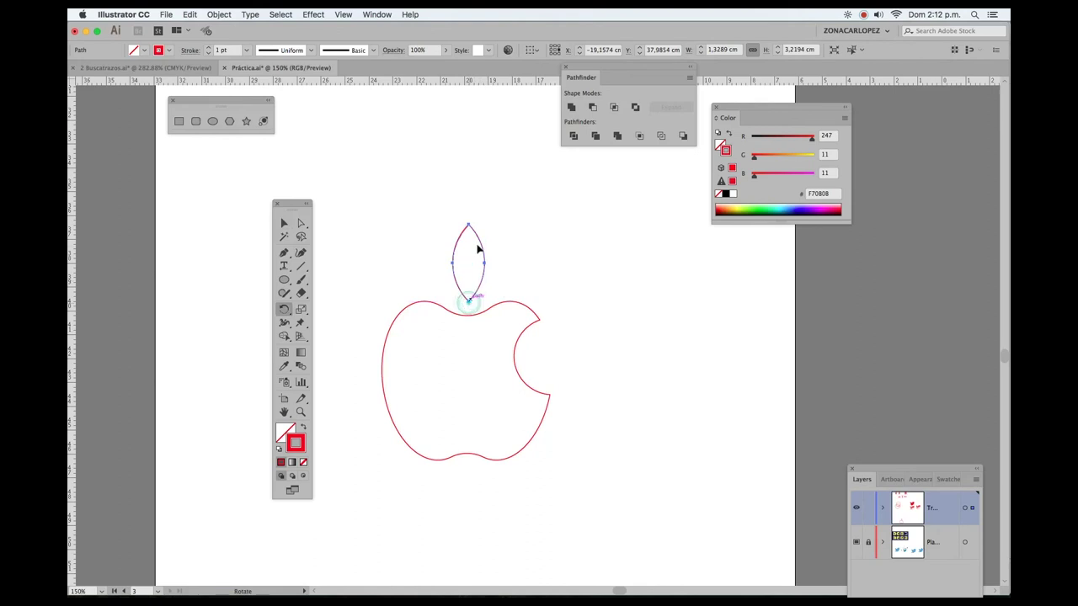
left_click_drag(471, 229, 509, 246)
left_click(284, 223)
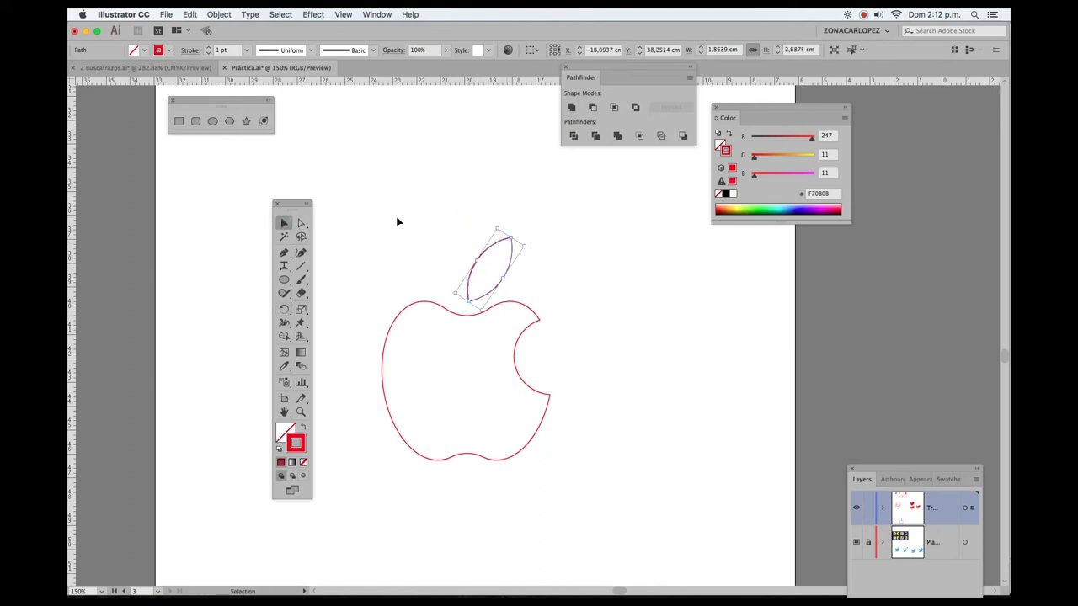
left_click(392, 223)
left_click_drag(469, 292, 551, 356)
left_click_drag(610, 379, 639, 325)
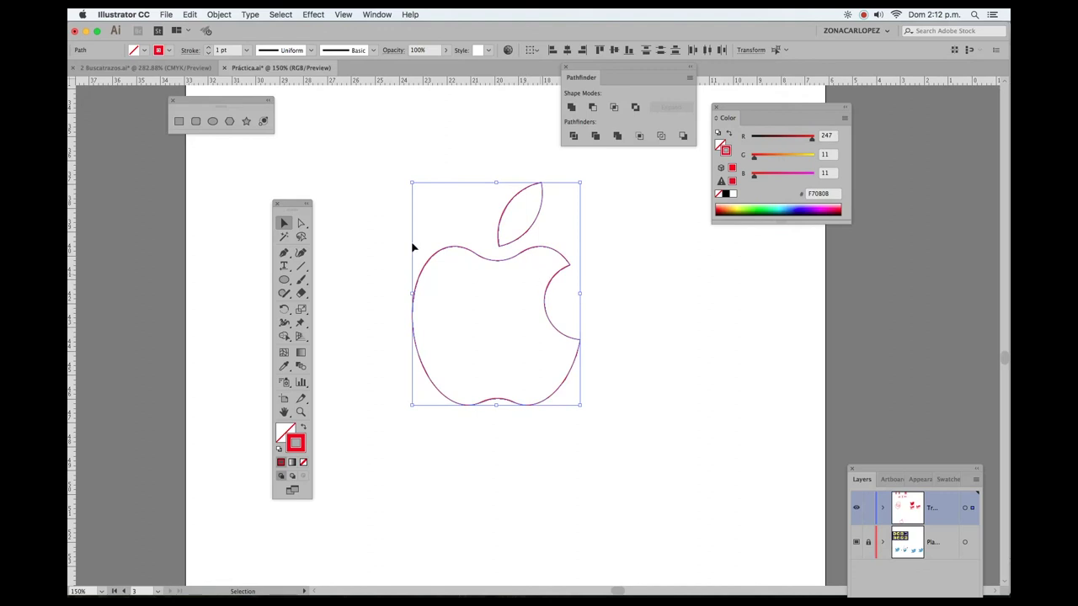
Swap red outlines to solid red fills with Shift+X and shorten the apple body slightly
left_click_drag(284, 206, 298, 143)
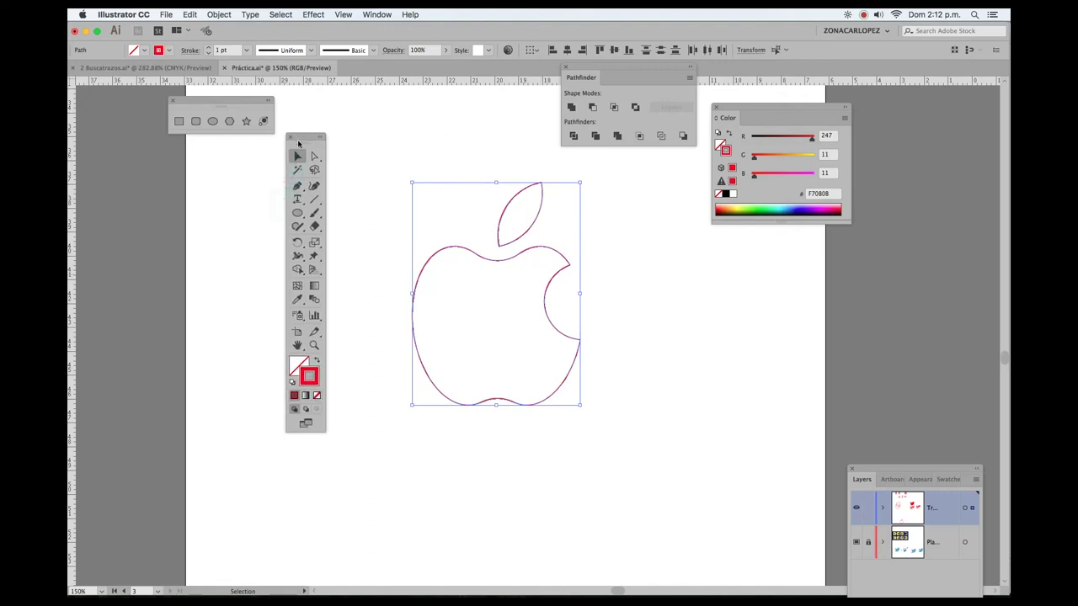
key("shift+x")
left_click(652, 253)
left_click(529, 362)
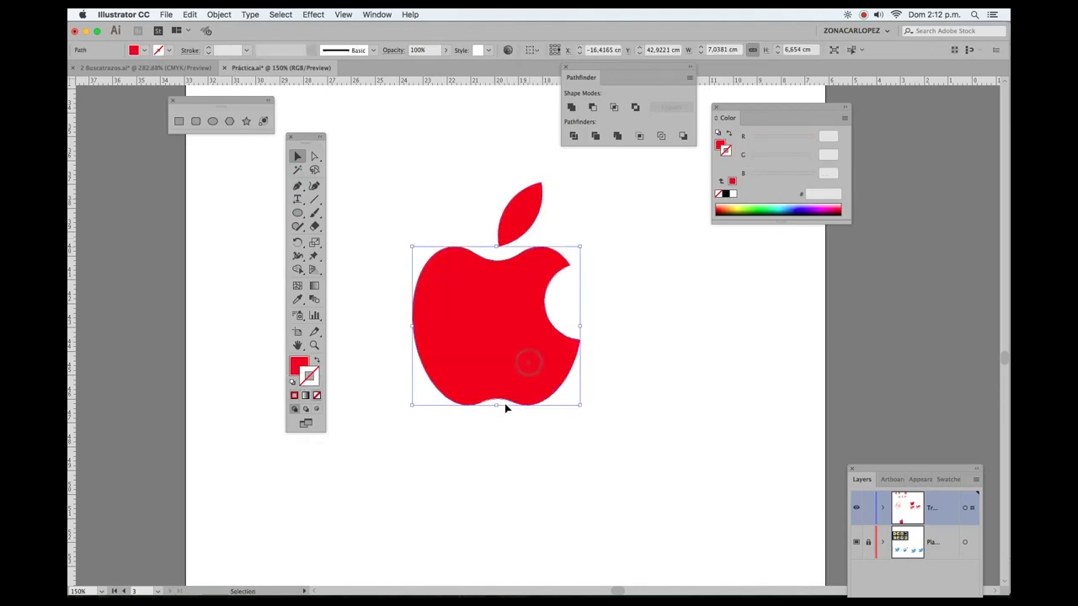
left_click_drag(495, 405, 496, 393)
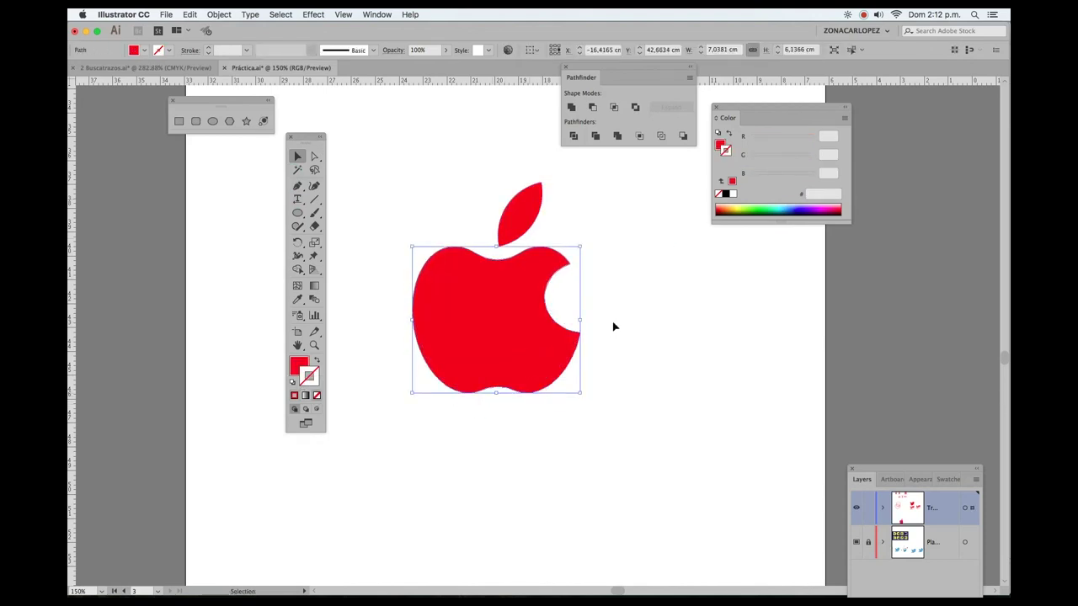
left_click(613, 326)
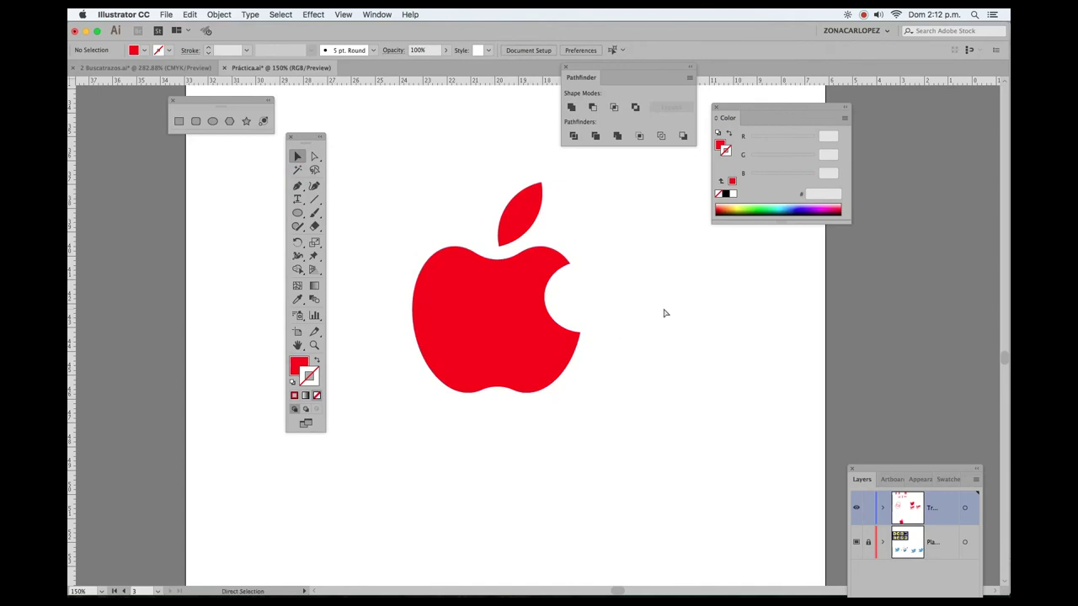
Check the artwork in Outline view, then return to Preview
key("super+y")
key("a")
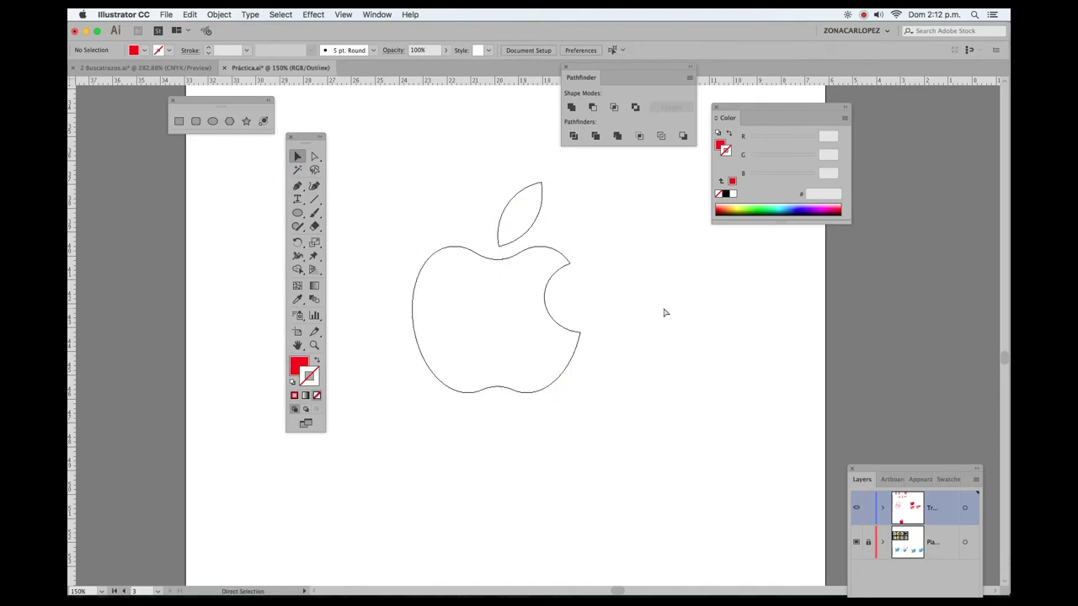
key("super+y")
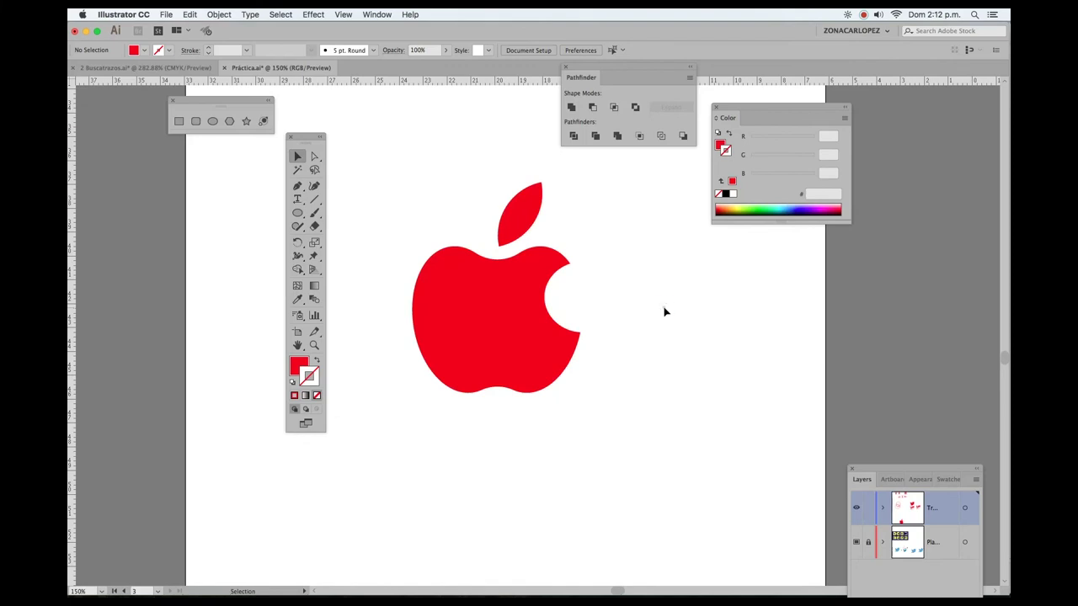
left_click(665, 312)
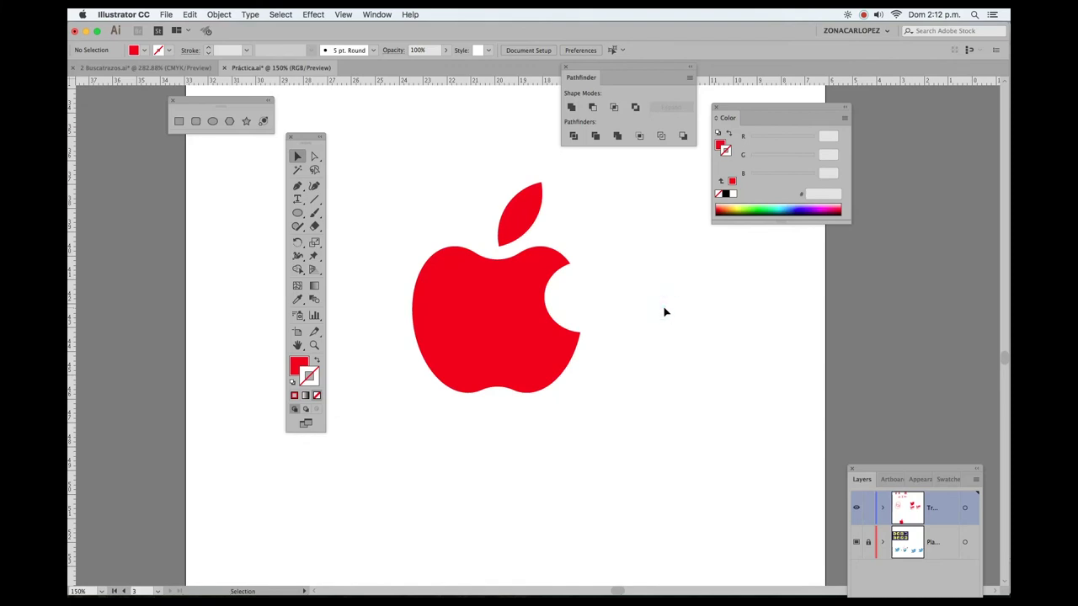